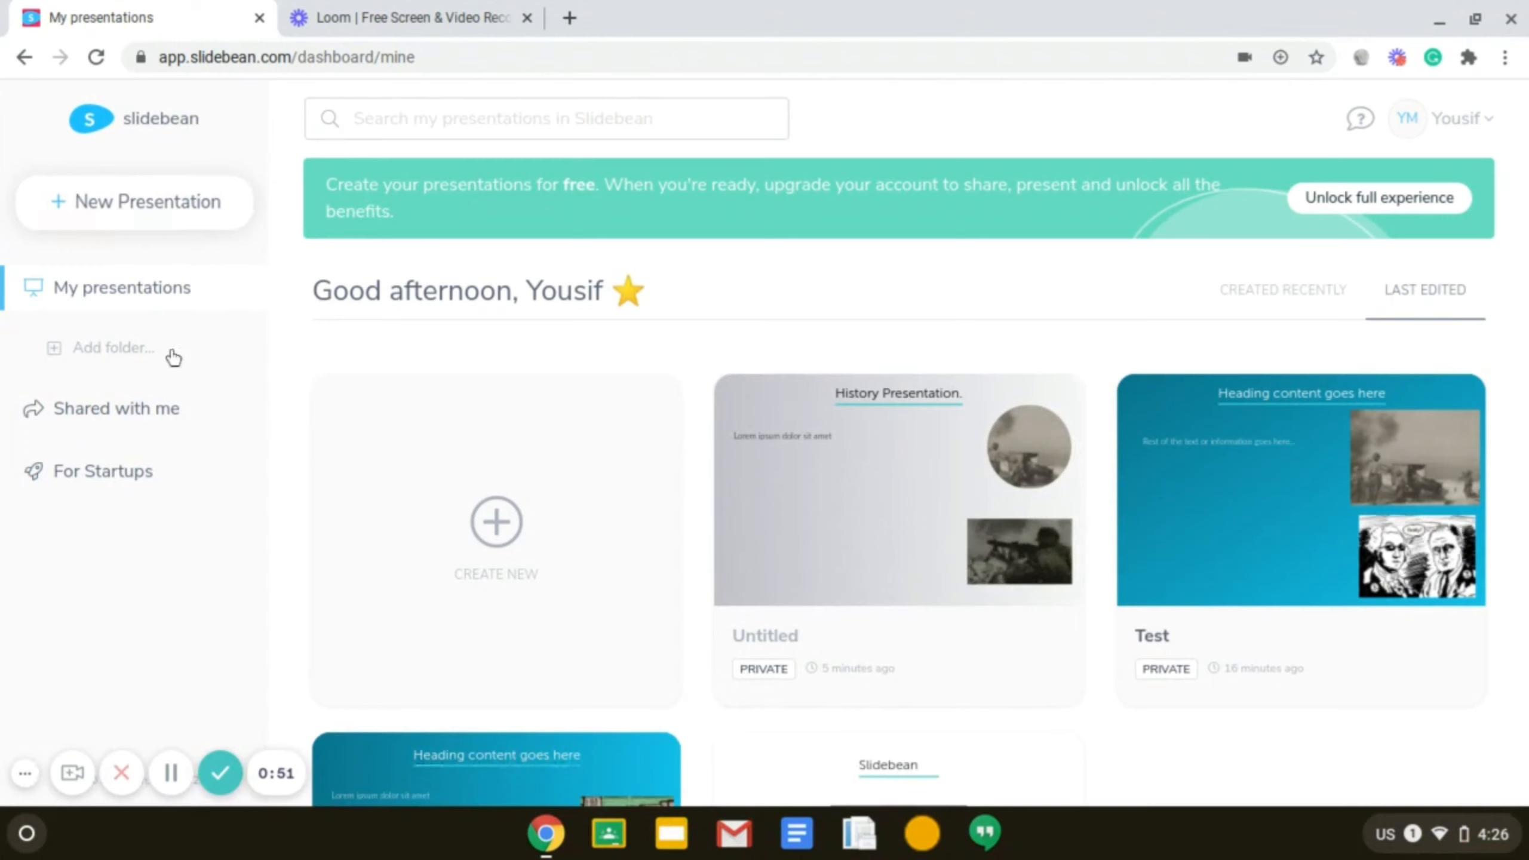
Step: Open the Untitled history presentation for editing and show its slides in the Design view
{"action": "mouse_move", "coordinate": [818, 452]}
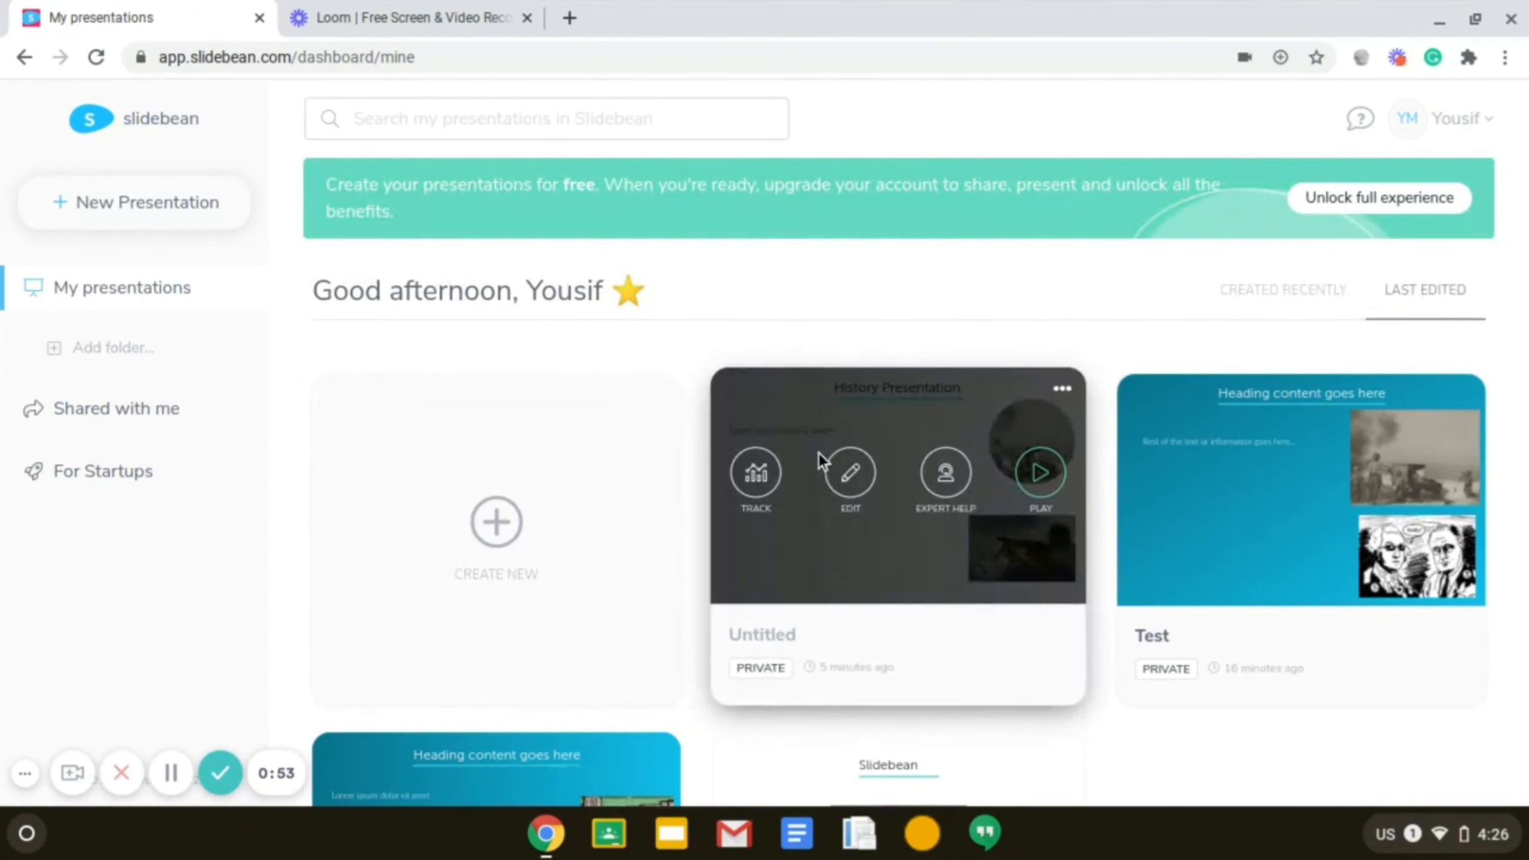
{"action": "left_click", "coordinate": [851, 476]}
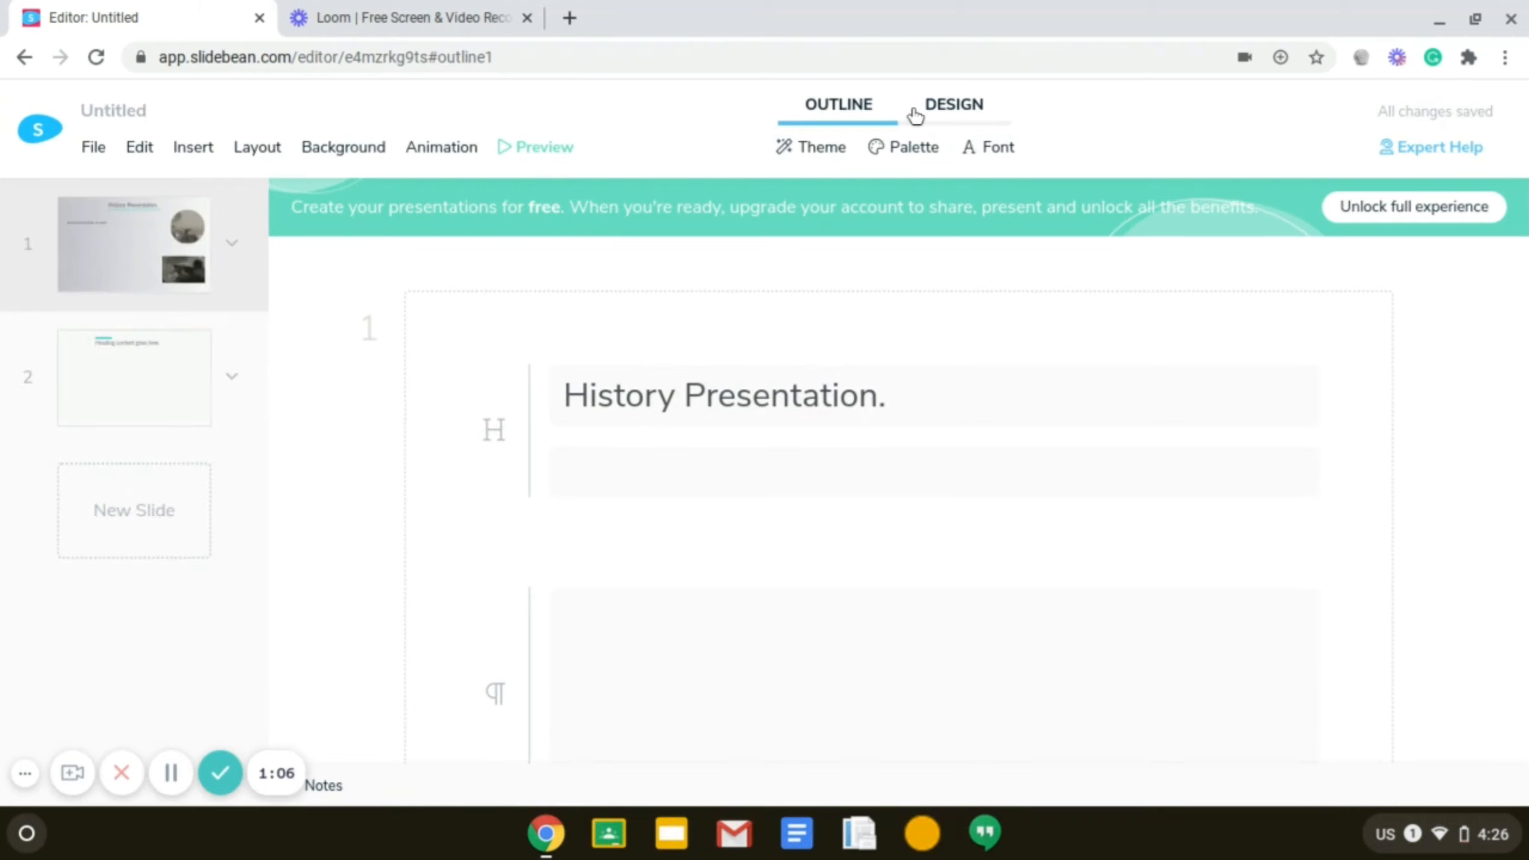
{"action": "left_click", "coordinate": [953, 105]}
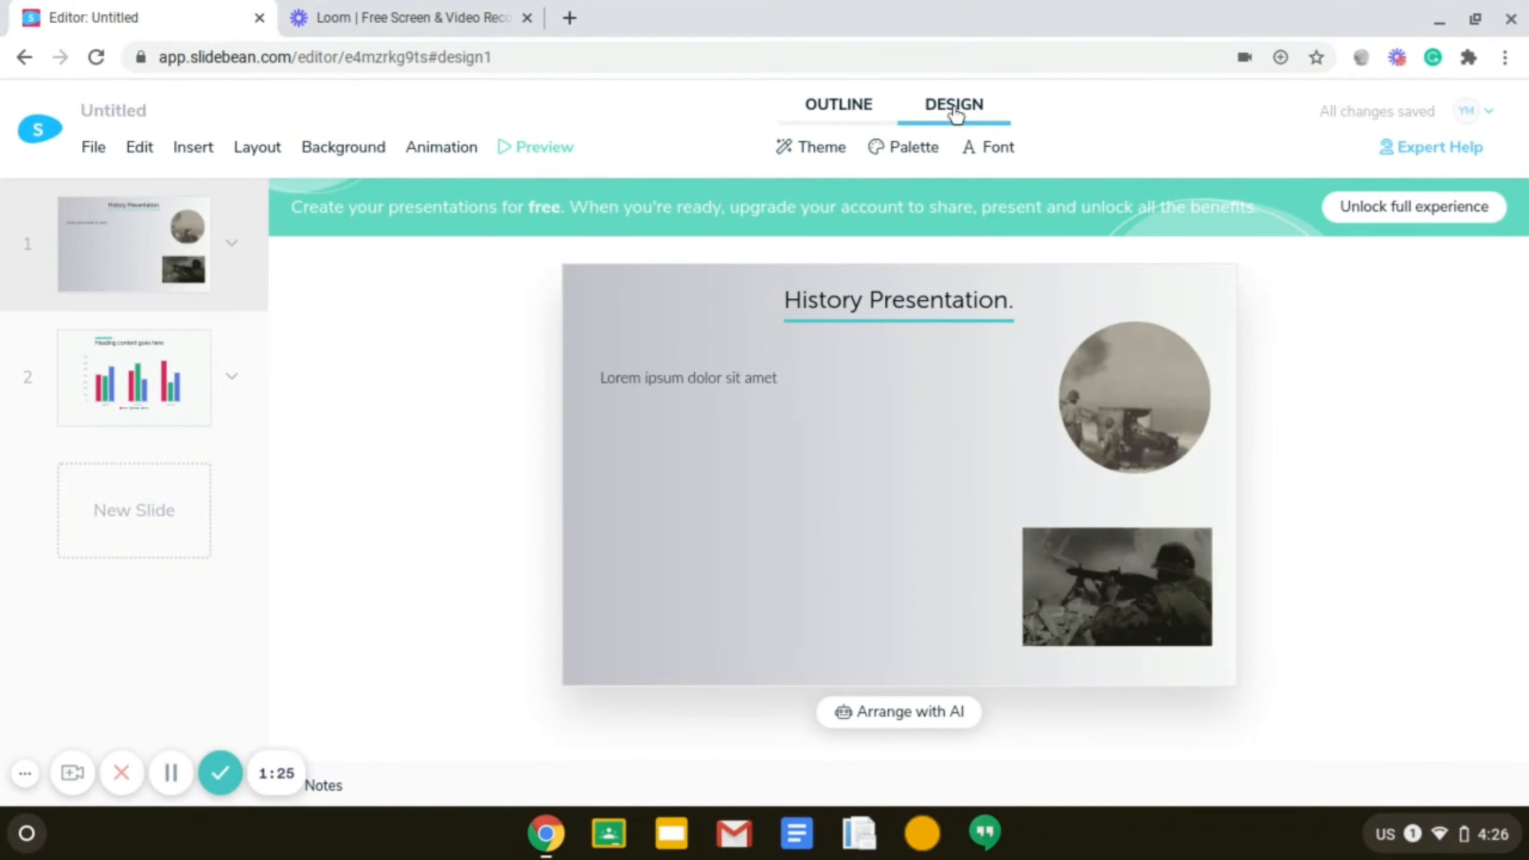
Step: Try the Artistic and Basic themes on the presentation and settle on the Academic theme
{"action": "left_click", "coordinate": [834, 150]}
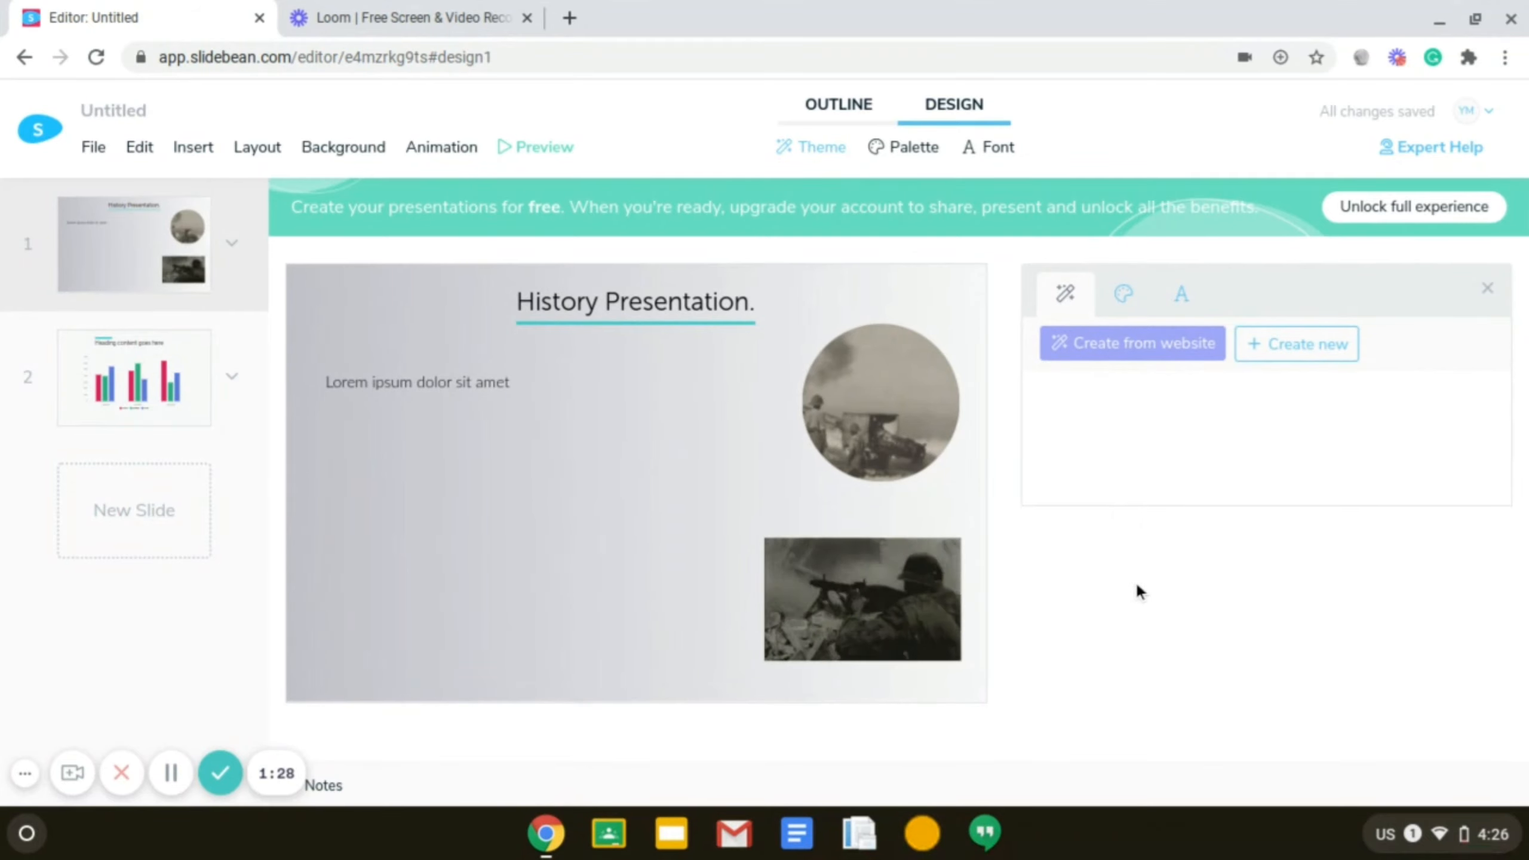
{"action": "scroll", "coordinate": [1137, 656], "scroll_direction": "down", "scroll_amount": 5}
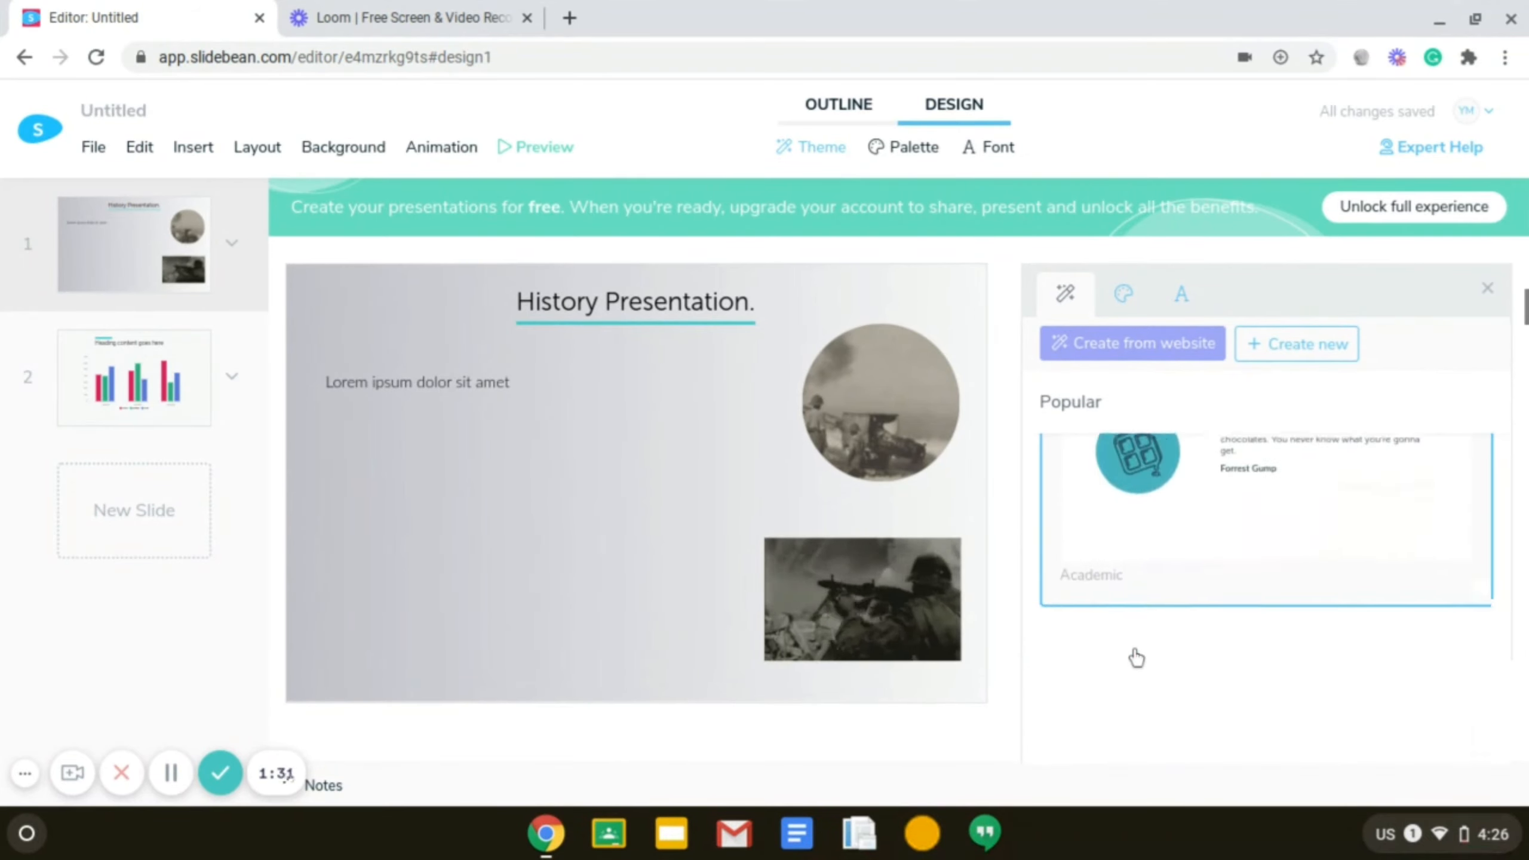
{"action": "scroll", "coordinate": [1136, 656], "scroll_direction": "down", "scroll_amount": 3}
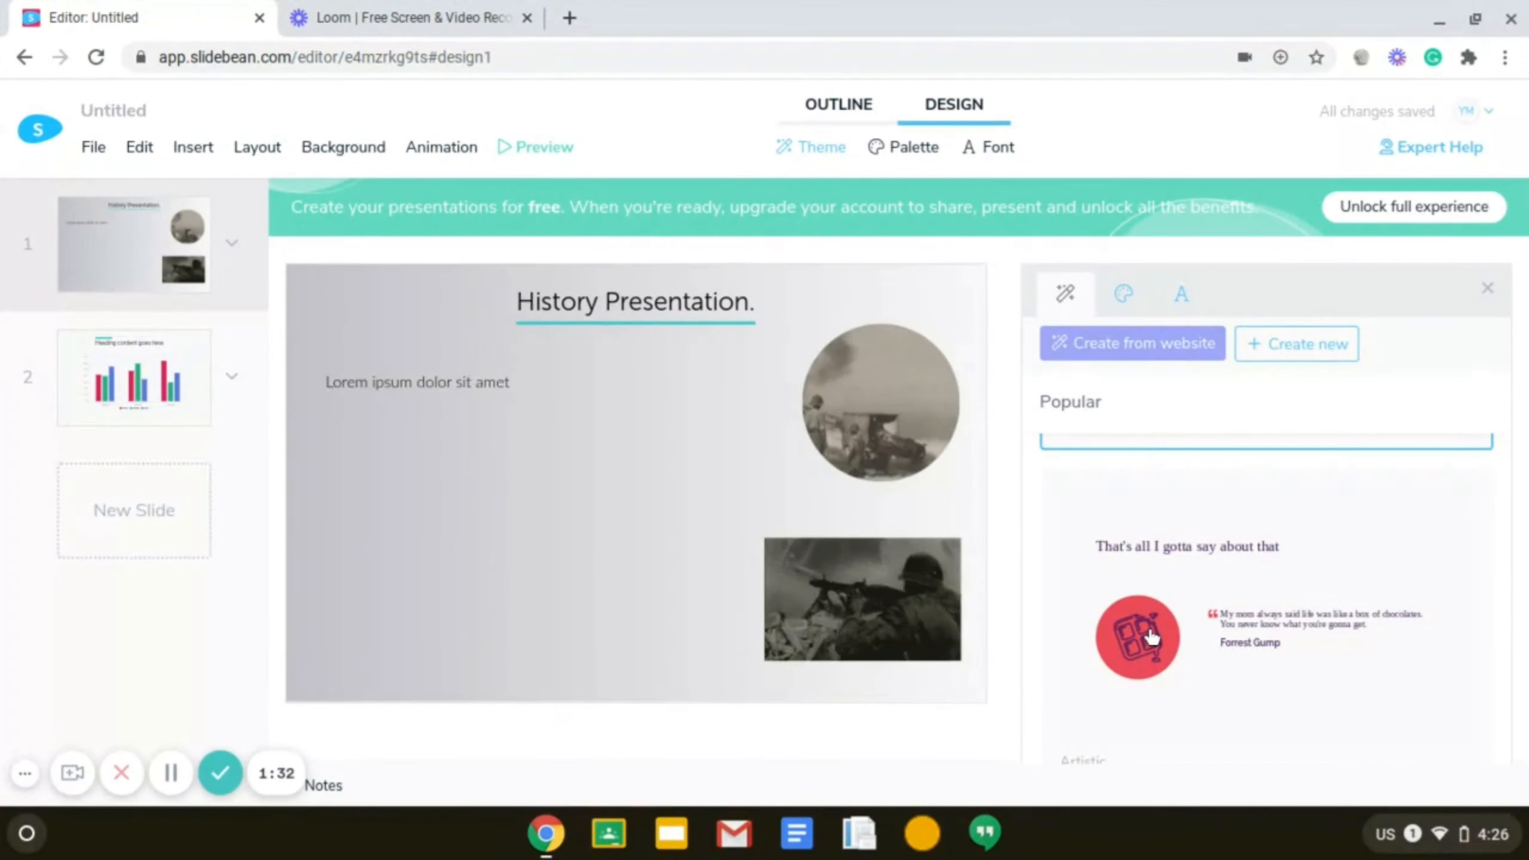
{"action": "left_click", "coordinate": [1149, 624]}
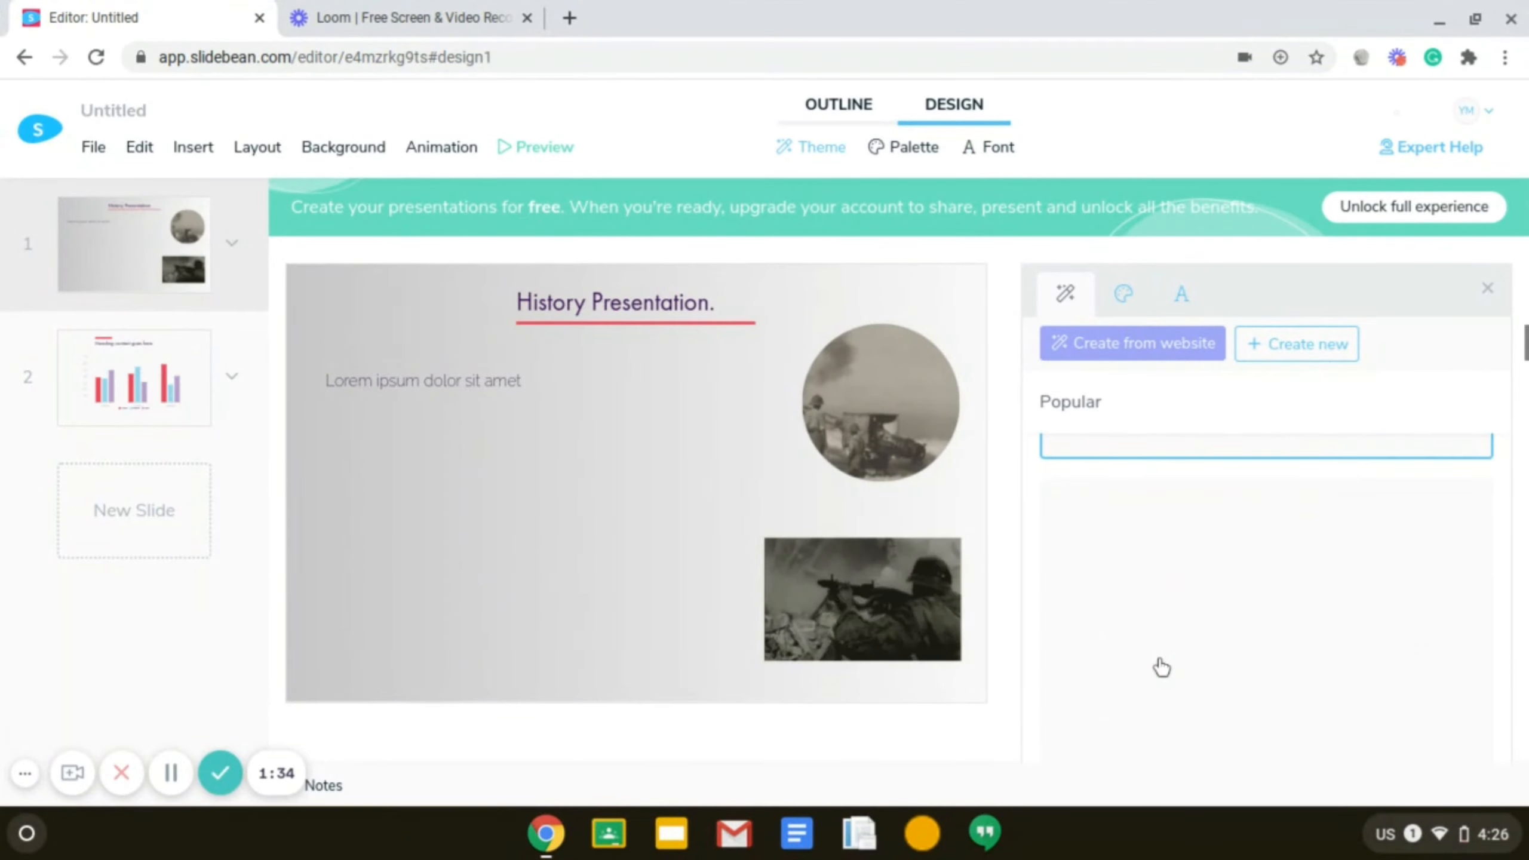
{"action": "scroll", "coordinate": [1197, 587], "scroll_direction": "down", "scroll_amount": 2}
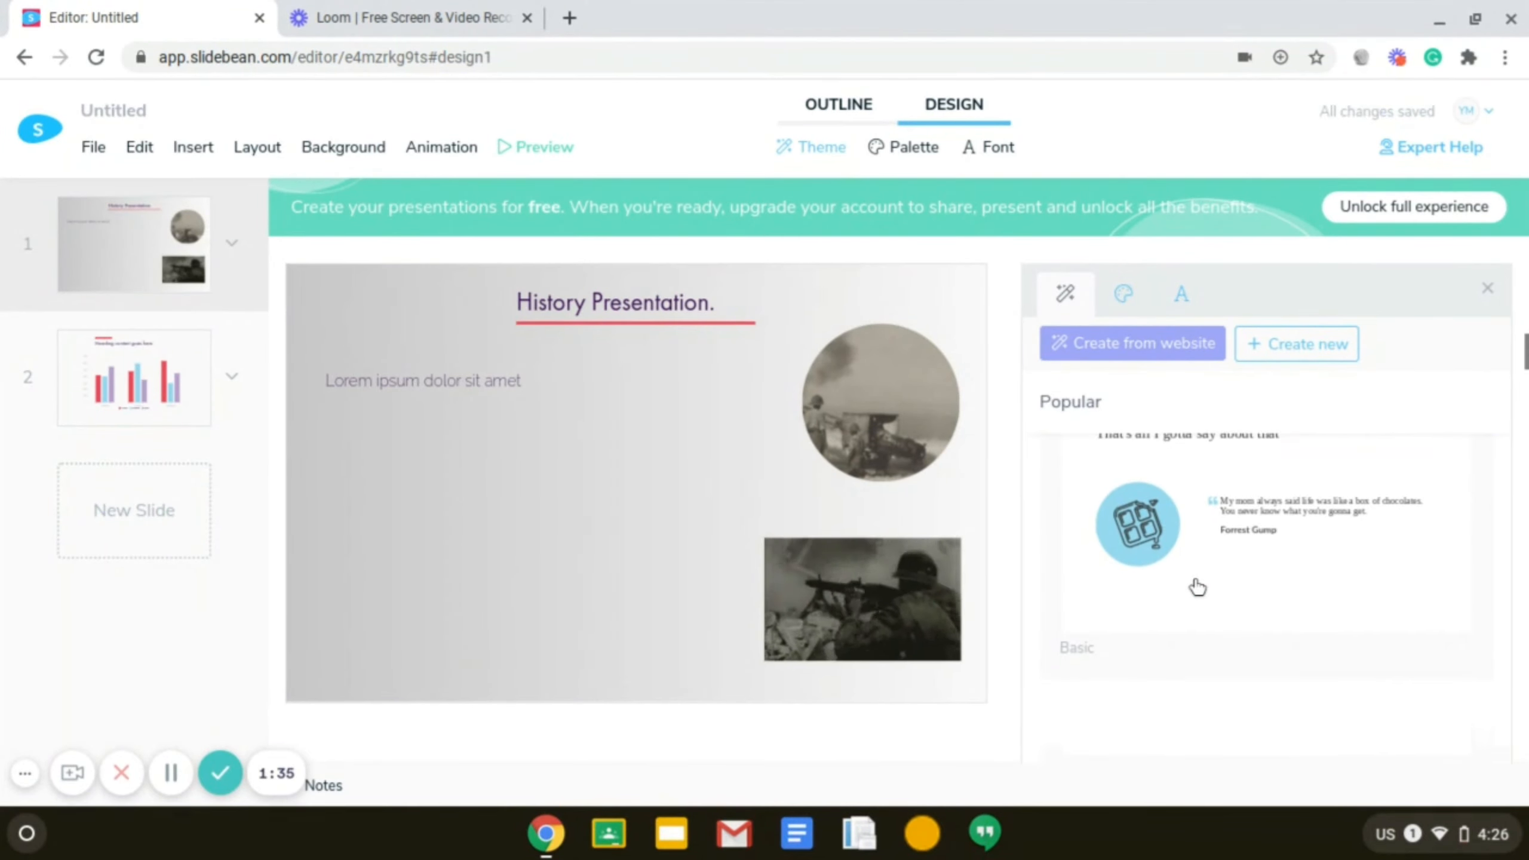
{"action": "left_click", "coordinate": [1196, 568]}
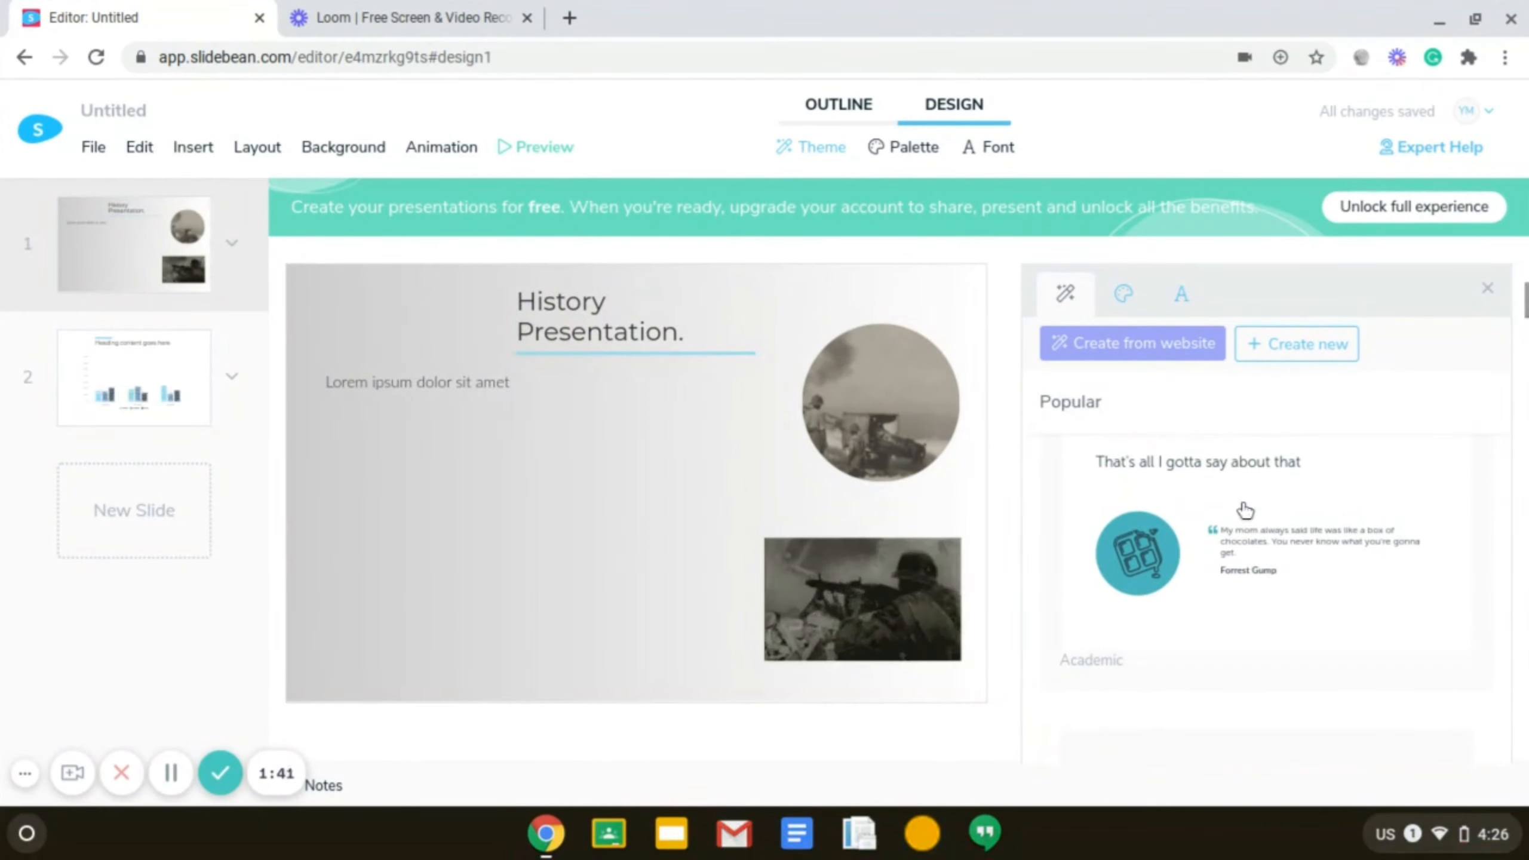
{"action": "left_click", "coordinate": [1241, 511]}
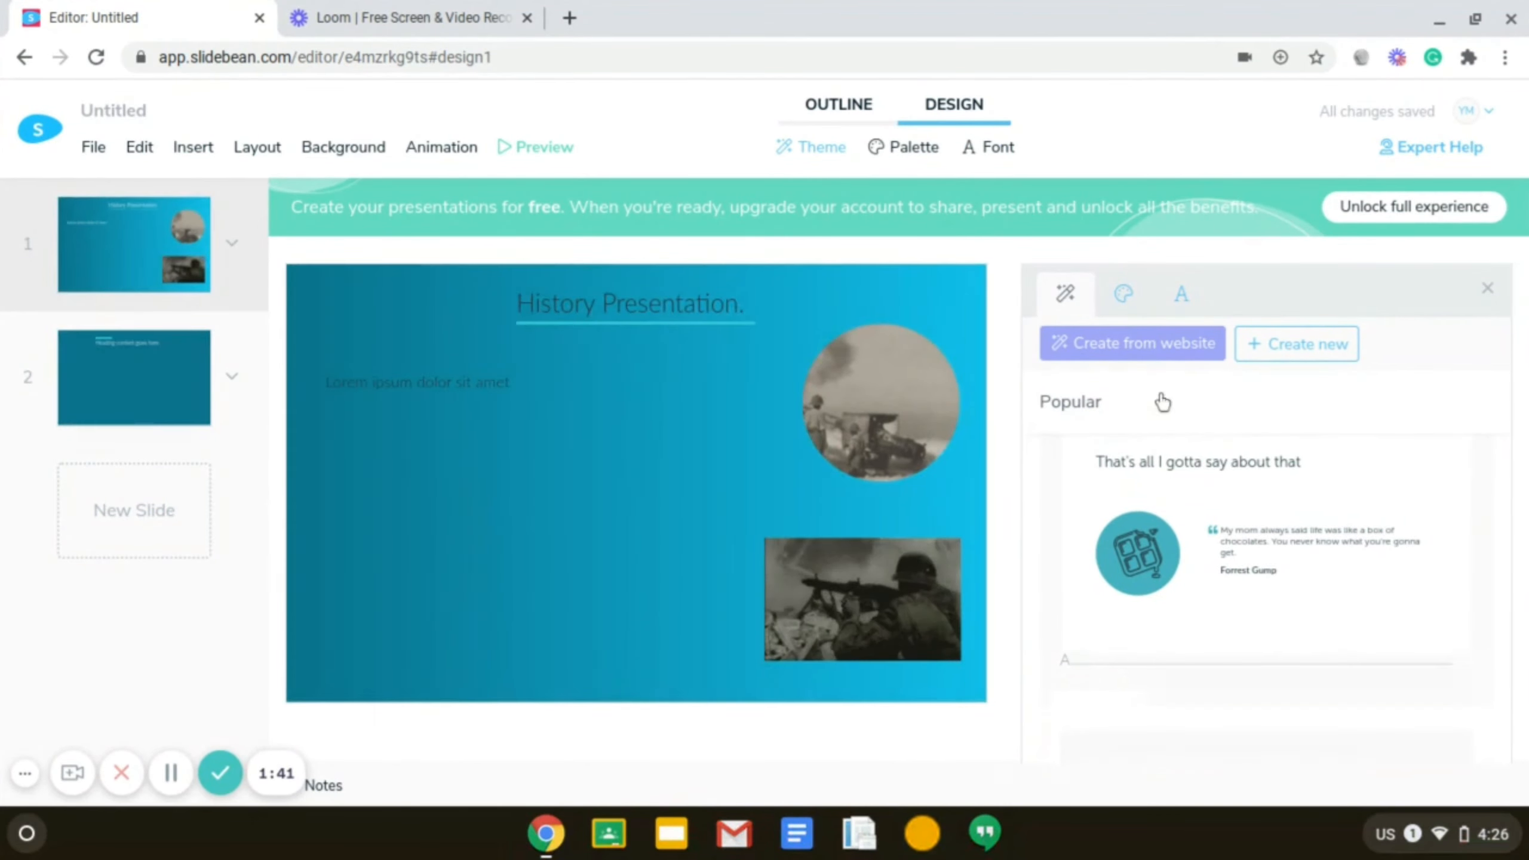
Step: Apply the Pumpkin colour palette to the presentation
{"action": "left_click", "coordinate": [1121, 298]}
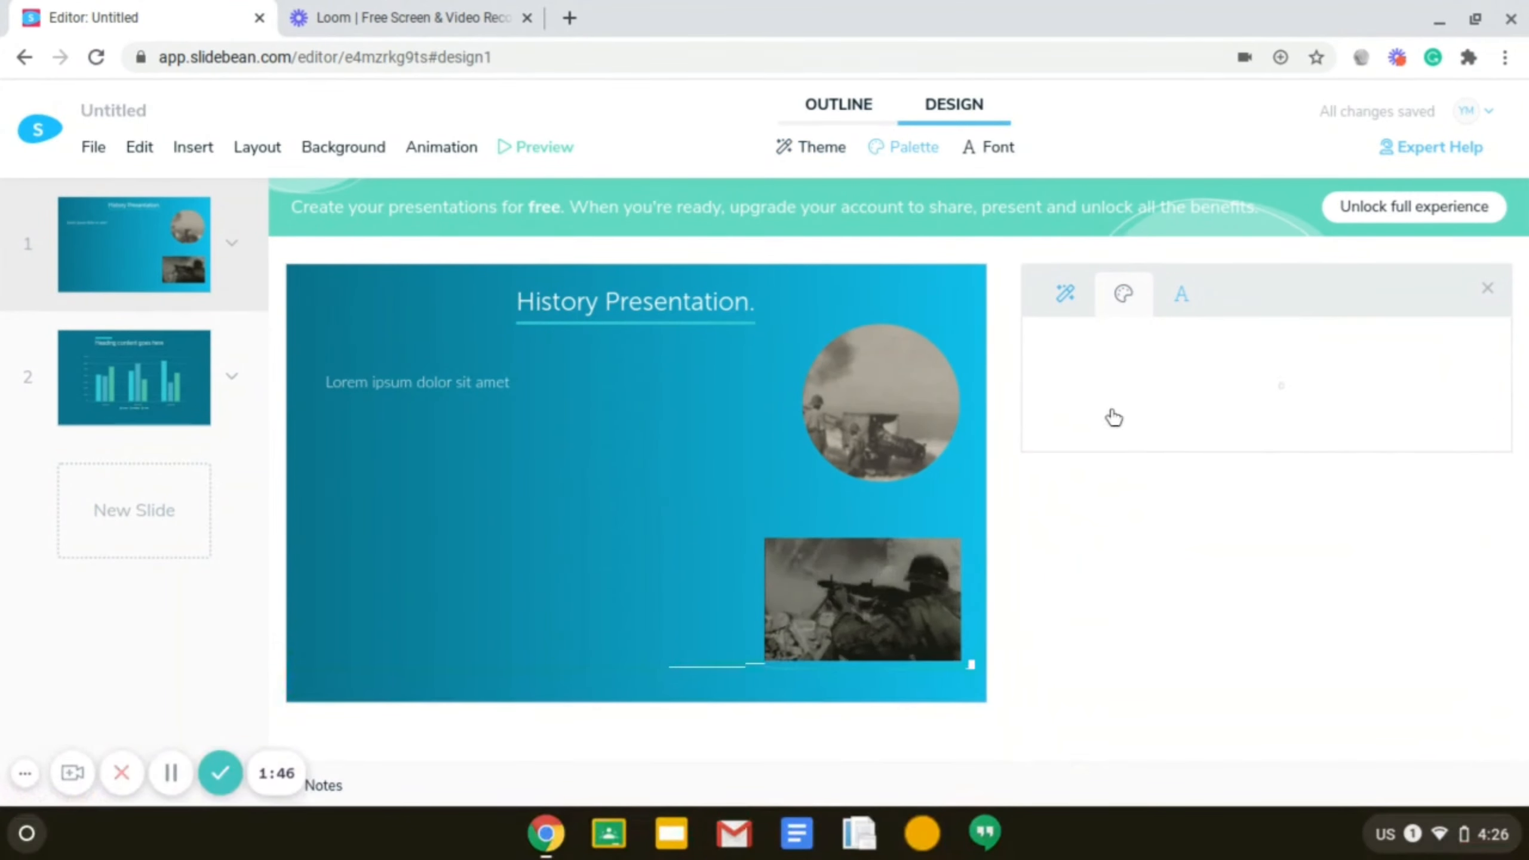
{"action": "scroll", "coordinate": [1126, 540], "scroll_direction": "down", "scroll_amount": 5}
{"action": "scroll", "coordinate": [1126, 543], "scroll_direction": "down", "scroll_amount": 1}
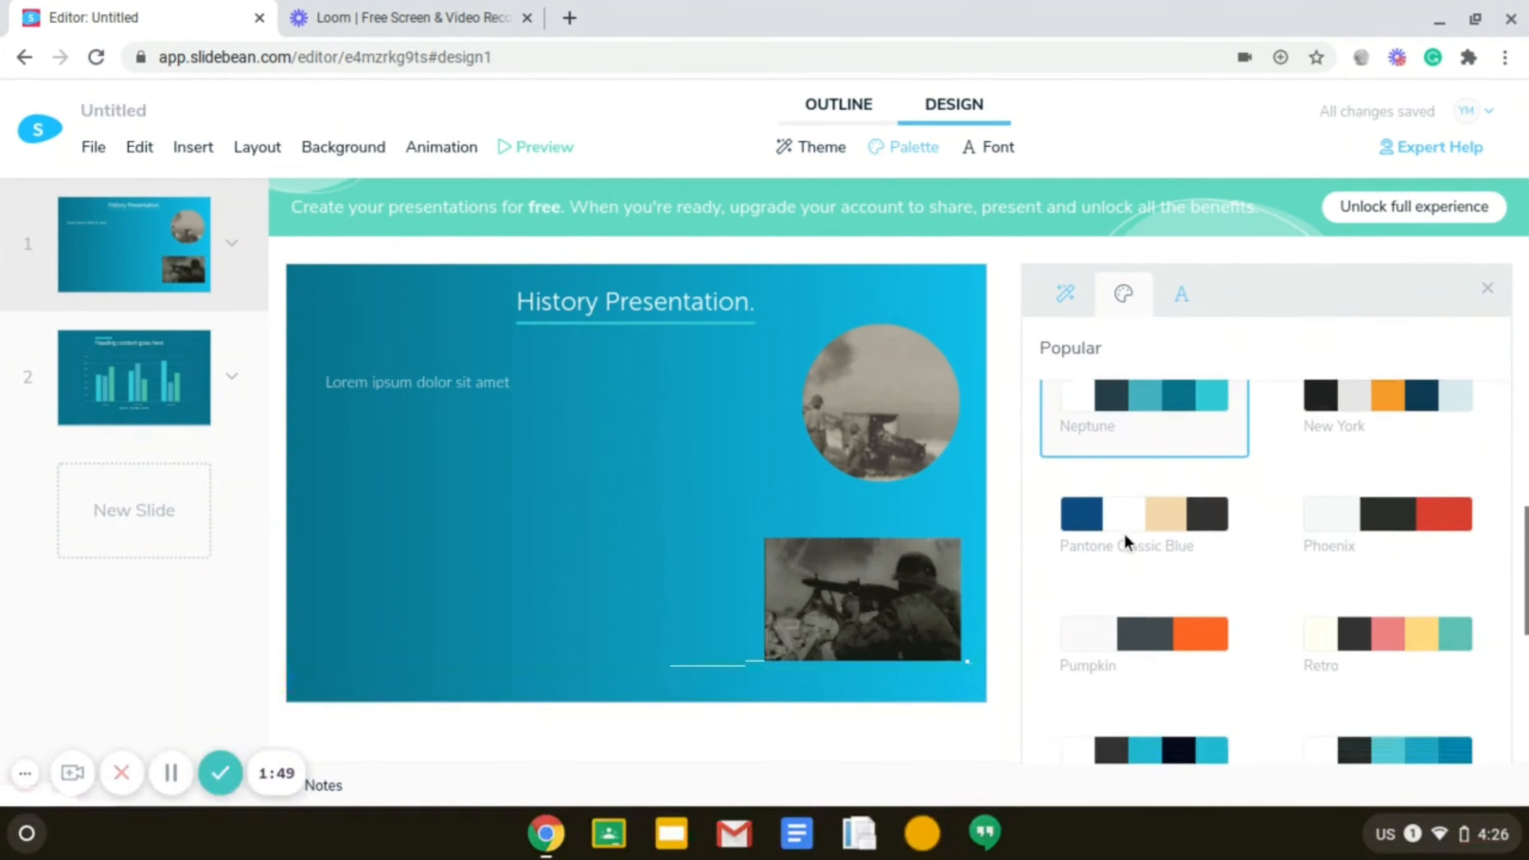
{"action": "left_click", "coordinate": [1153, 669]}
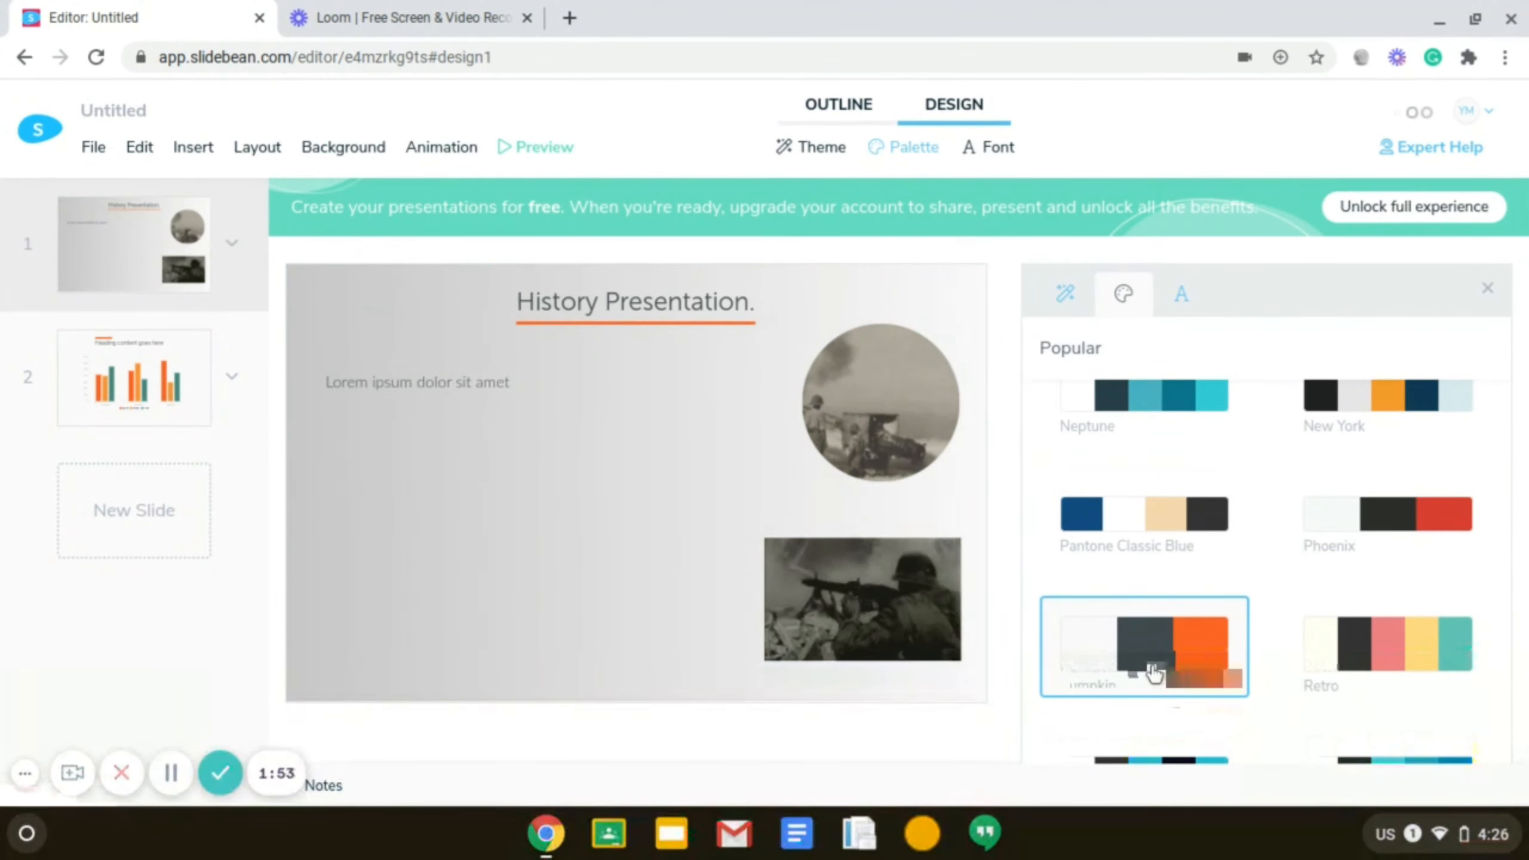
Step: Try the Jolly and Cloud colour palettes on the presentation
{"action": "scroll", "coordinate": [1188, 584], "scroll_direction": "up", "scroll_amount": 5}
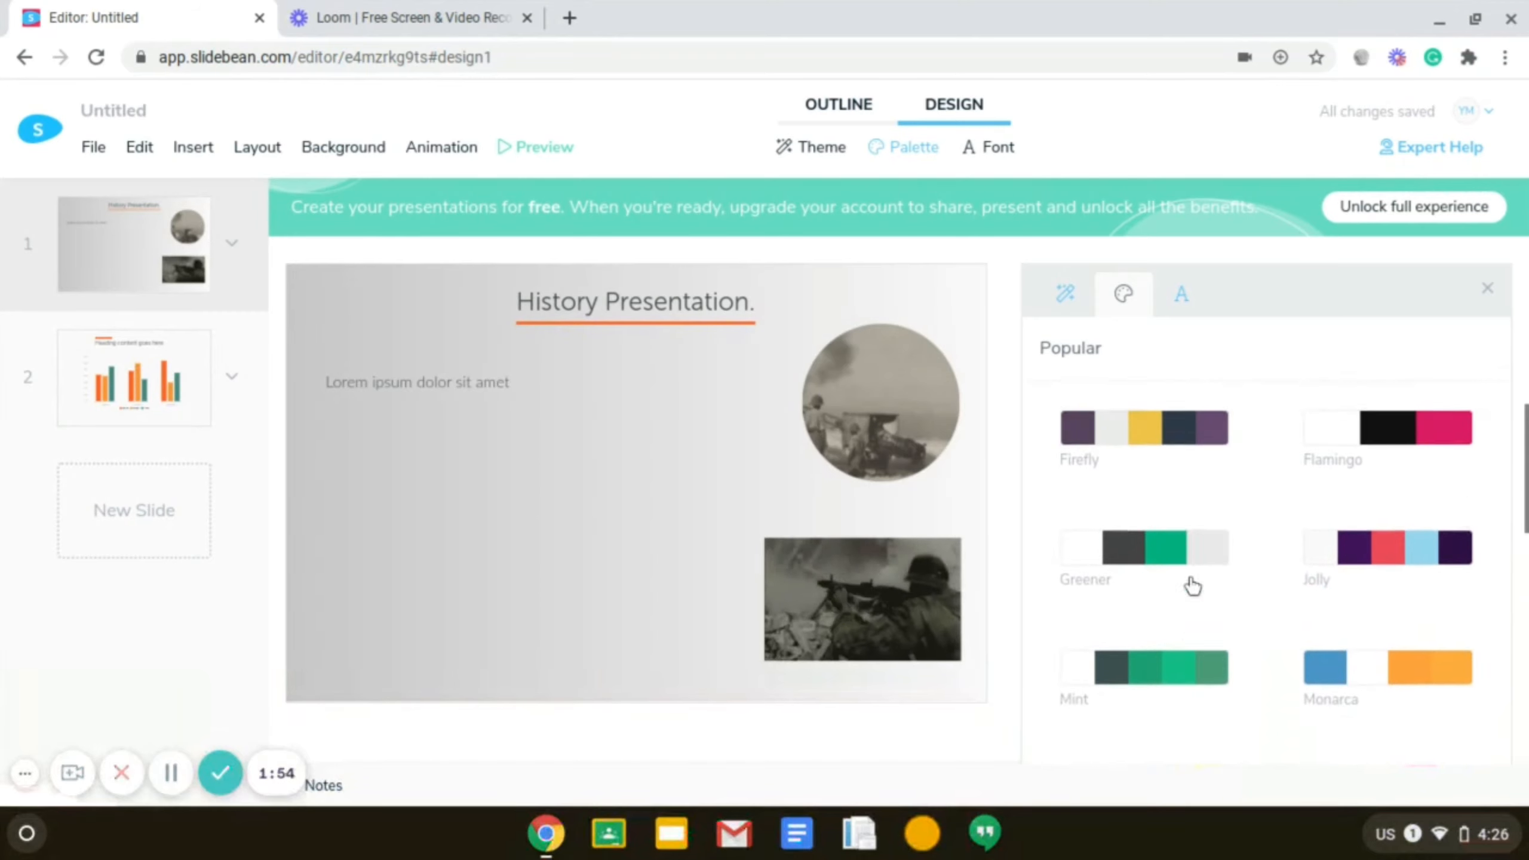
{"action": "scroll", "coordinate": [1192, 586], "scroll_direction": "up", "scroll_amount": 1}
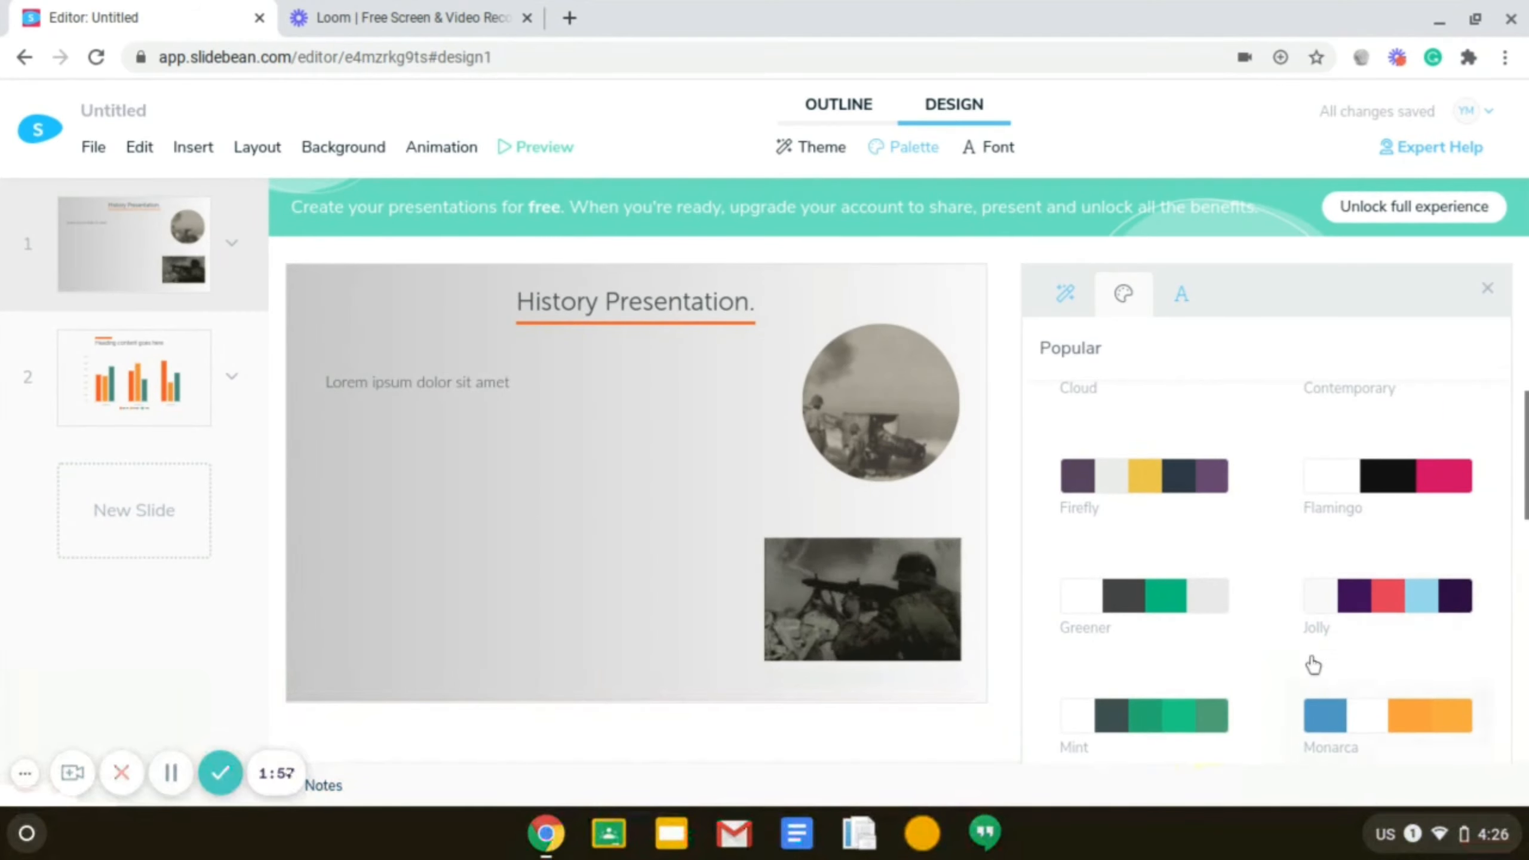
{"action": "left_click", "coordinate": [1369, 622]}
{"action": "scroll", "coordinate": [1297, 604], "scroll_direction": "up", "scroll_amount": 4}
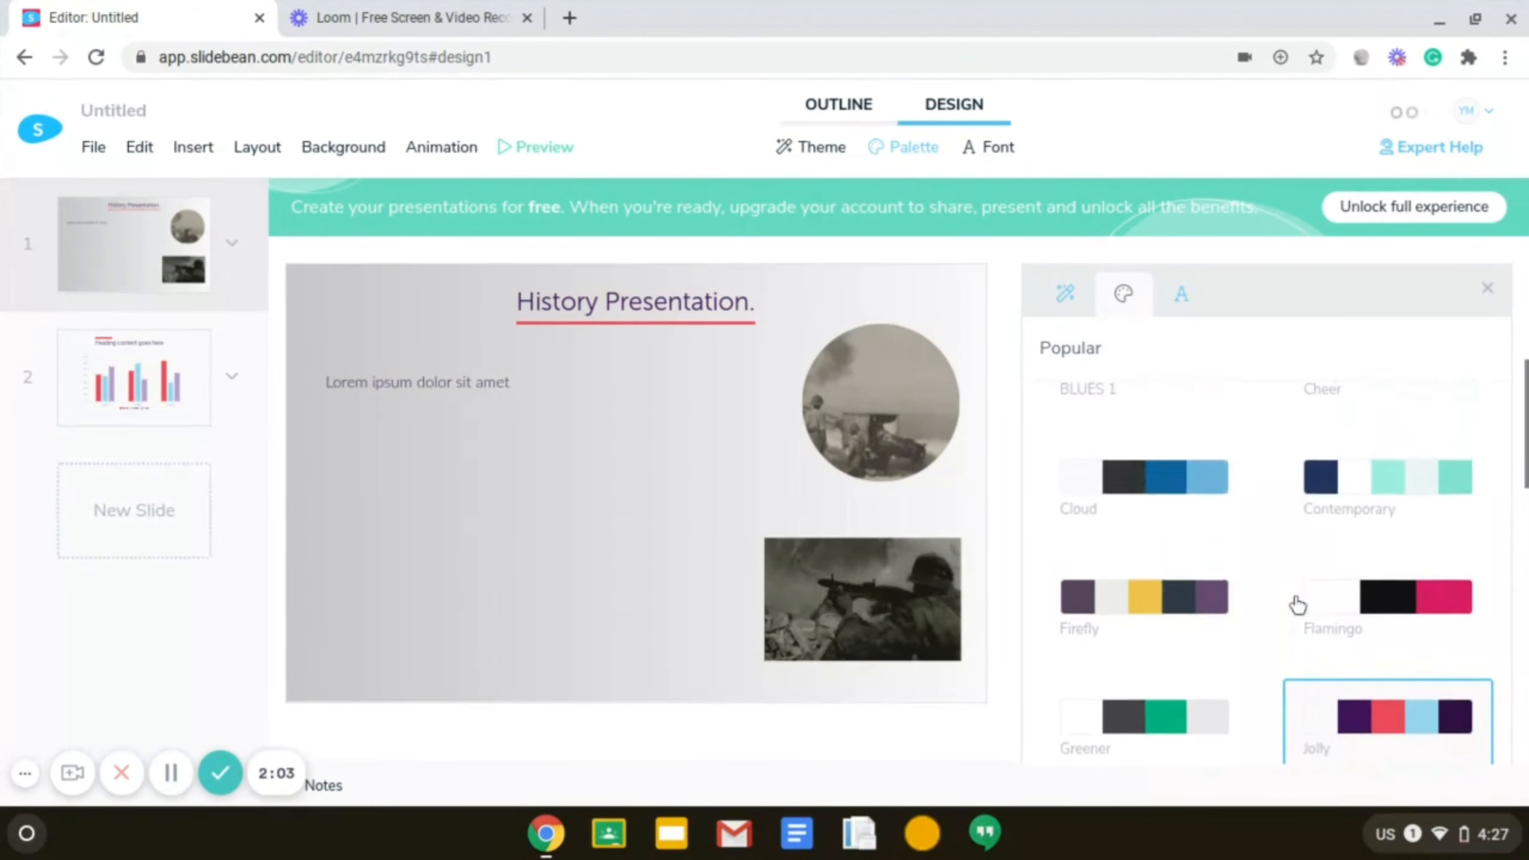
{"action": "left_click", "coordinate": [1189, 598]}
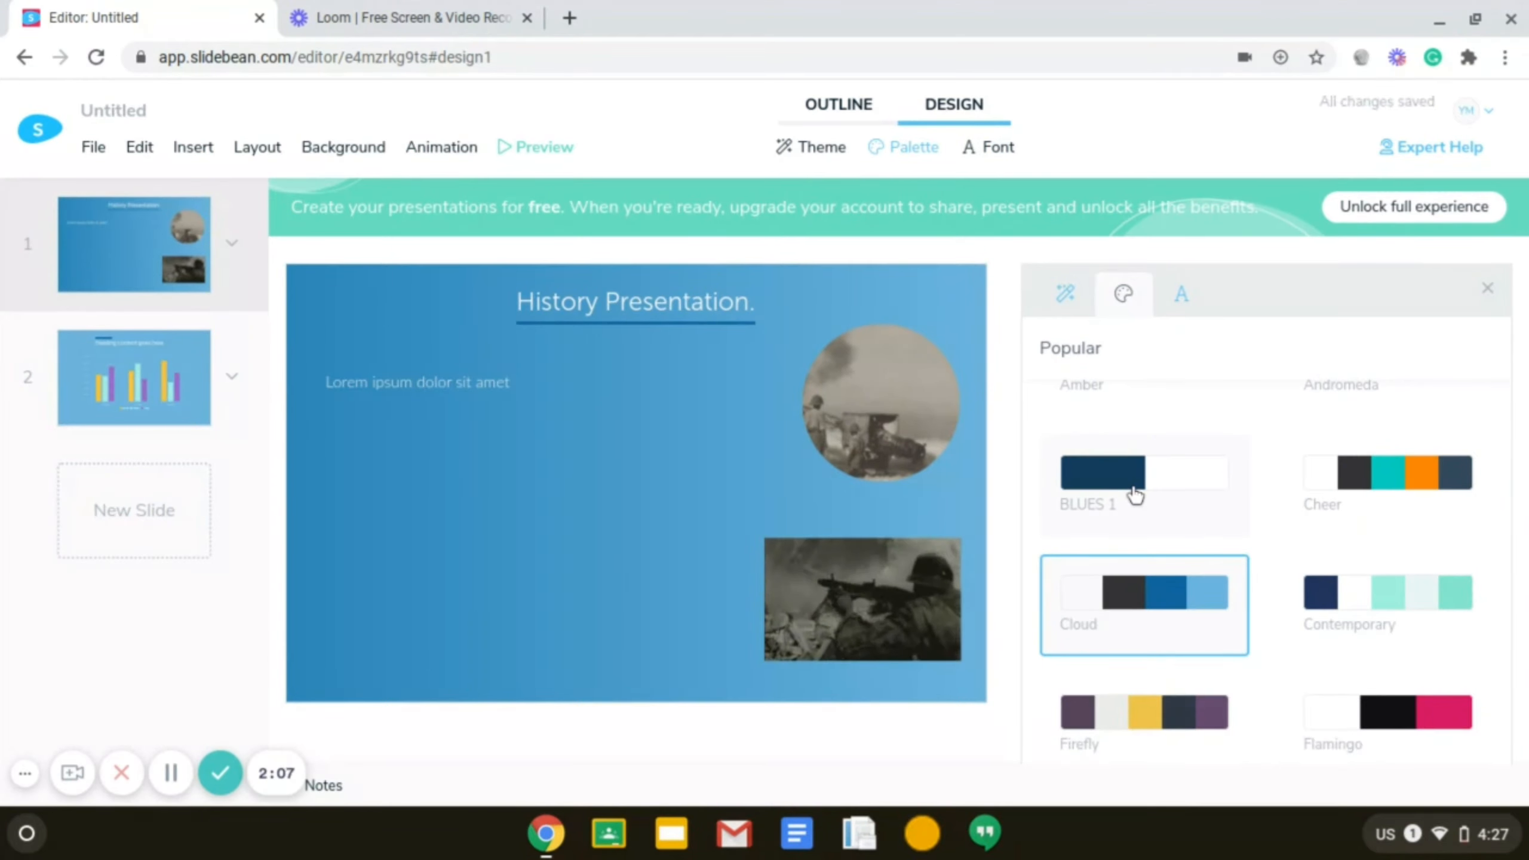
Step: Apply the Neptune colour palette to the presentation
{"action": "scroll", "coordinate": [1135, 495], "scroll_direction": "up", "scroll_amount": 2}
{"action": "scroll", "coordinate": [1135, 495], "scroll_direction": "down", "scroll_amount": 5}
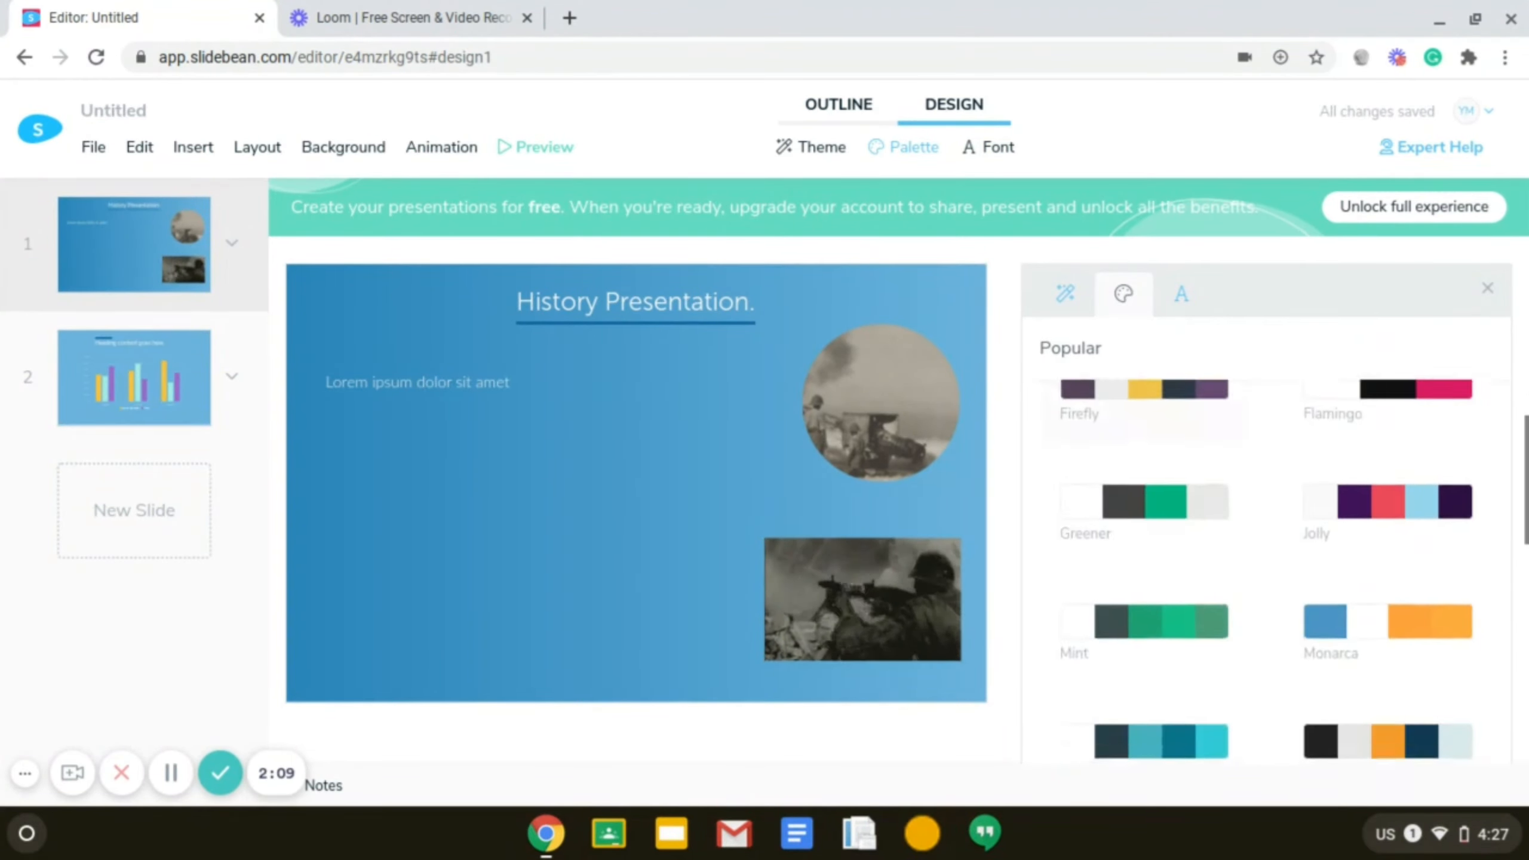
{"action": "scroll", "coordinate": [1264, 542], "scroll_direction": "down", "scroll_amount": 3}
{"action": "left_click", "coordinate": [1121, 542]}
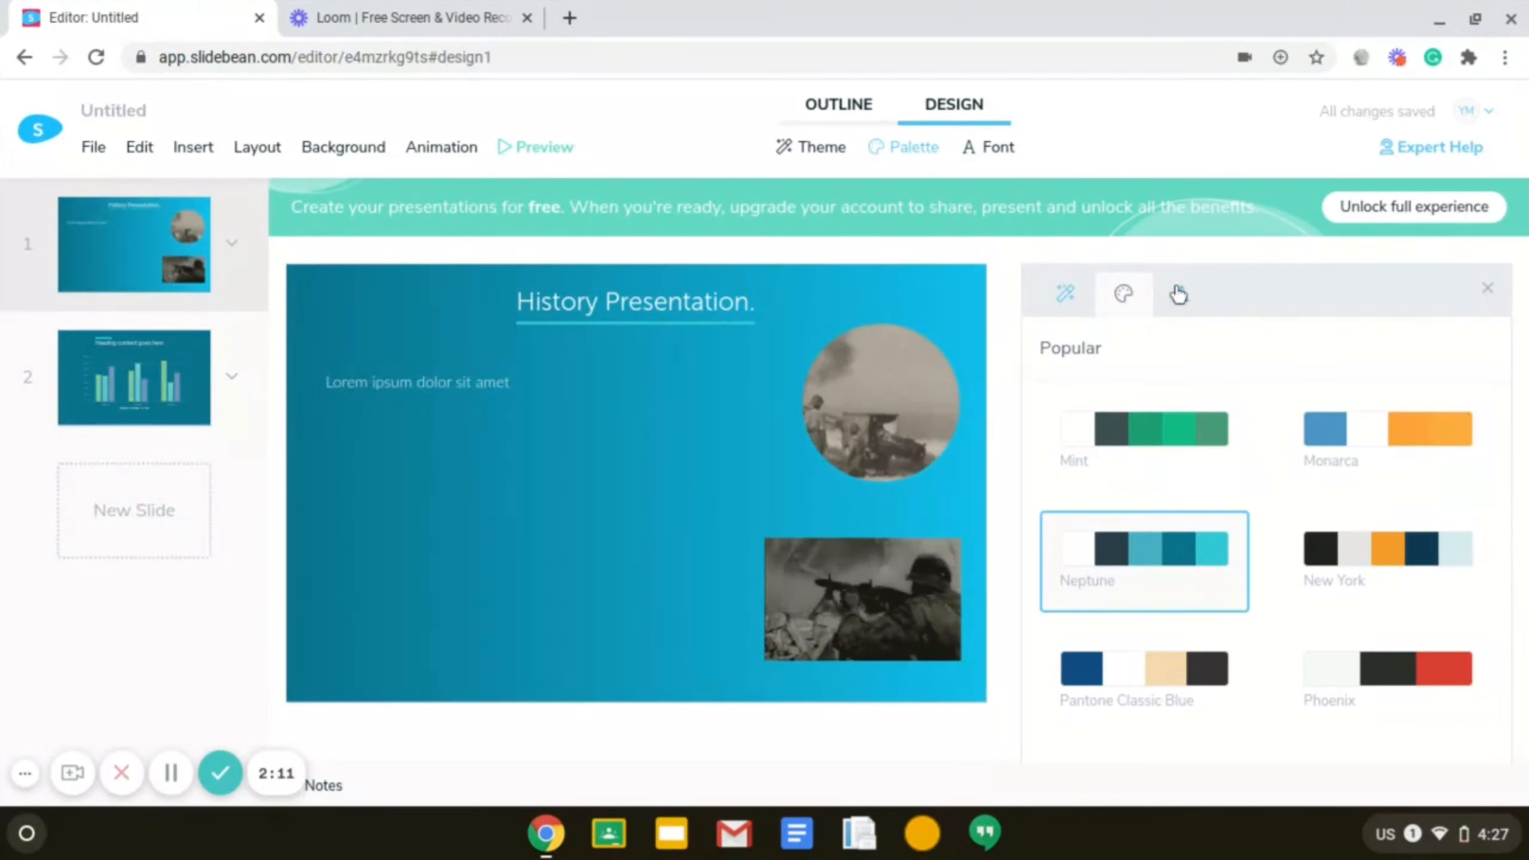
Step: Look through the list of popular fonts offered for the presentation
{"action": "left_click", "coordinate": [989, 151]}
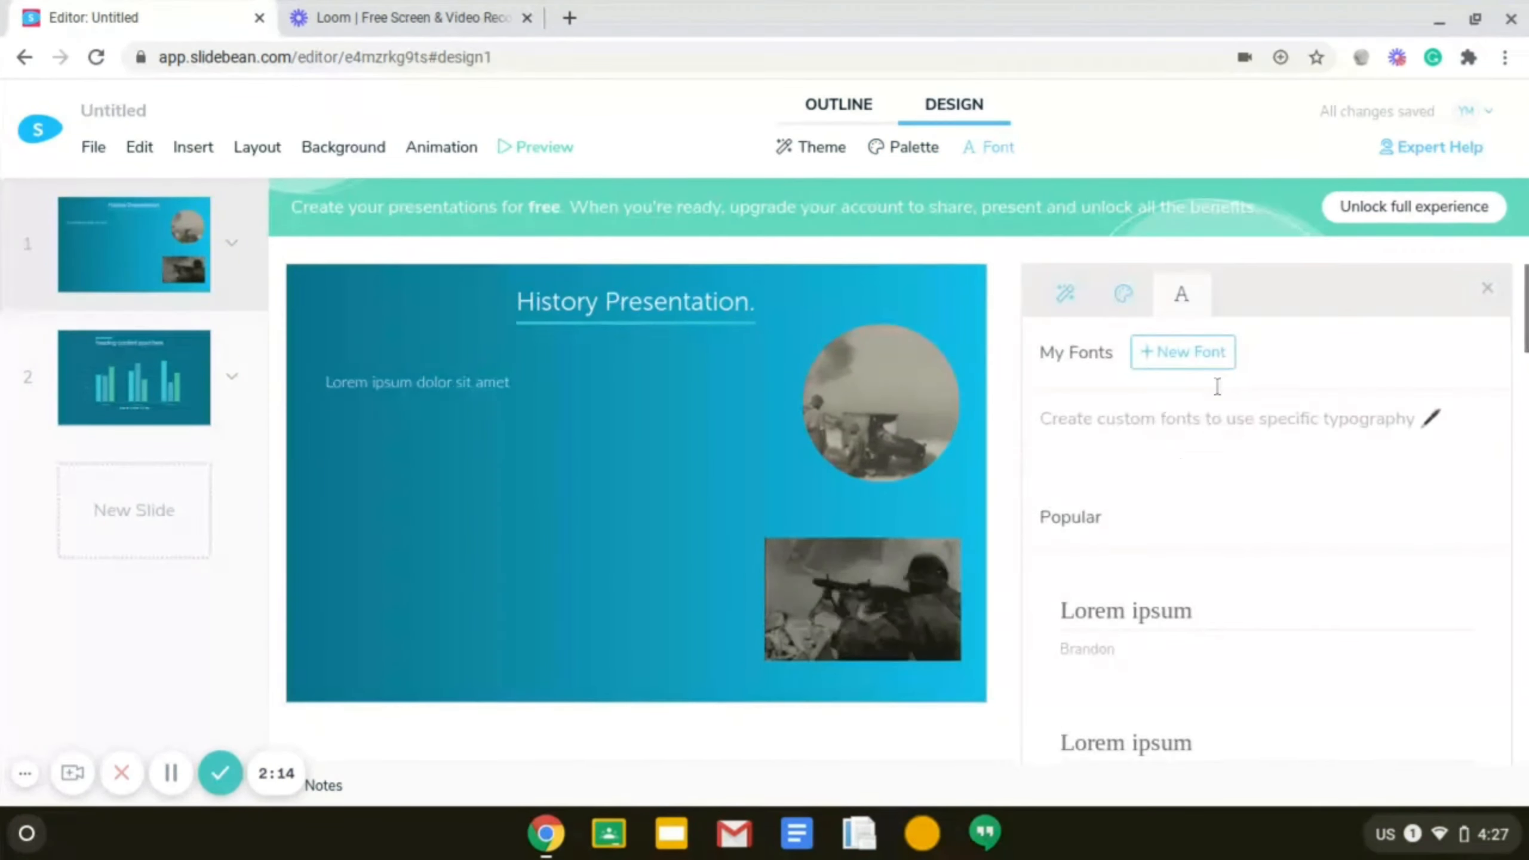
{"action": "scroll", "coordinate": [1176, 467], "scroll_direction": "down", "scroll_amount": 5}
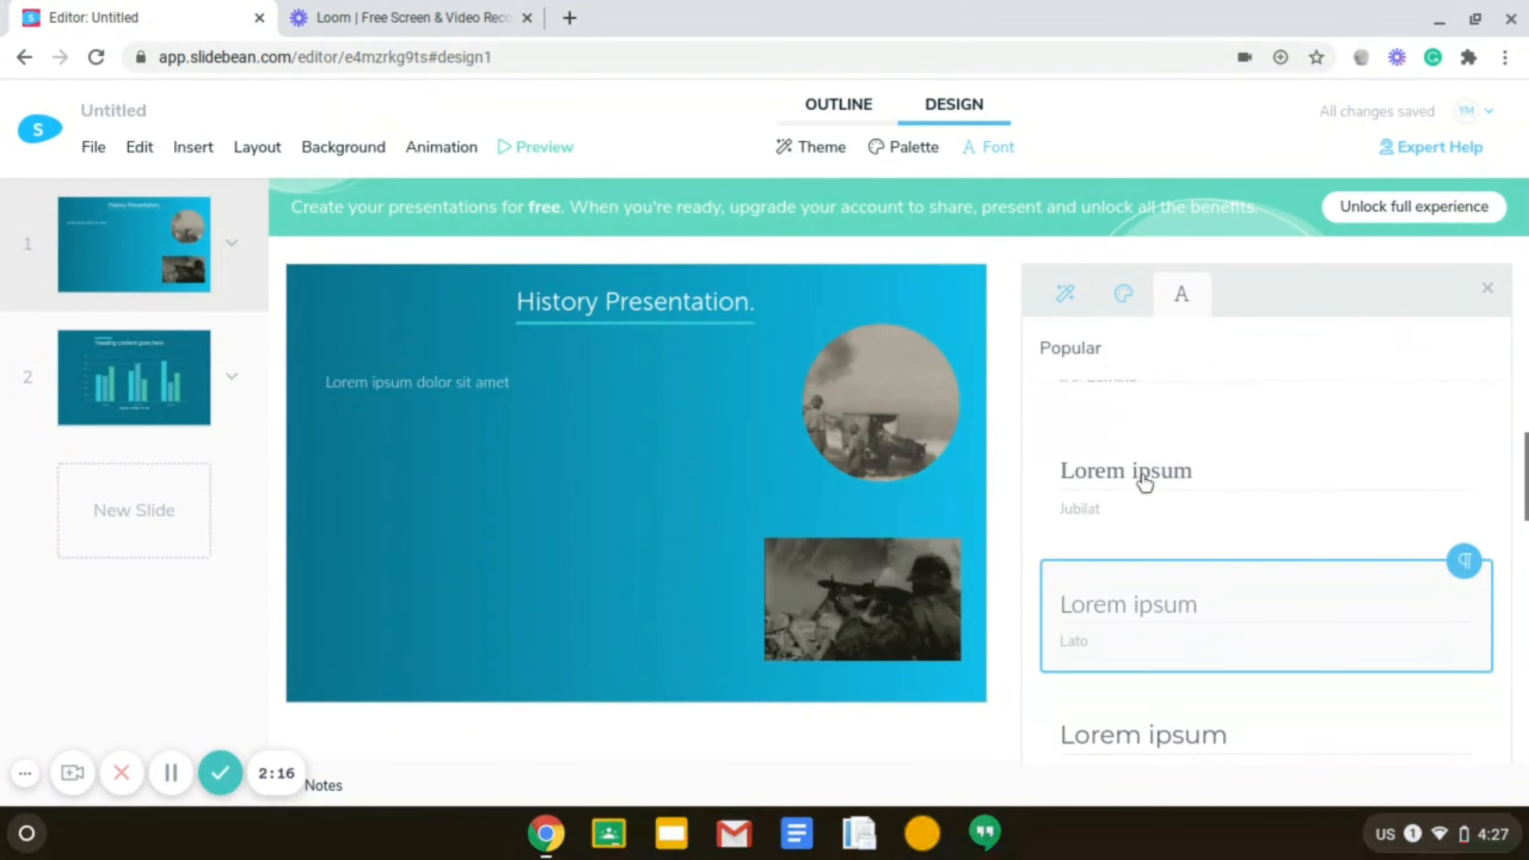
{"action": "scroll", "coordinate": [1139, 512], "scroll_direction": "down", "scroll_amount": 10}
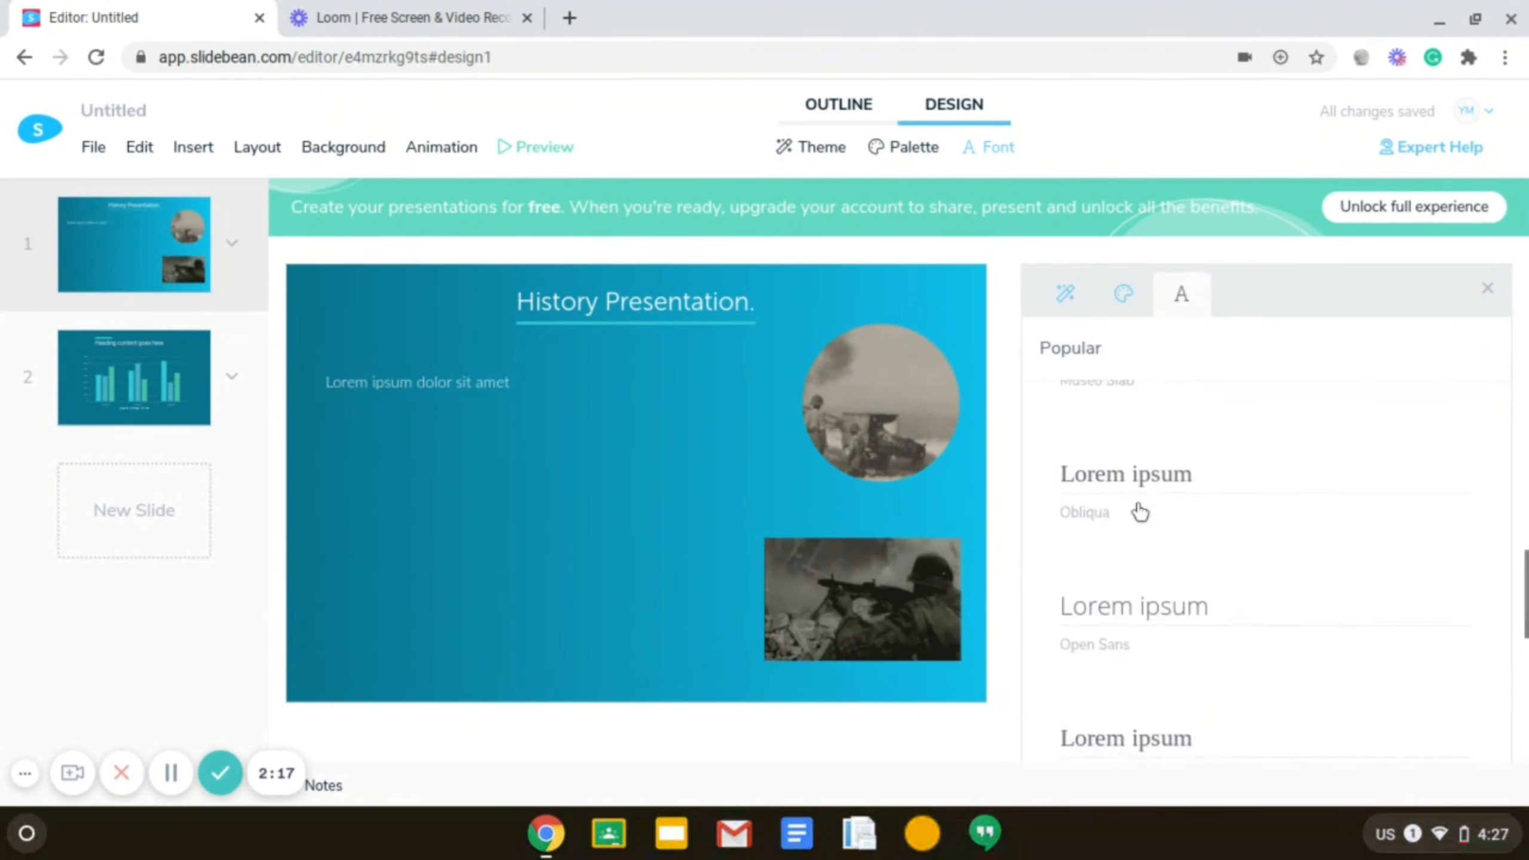
{"action": "scroll", "coordinate": [1264, 542], "scroll_direction": "down", "scroll_amount": 10}
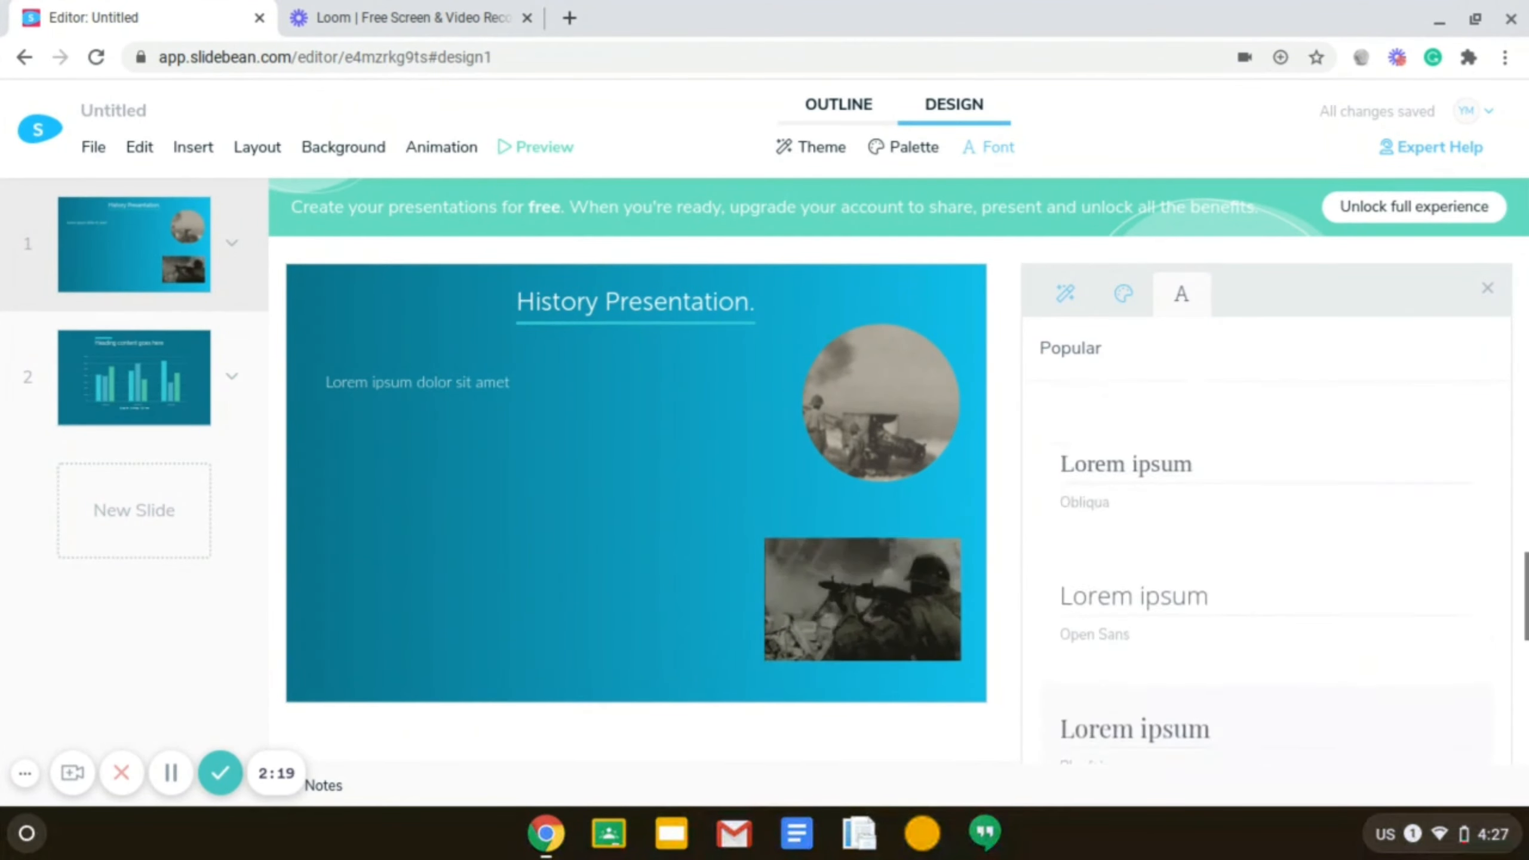
{"action": "scroll", "coordinate": [1264, 482], "scroll_direction": "up", "scroll_amount": 15}
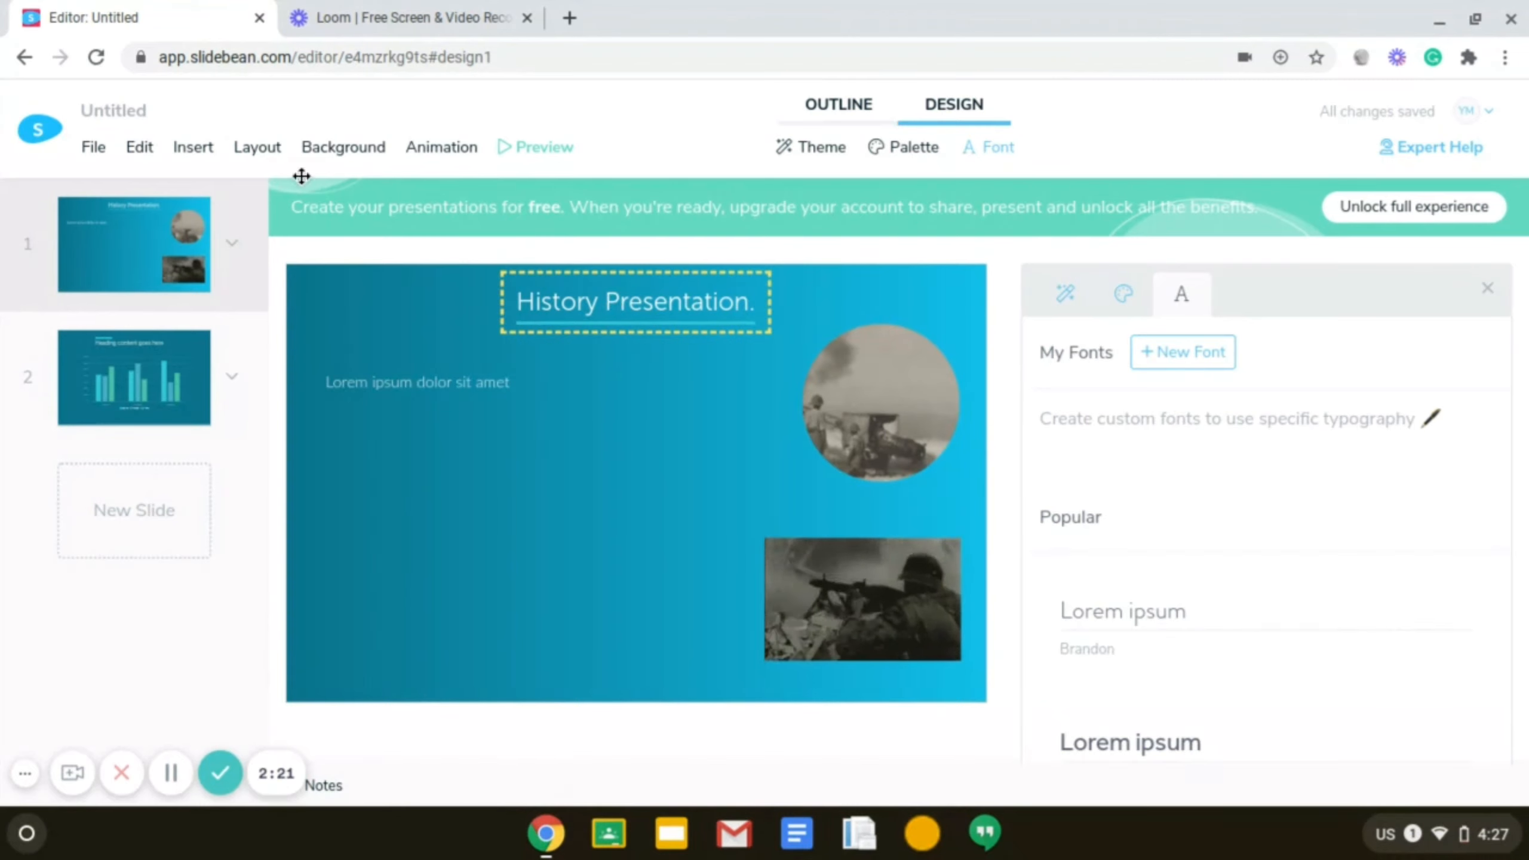
Step: View which text elements can be inserted into the first slide, without adding any
{"action": "left_click", "coordinate": [567, 299]}
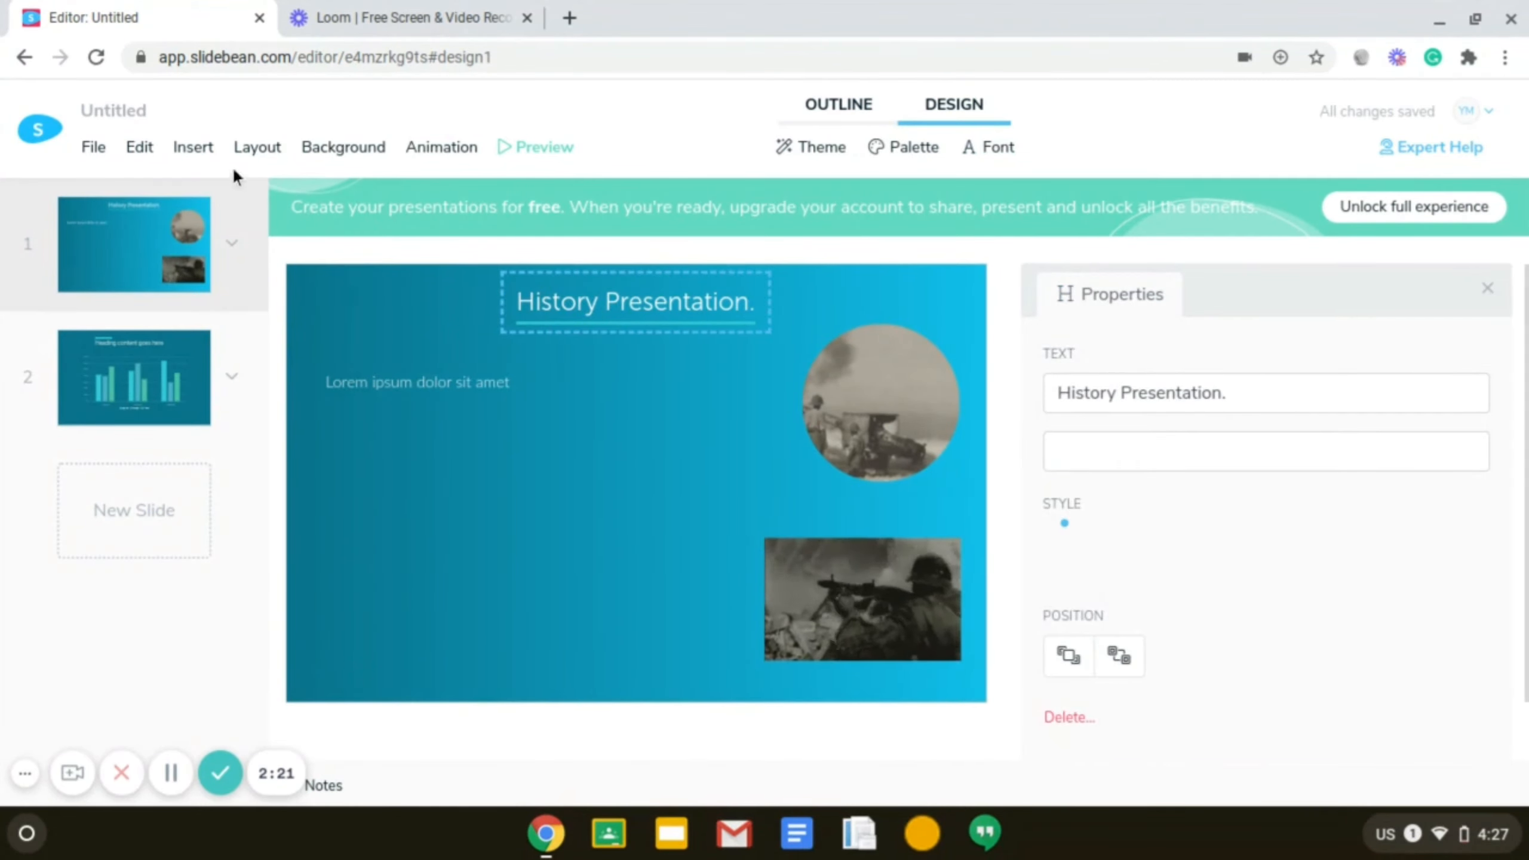
{"action": "left_click", "coordinate": [193, 147]}
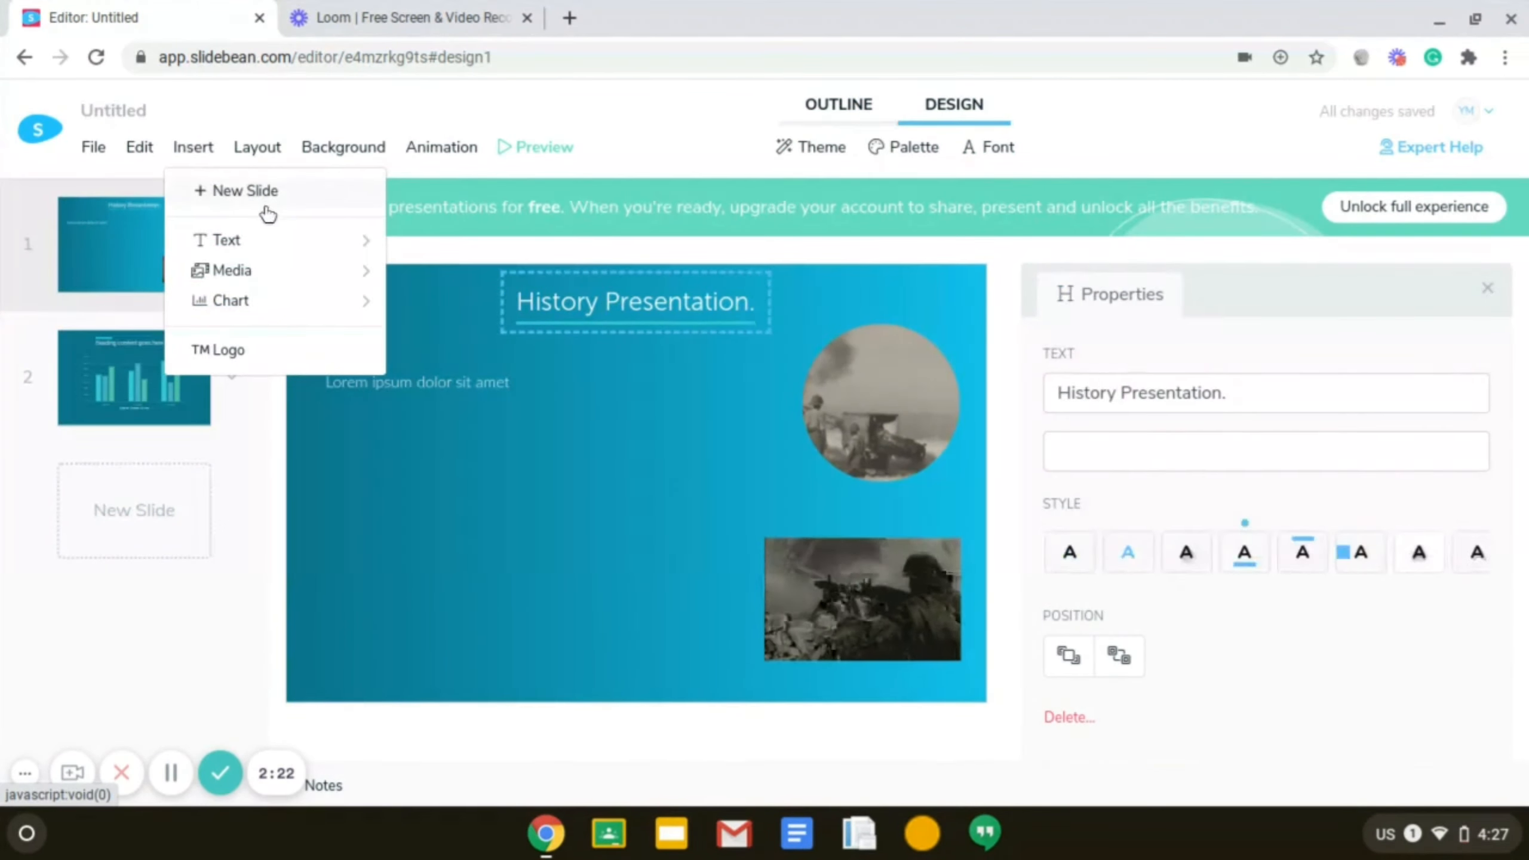
{"action": "mouse_move", "coordinate": [243, 240]}
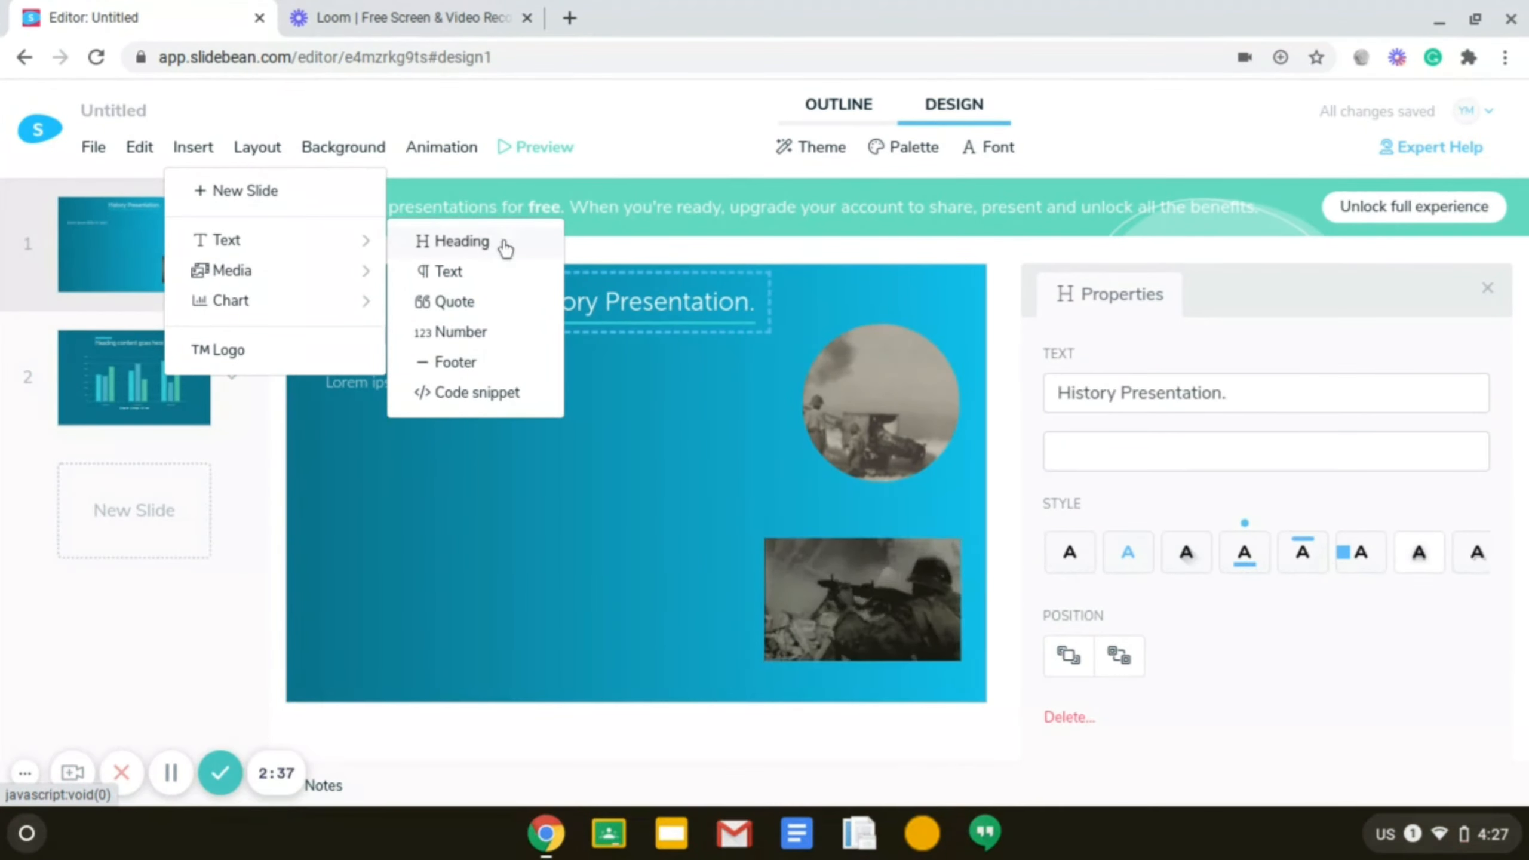
{"action": "left_click", "coordinate": [608, 366]}
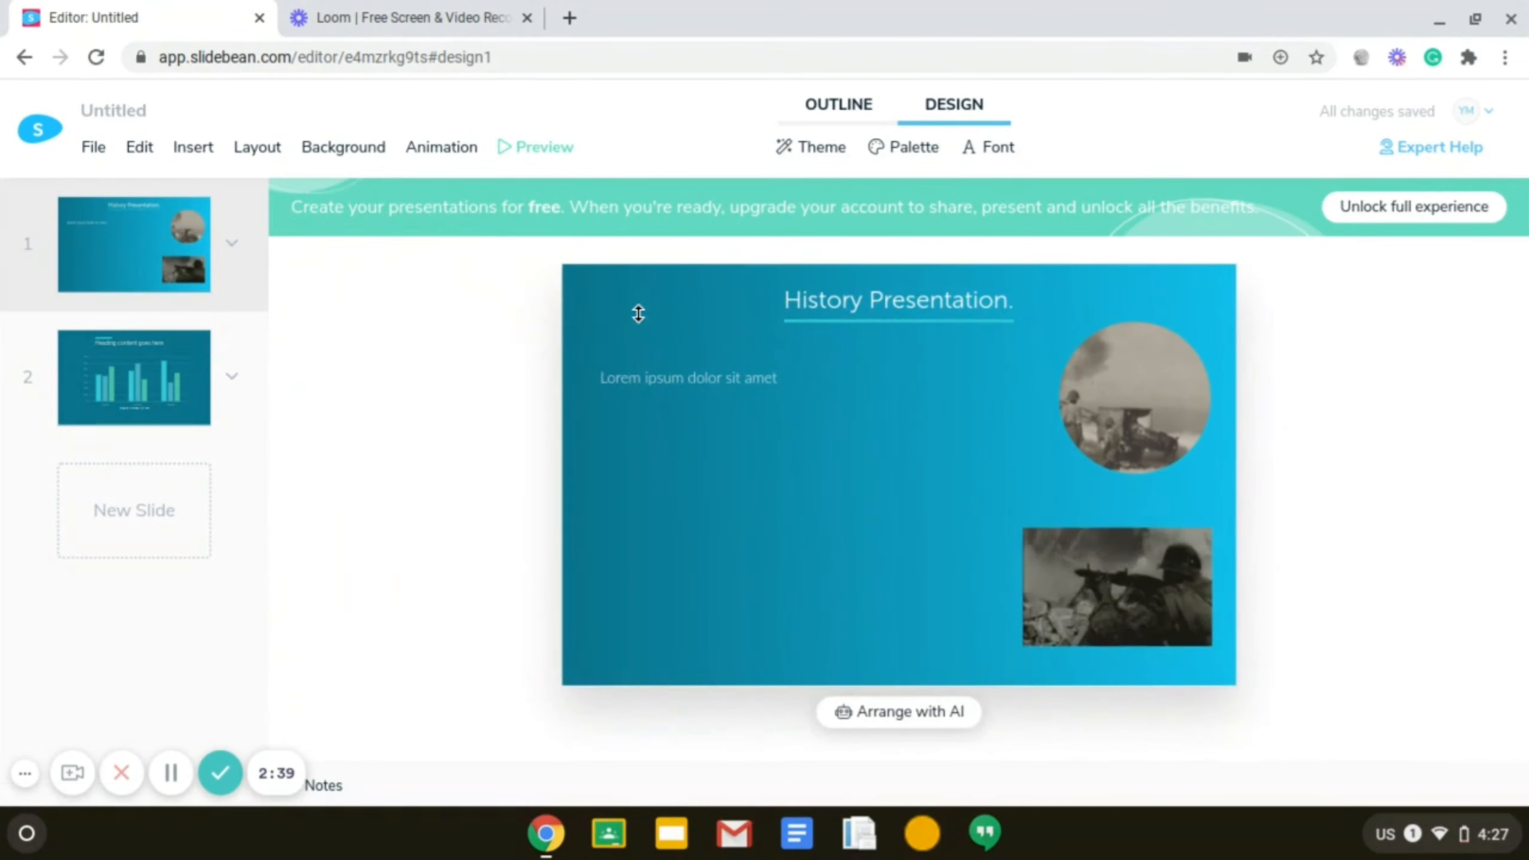
Step: Try the plain and coloured text styles on the "History Presentation." heading and give it the shadow style
{"action": "left_click", "coordinate": [870, 308]}
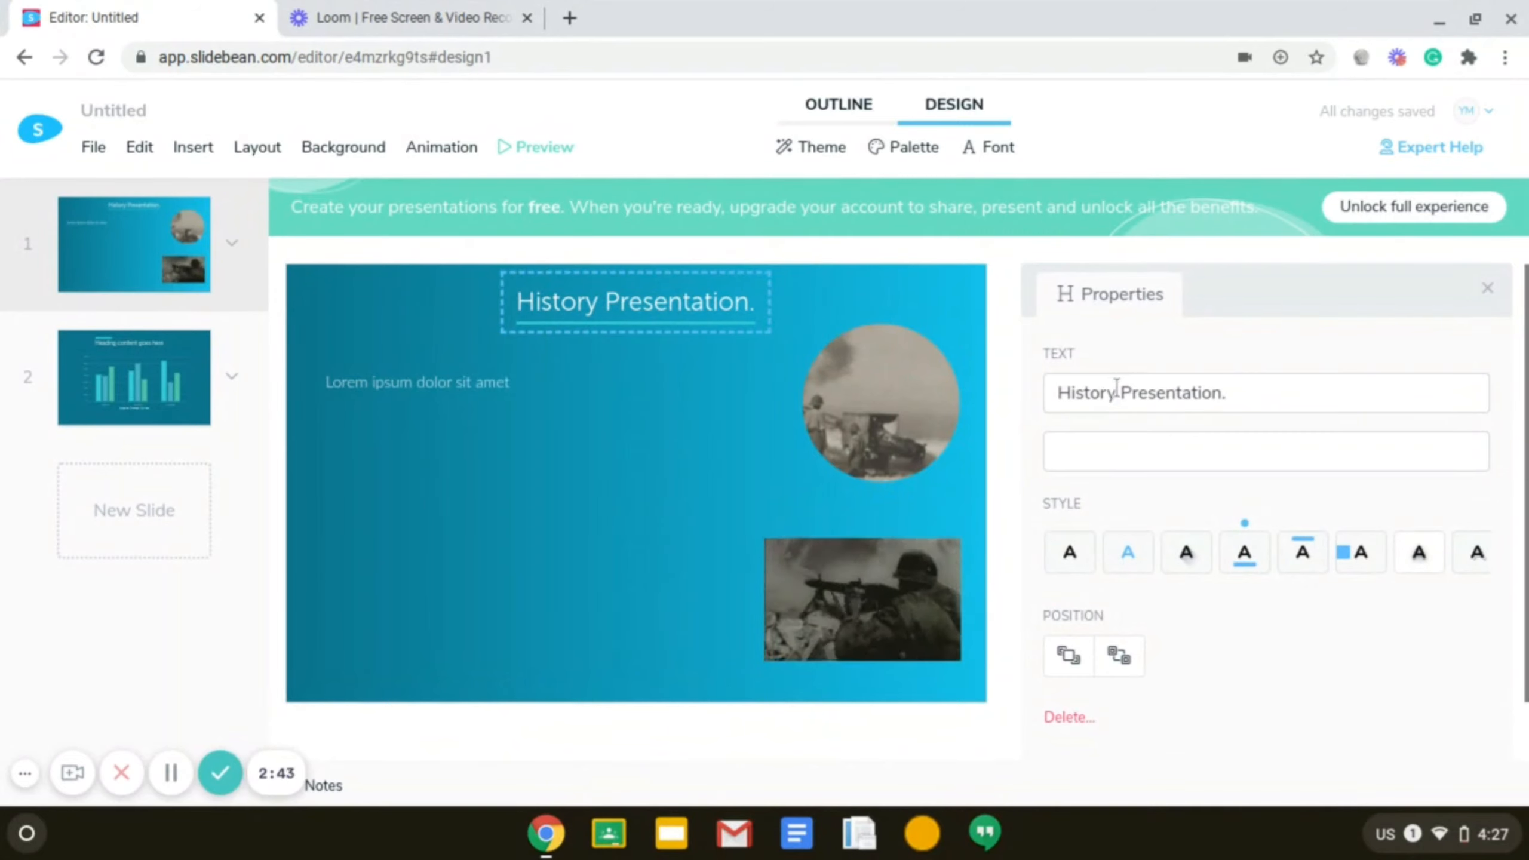
{"action": "left_click", "coordinate": [1063, 557]}
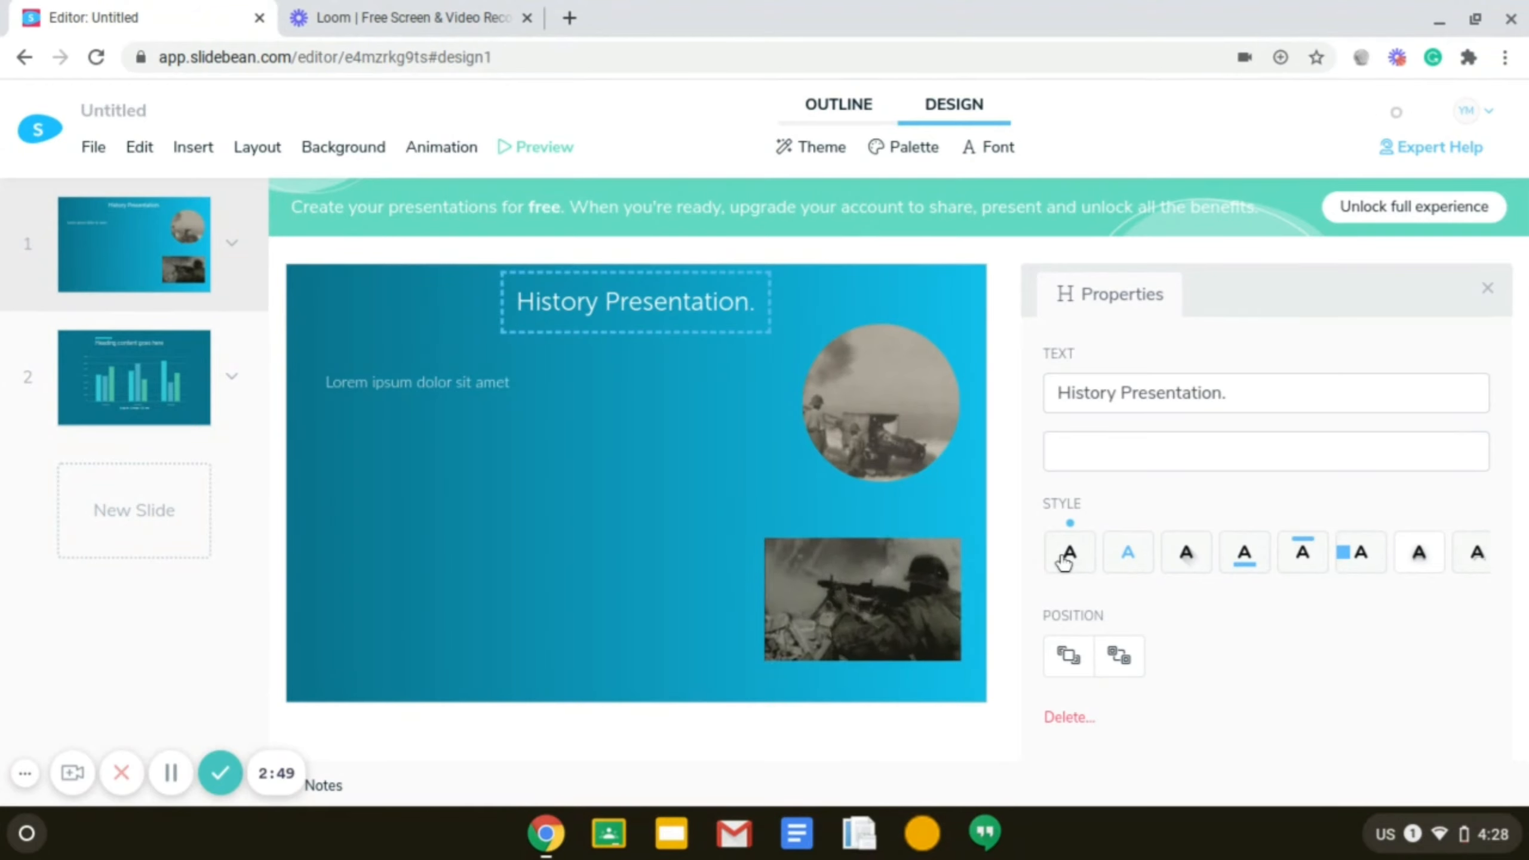
{"action": "left_click", "coordinate": [1125, 557]}
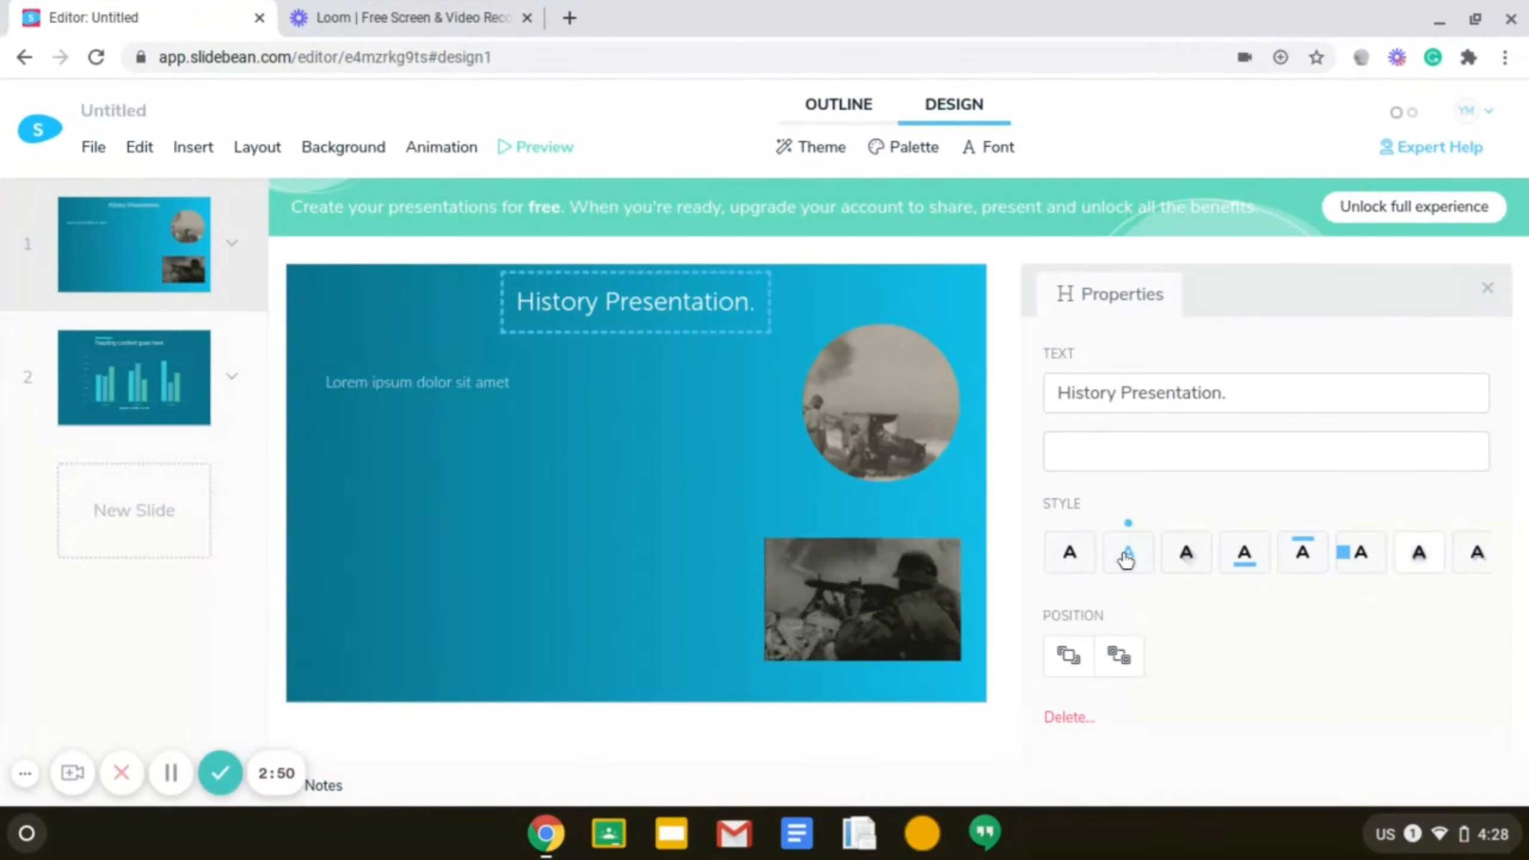
{"action": "left_click", "coordinate": [1189, 557]}
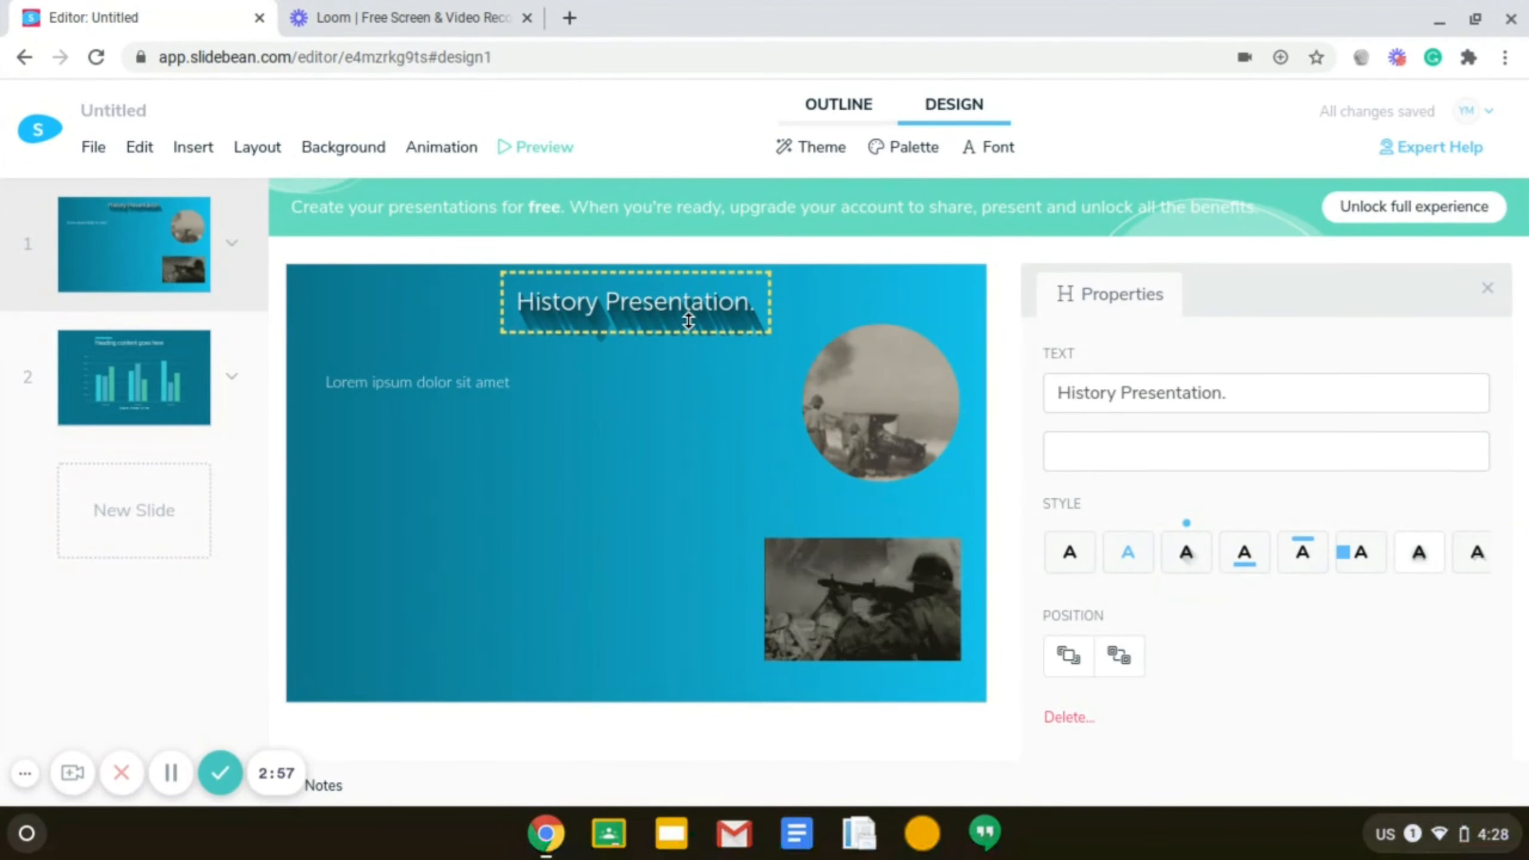
Step: Open the circular photo on the first slide for cropping and close the crop mode without adjusting it
{"action": "left_click", "coordinate": [877, 401]}
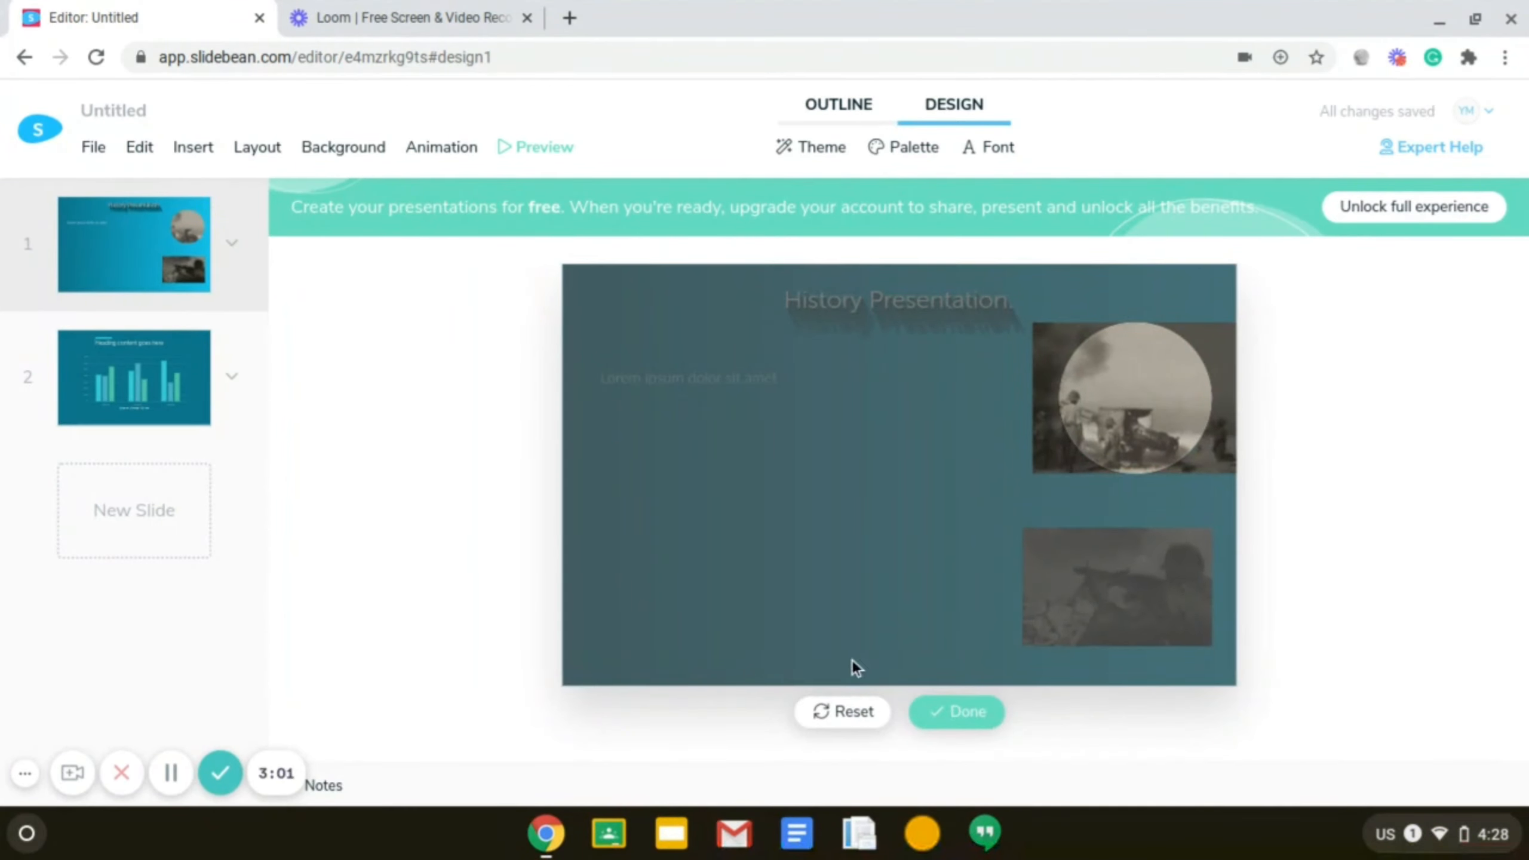
{"action": "left_click", "coordinate": [956, 712]}
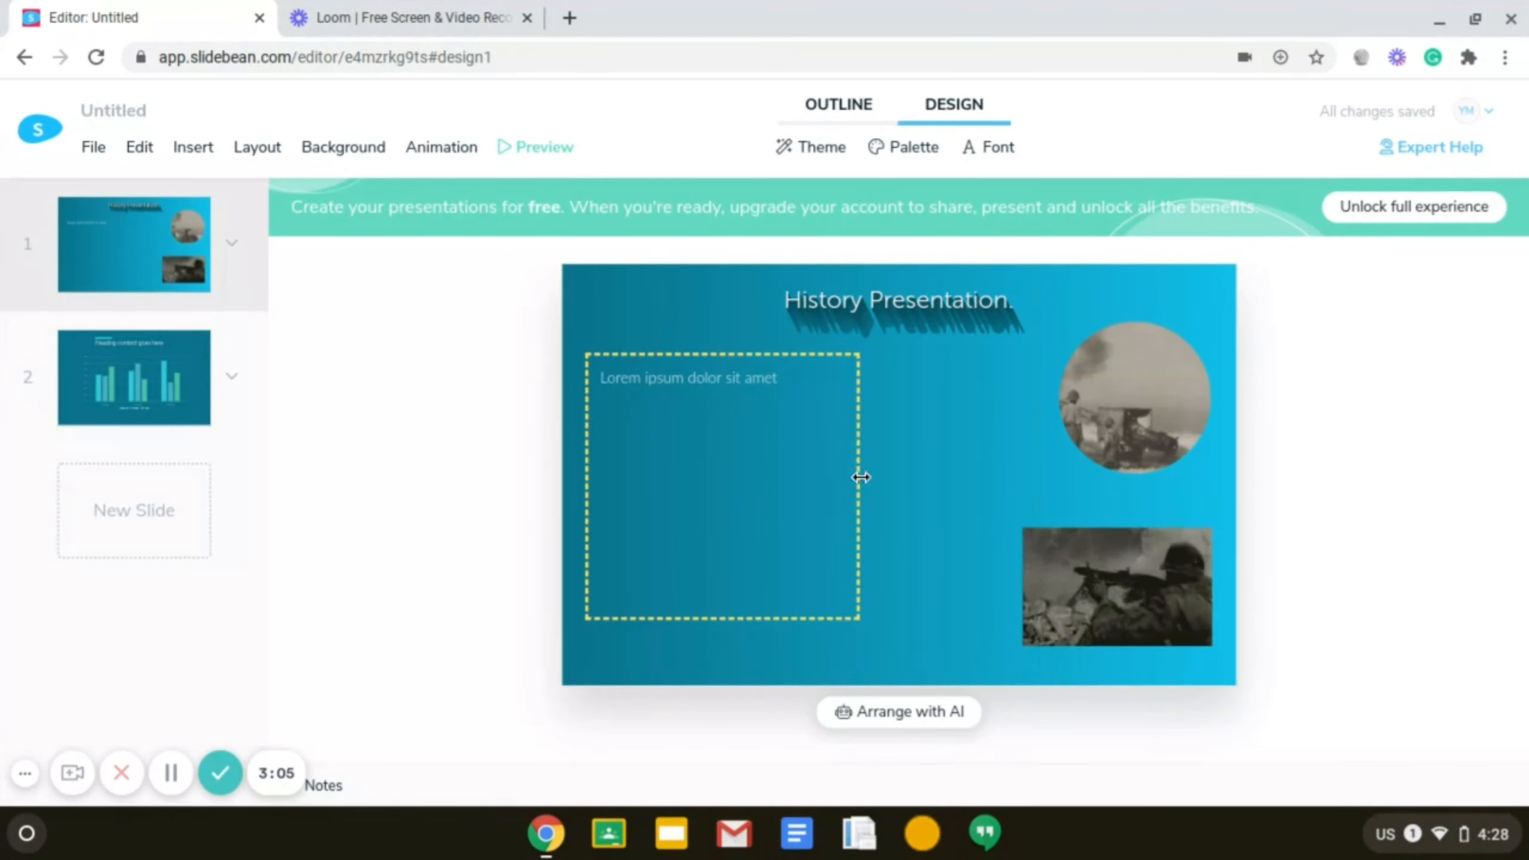
Step: Select the placeholder paragraph on the first slide and view the insertable text elements, without adding any
{"action": "left_click", "coordinate": [862, 478]}
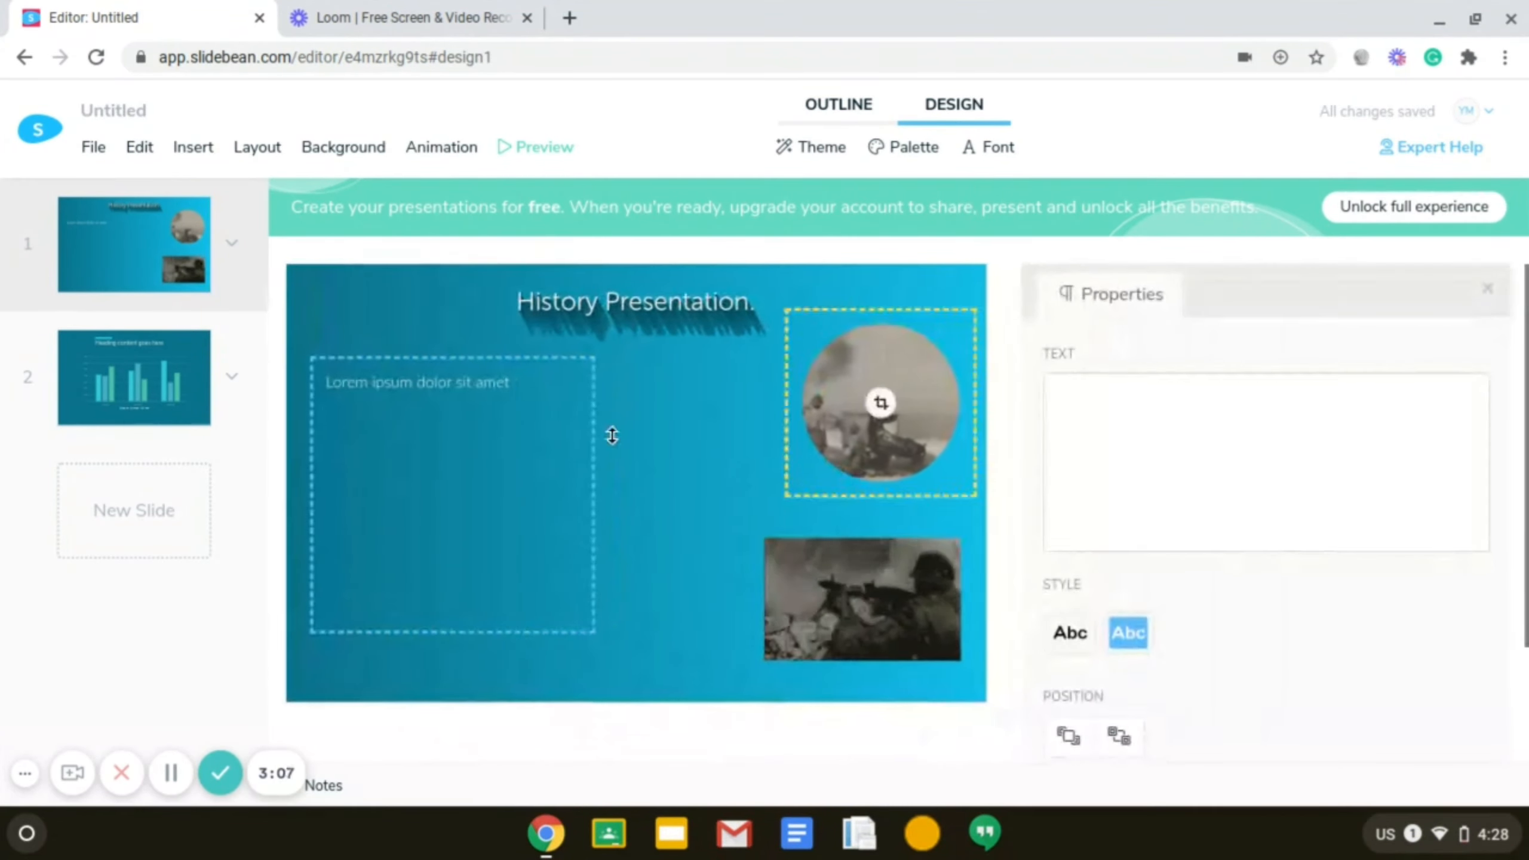
{"action": "left_click_drag", "start_coordinate": [592, 454], "coordinate": [927, 431]}
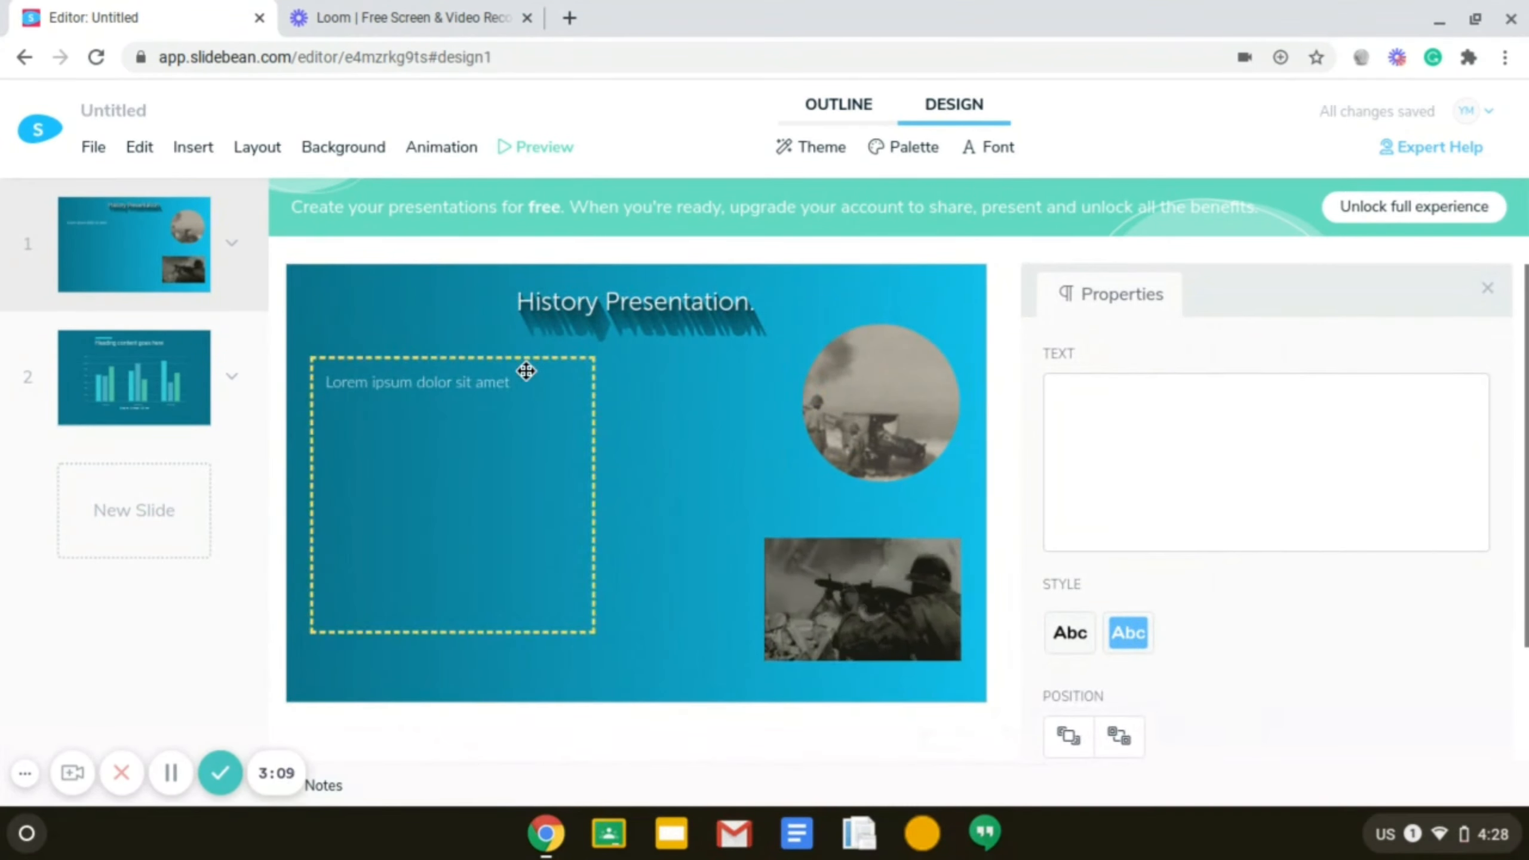
{"action": "left_click", "coordinate": [184, 153]}
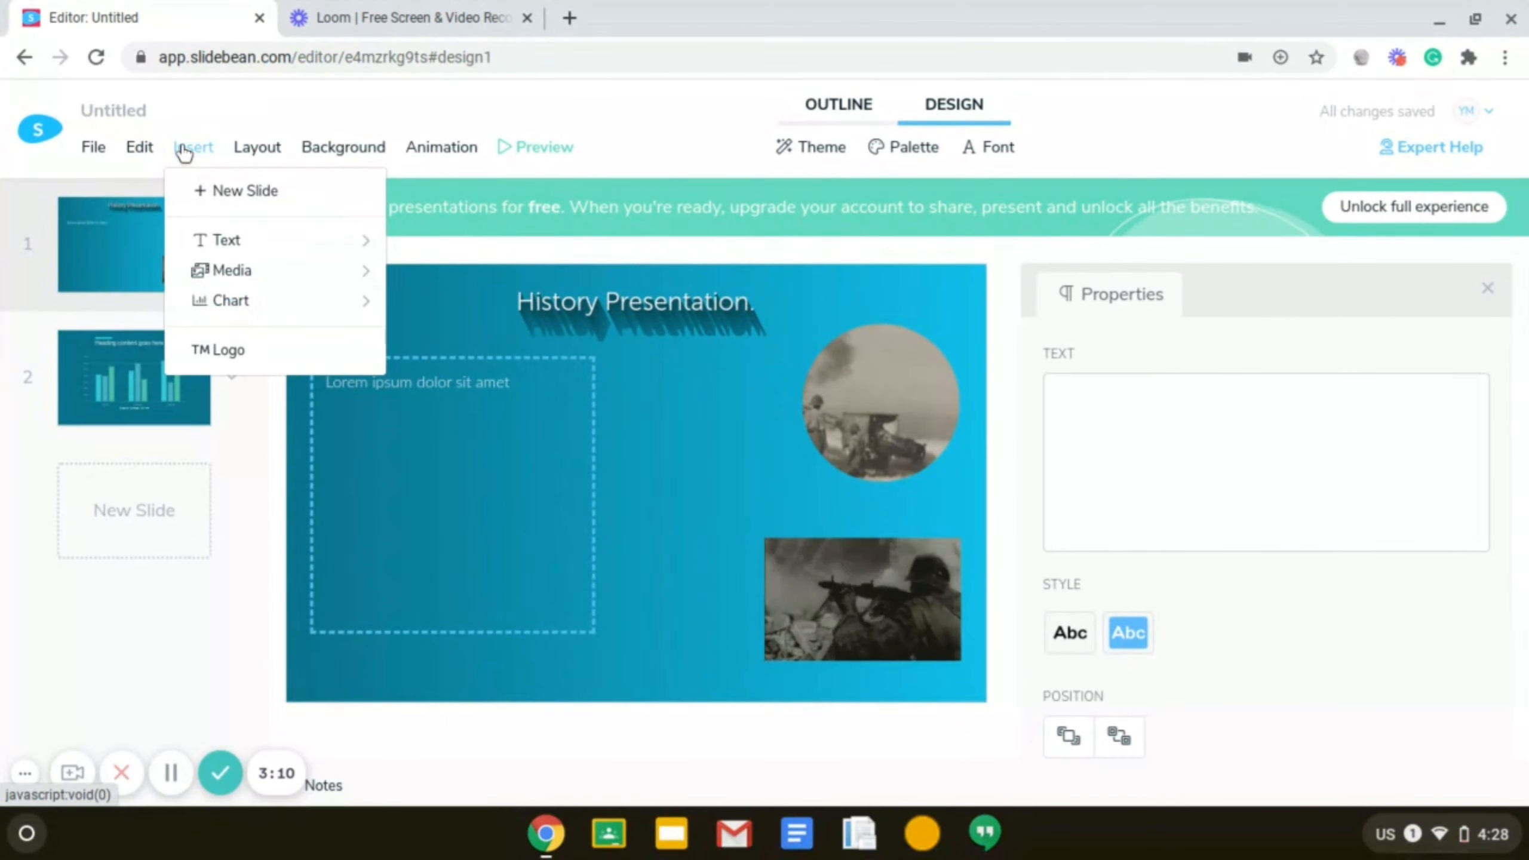
{"action": "mouse_move", "coordinate": [351, 241]}
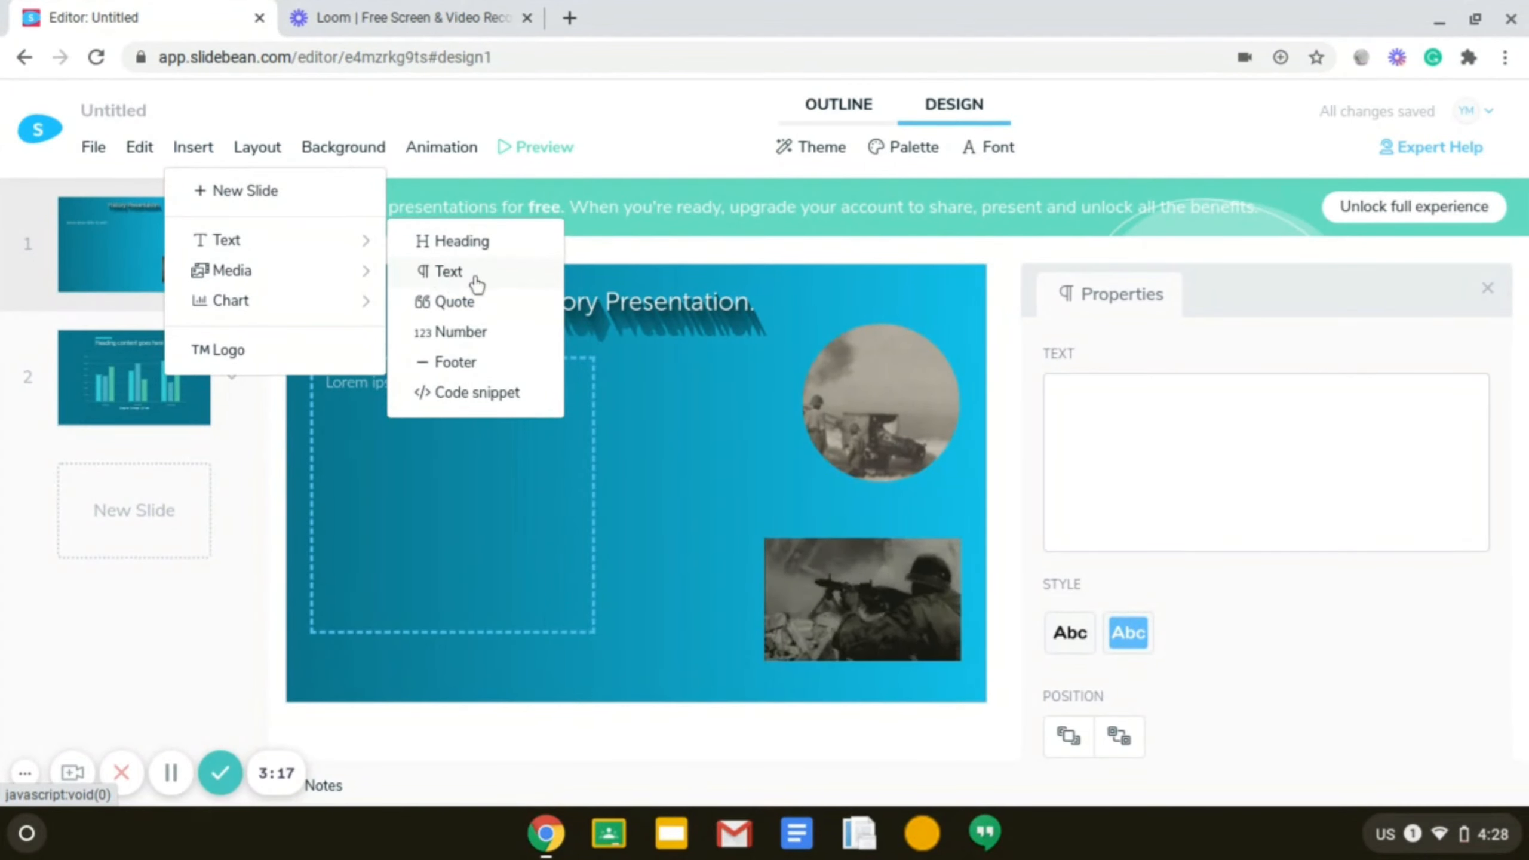
{"action": "left_click", "coordinate": [362, 529]}
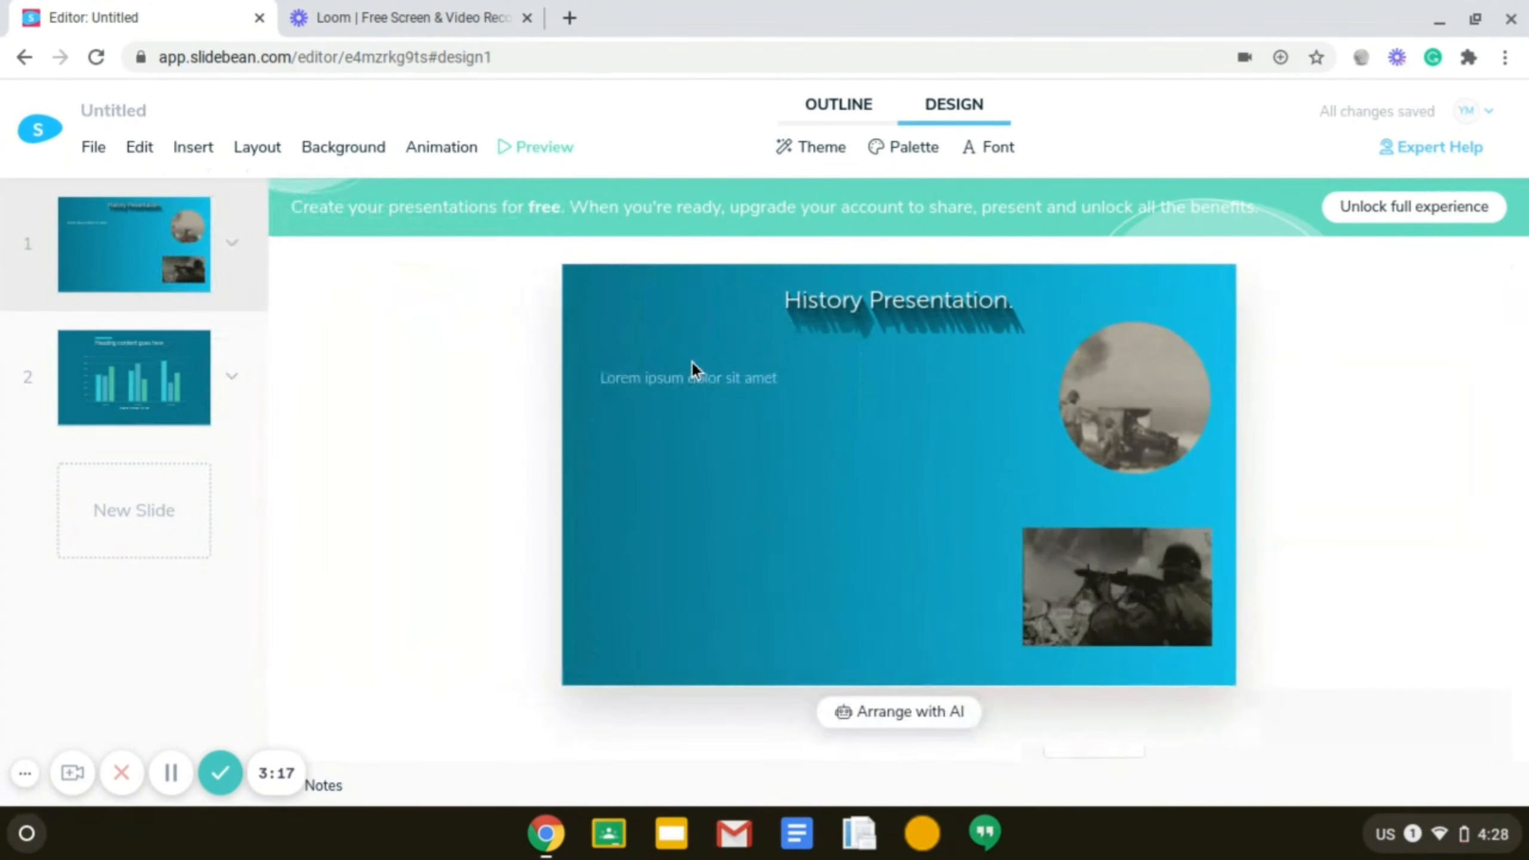
Step: Replace the placeholder paragraph on the first slide with "This is the second world war"
{"action": "left_click", "coordinate": [713, 389]}
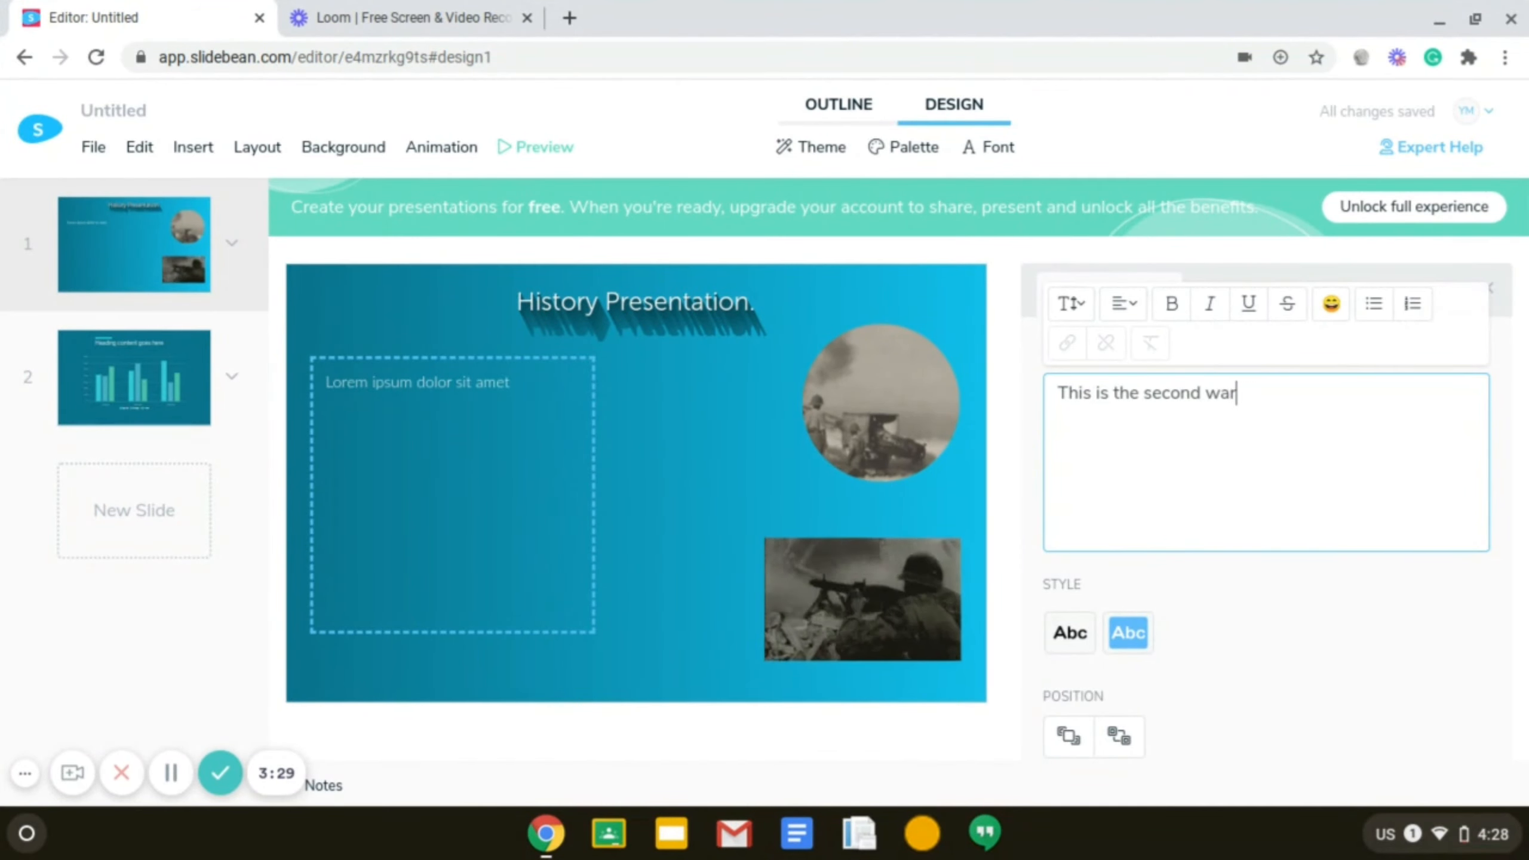
{"action": "key", "text": "BackSpace"}
{"action": "key", "text": "BackSpace"}
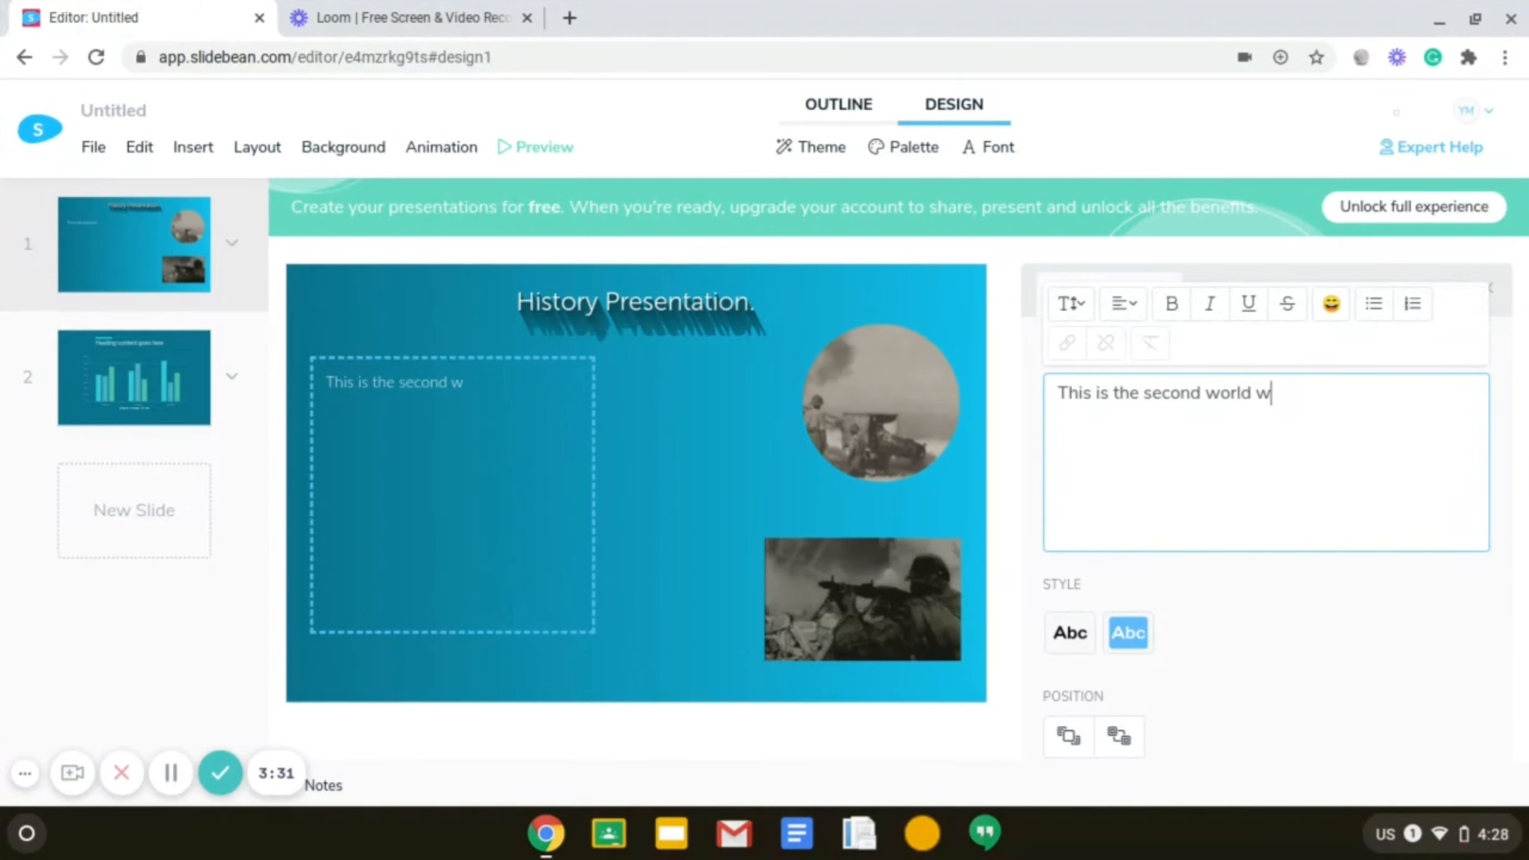
{"action": "left_click", "coordinate": [1347, 614]}
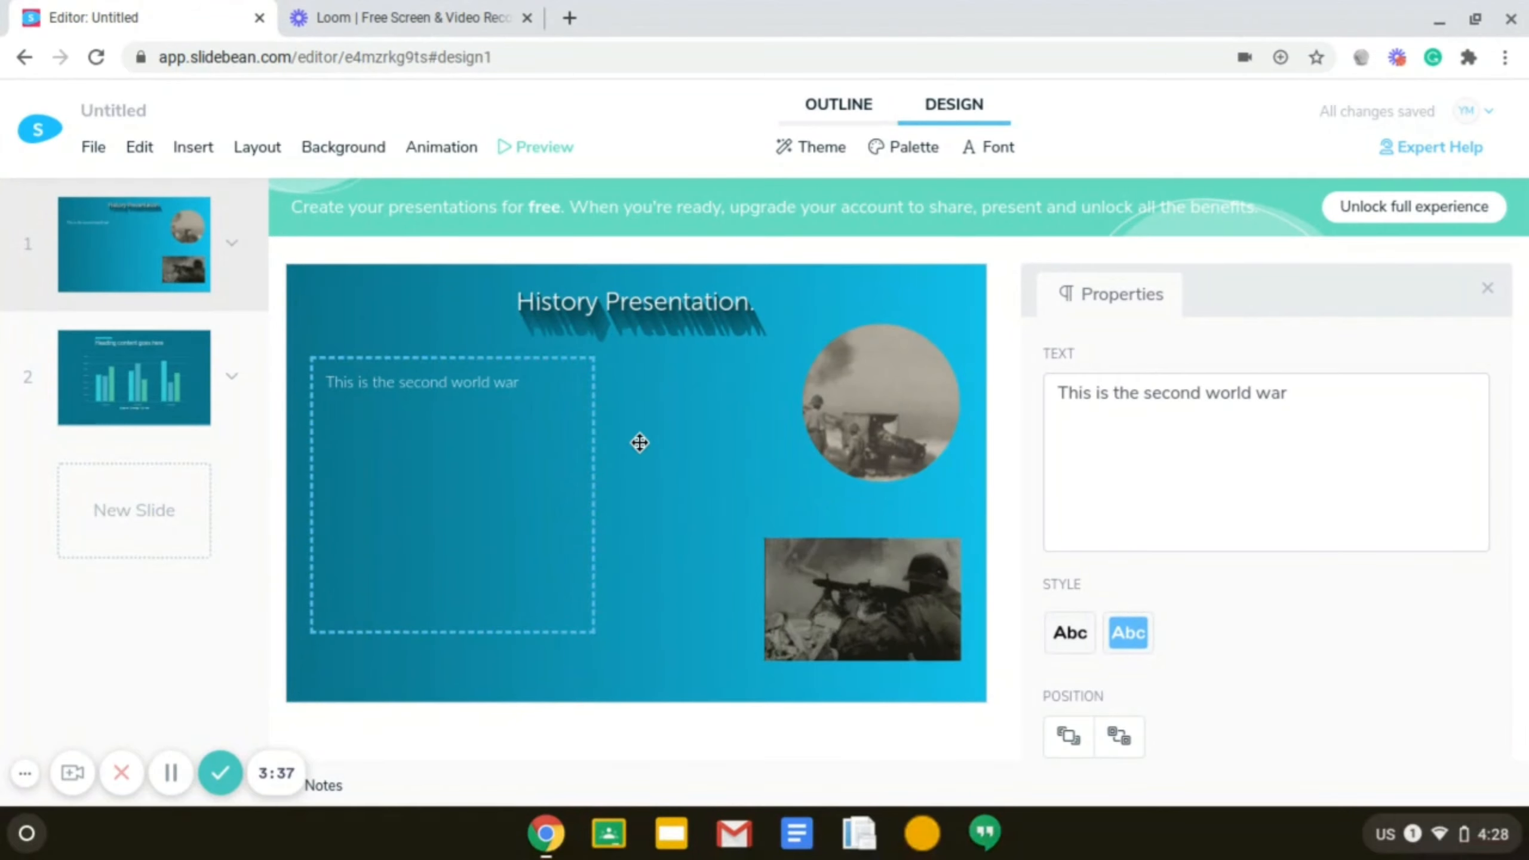
Step: Try the coloured style on the "This is the second world war" text, give it the plain style and close its properties
{"action": "left_click", "coordinate": [1121, 641]}
{"action": "left_click", "coordinate": [1069, 642]}
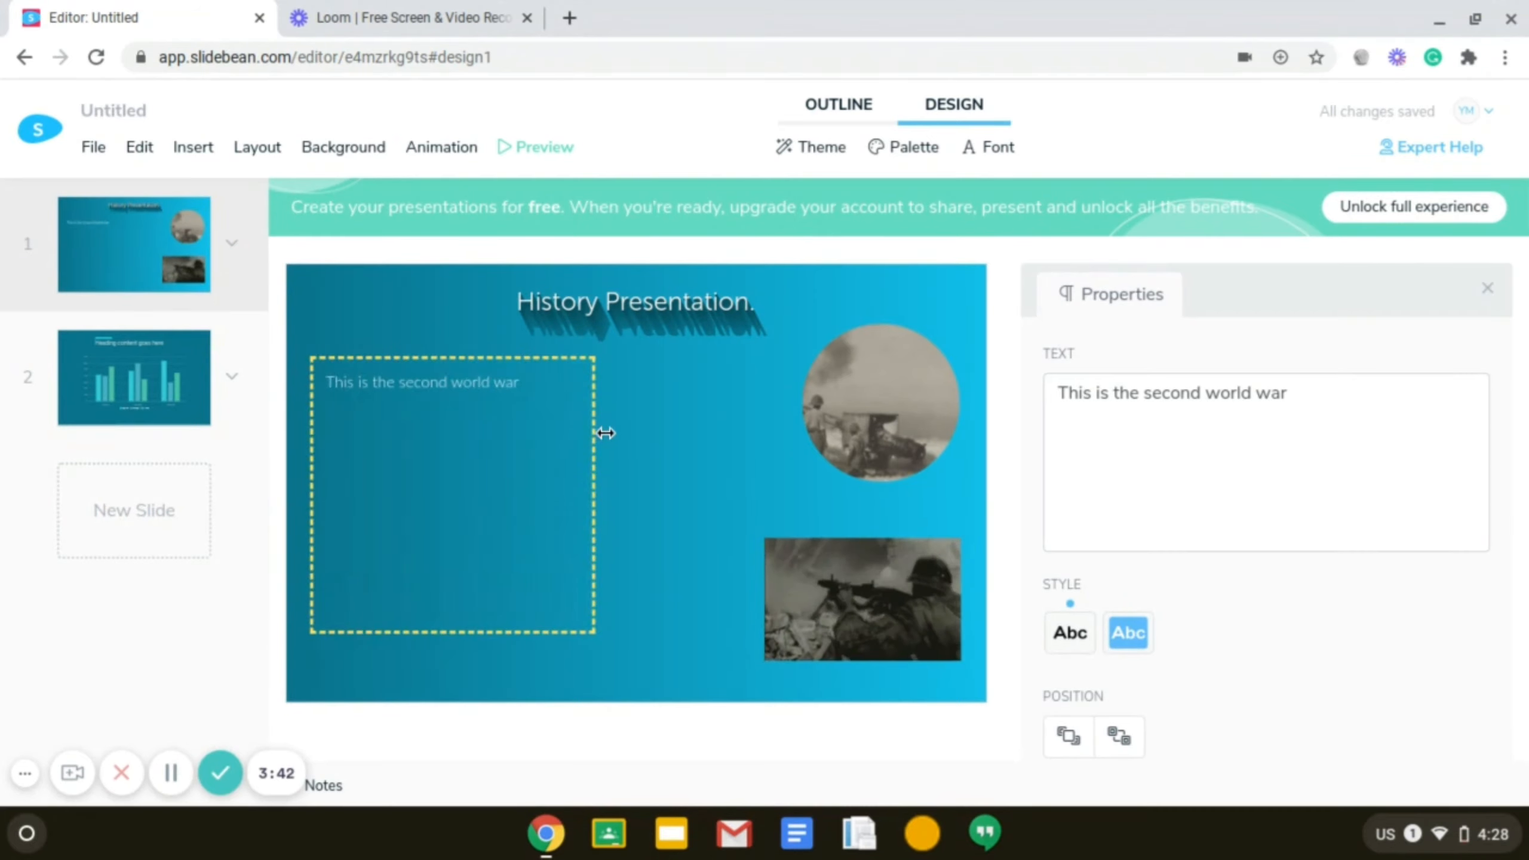
{"action": "left_click", "coordinate": [768, 440]}
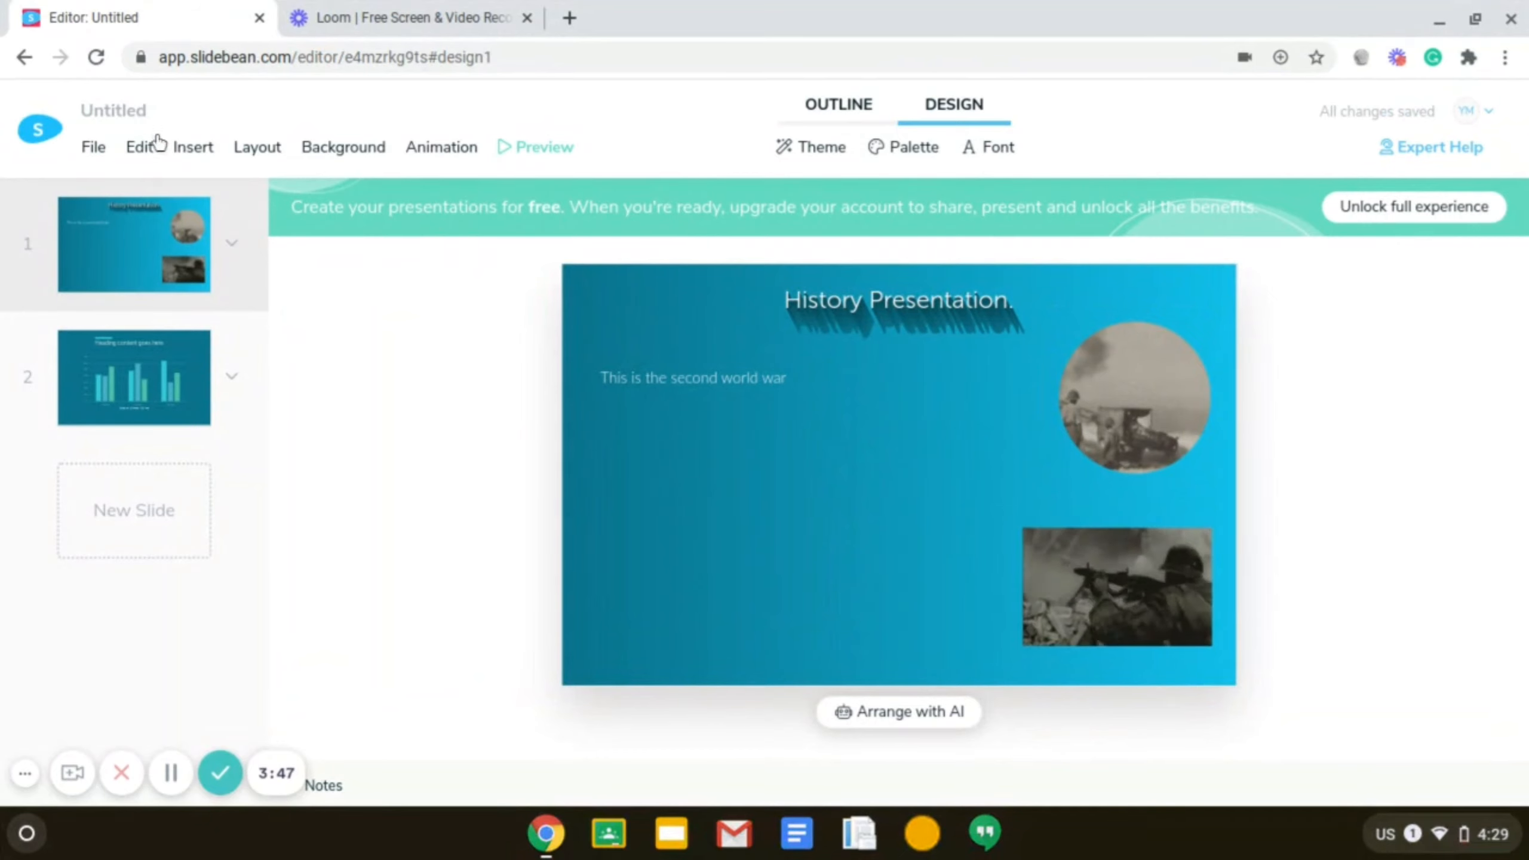
Step: Insert an image placeholder on the first slide, view the photo library for it and cancel without choosing a picture
{"action": "left_click", "coordinate": [193, 149]}
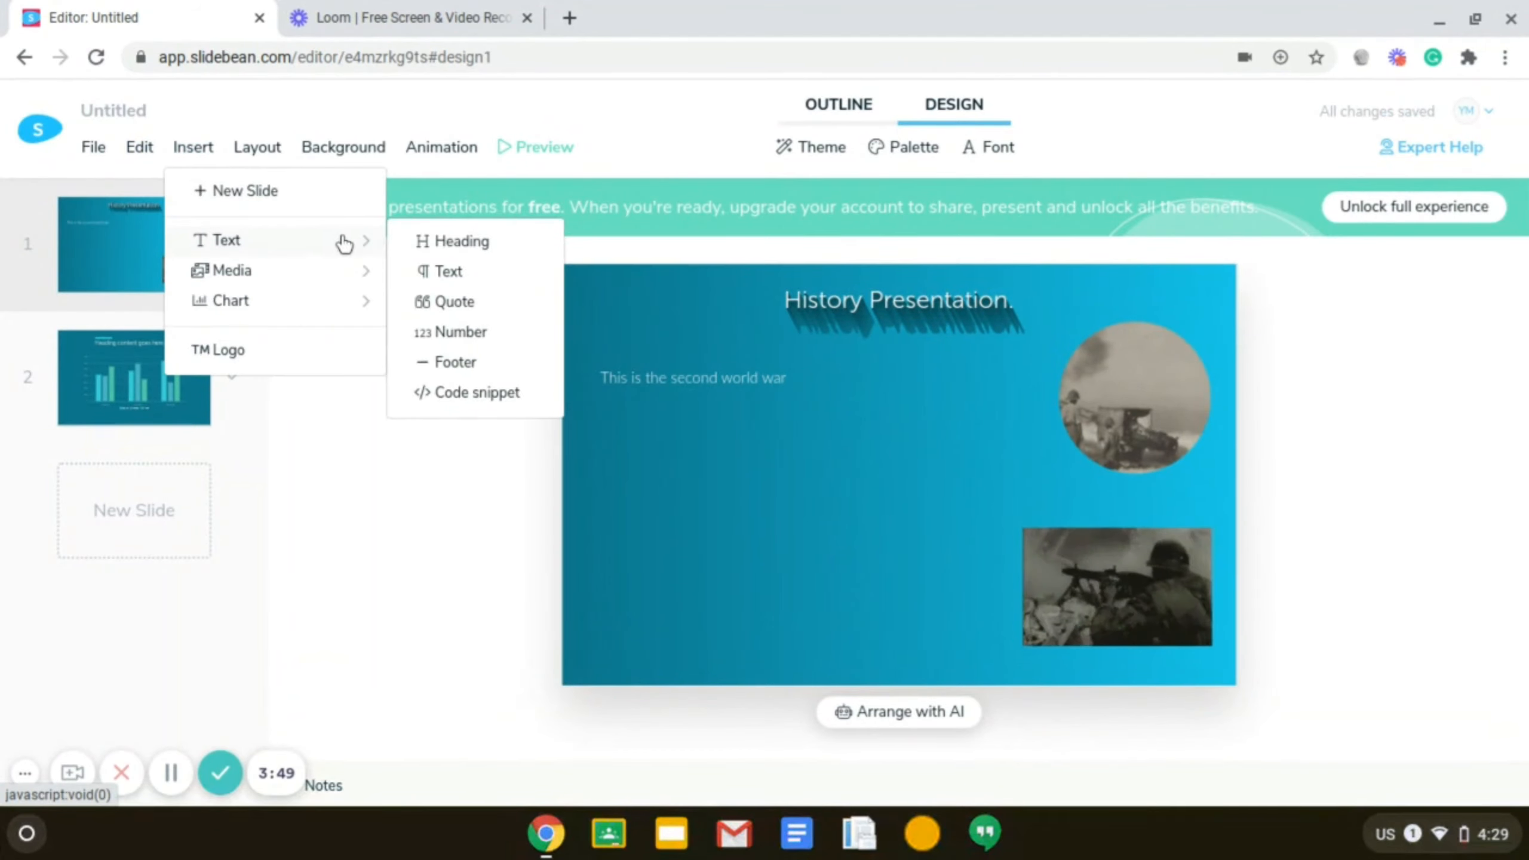
{"action": "mouse_move", "coordinate": [354, 269]}
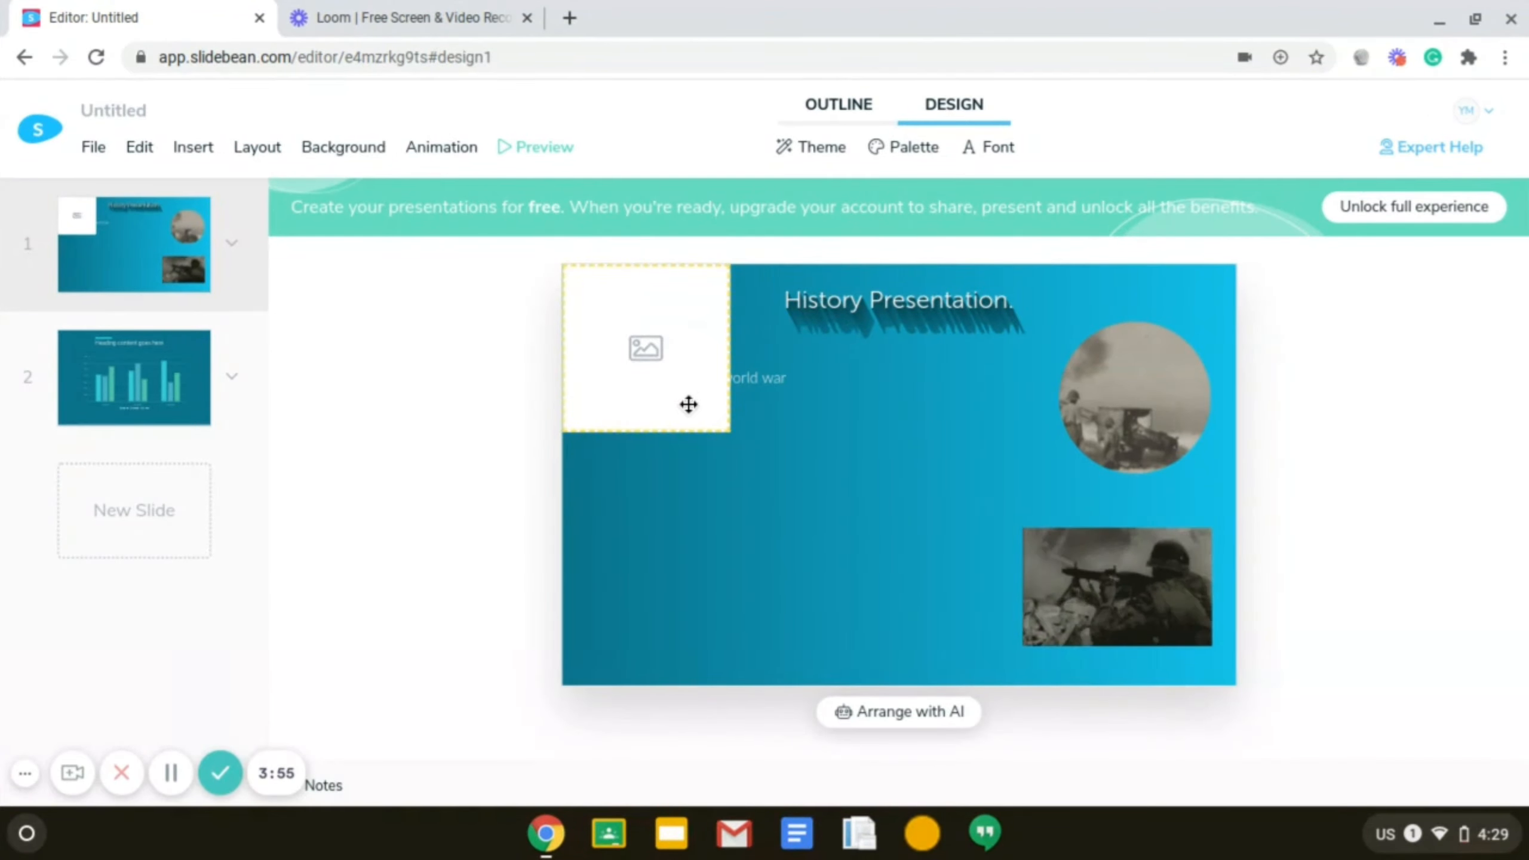
{"action": "left_click", "coordinate": [649, 362]}
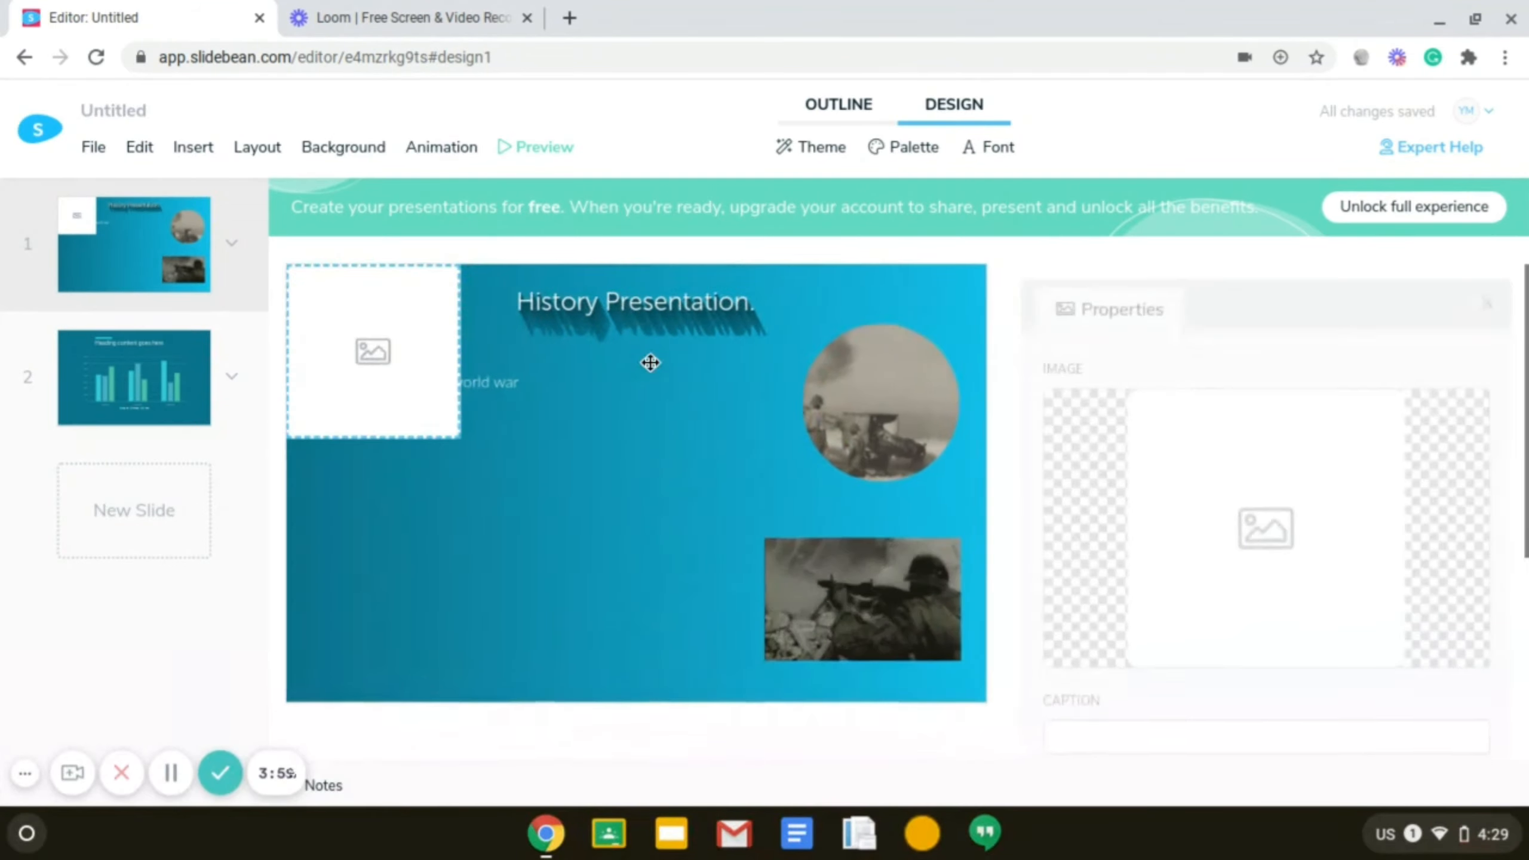
{"action": "left_click", "coordinate": [1182, 462]}
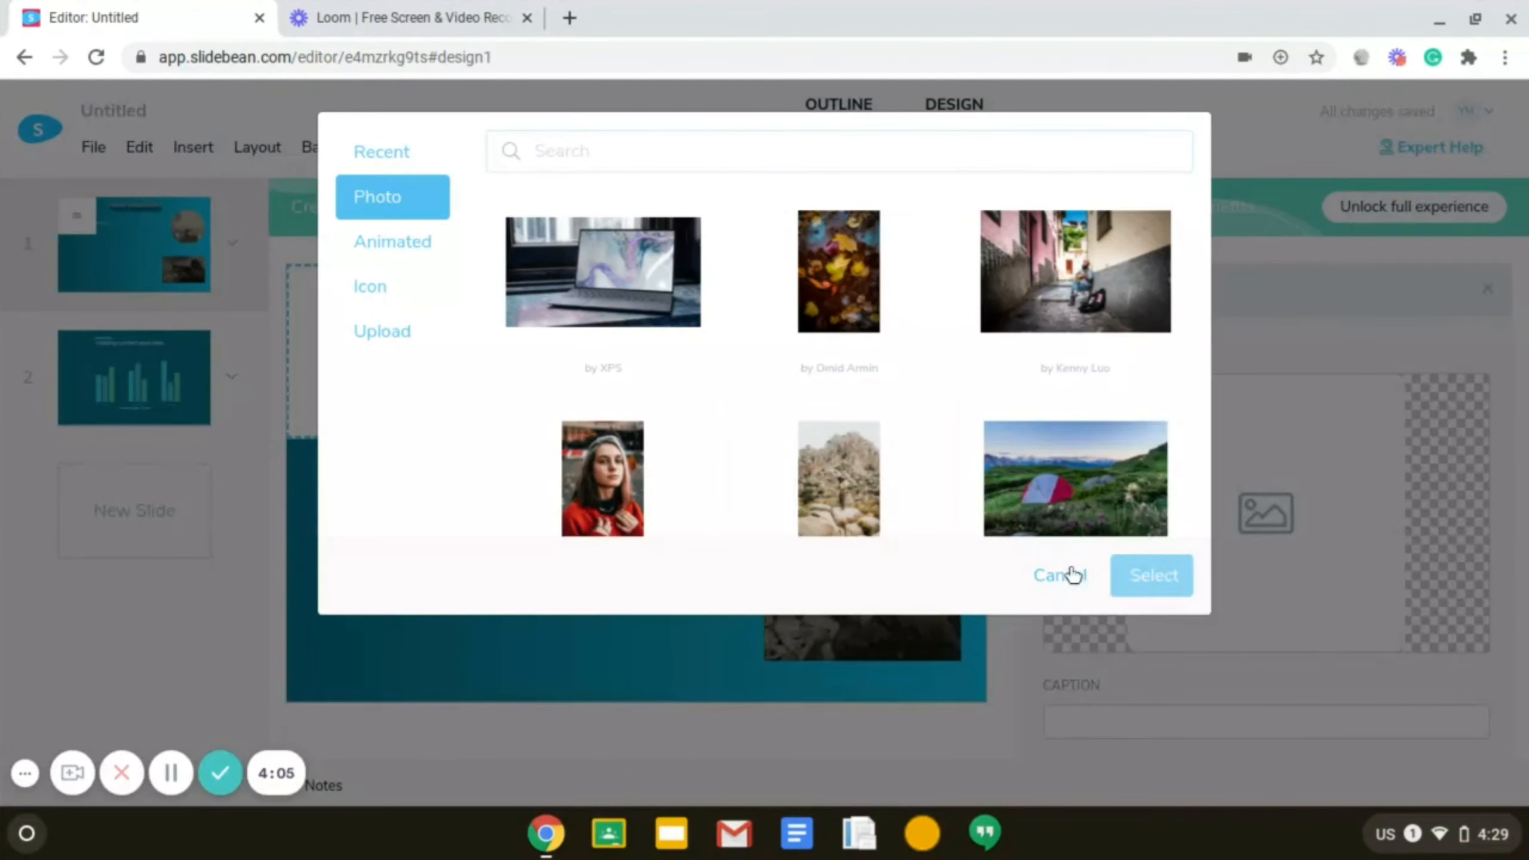
{"action": "left_click", "coordinate": [1059, 575]}
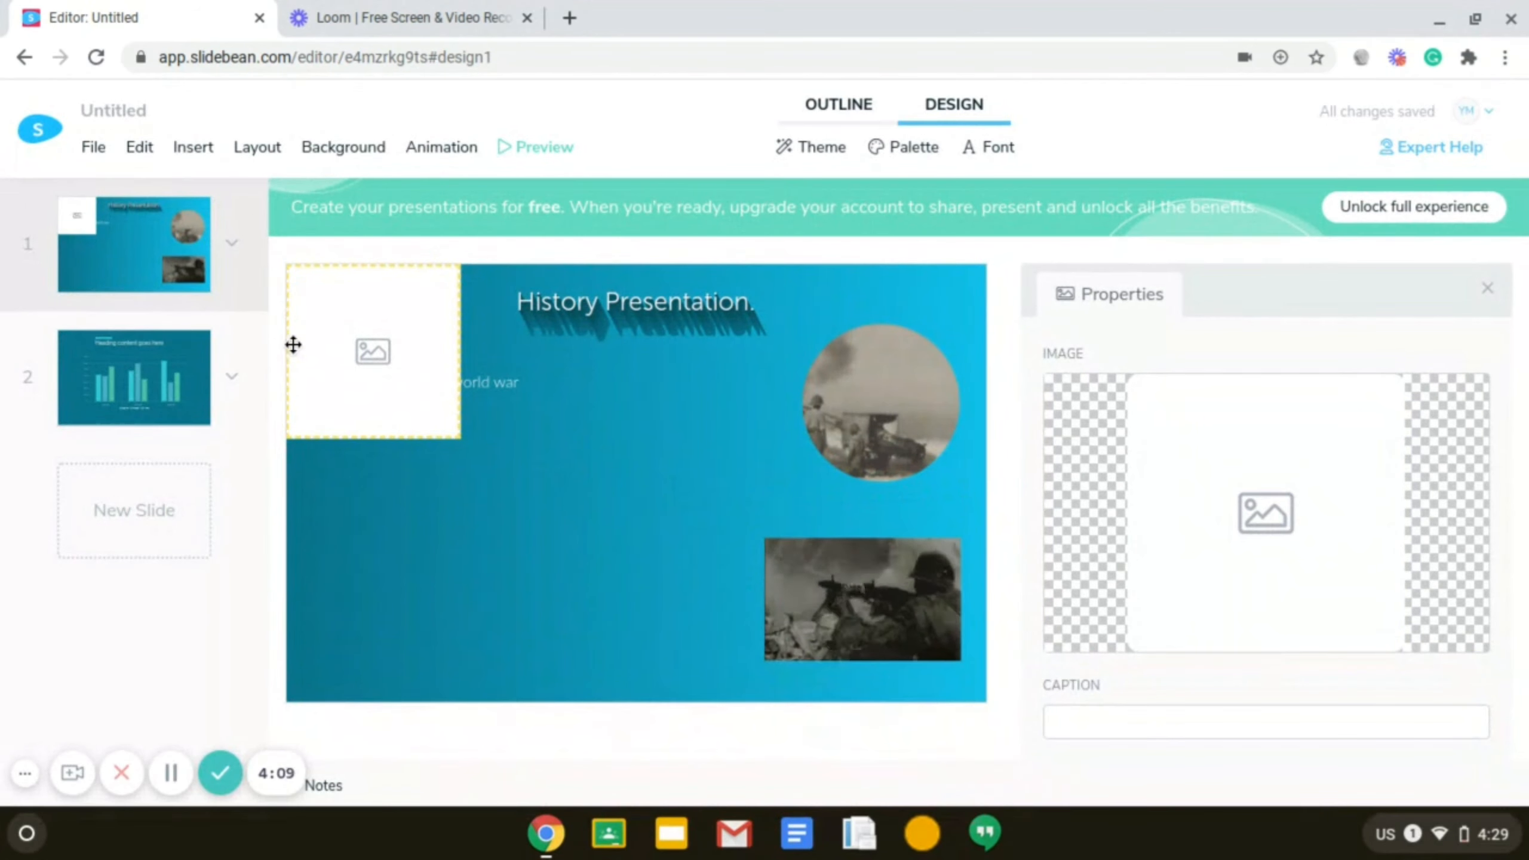
Step: Move the empty image placeholder below the "This is the second world war" text and close its properties
{"action": "left_click_drag", "start_coordinate": [338, 380], "coordinate": [396, 532]}
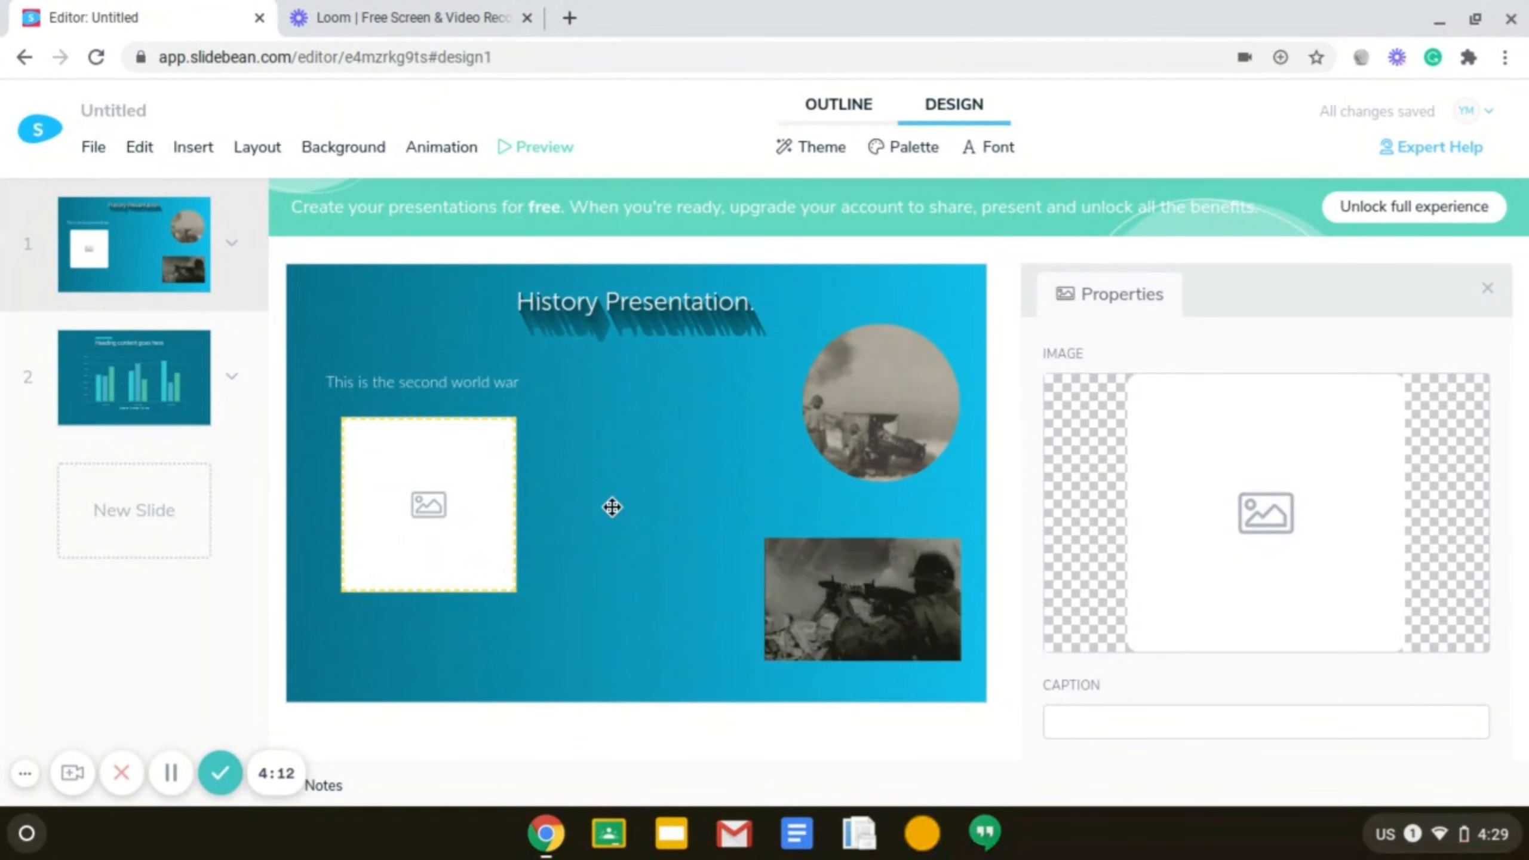
{"action": "left_click", "coordinate": [1487, 289]}
{"action": "left_click", "coordinate": [1103, 580]}
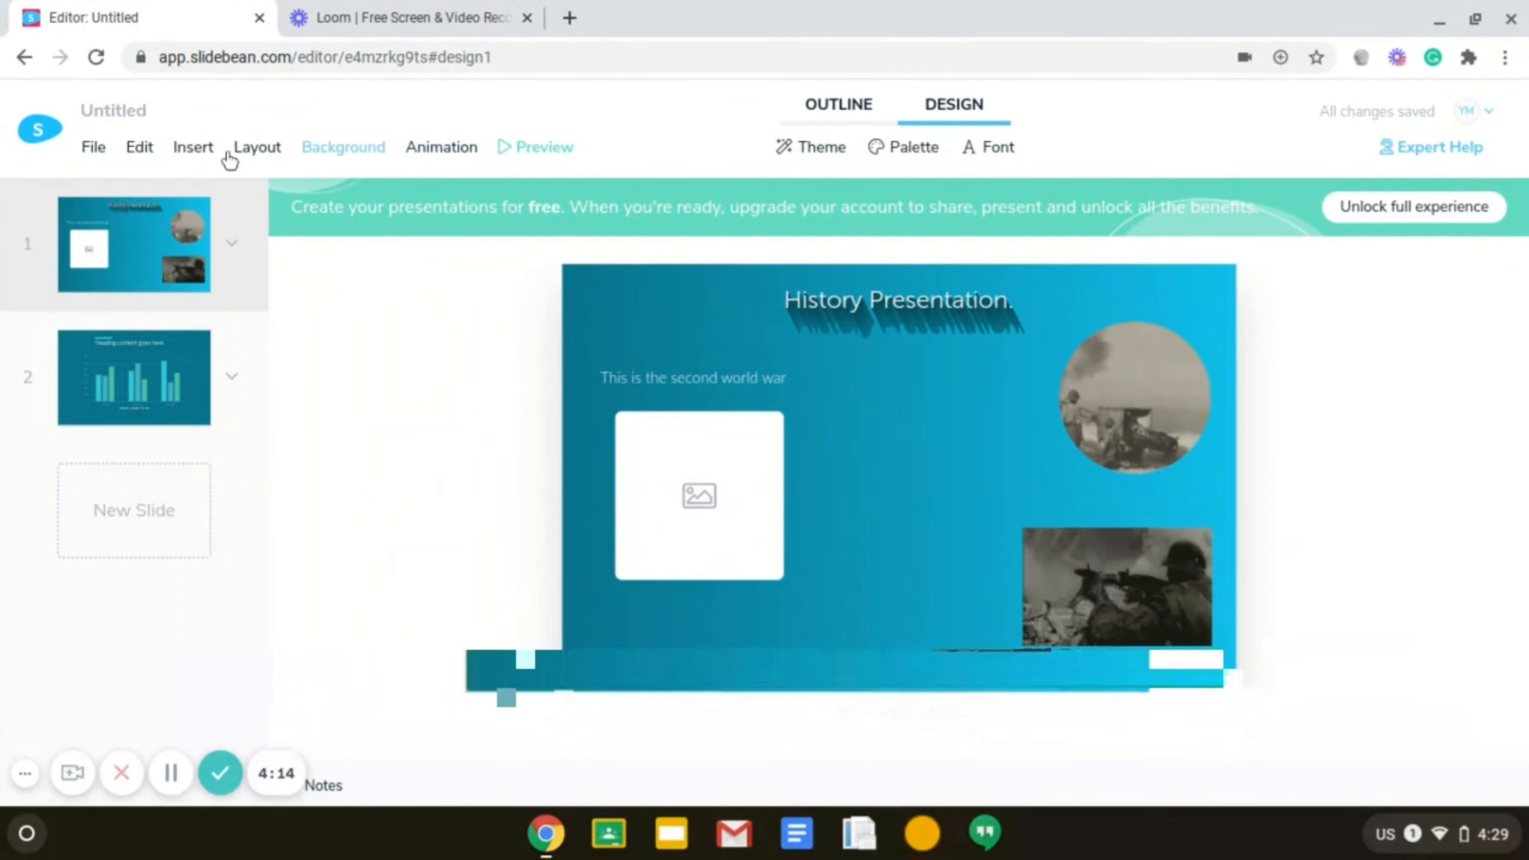
Step: Delete the empty image placeholder from the first slide
{"action": "left_click", "coordinate": [196, 148]}
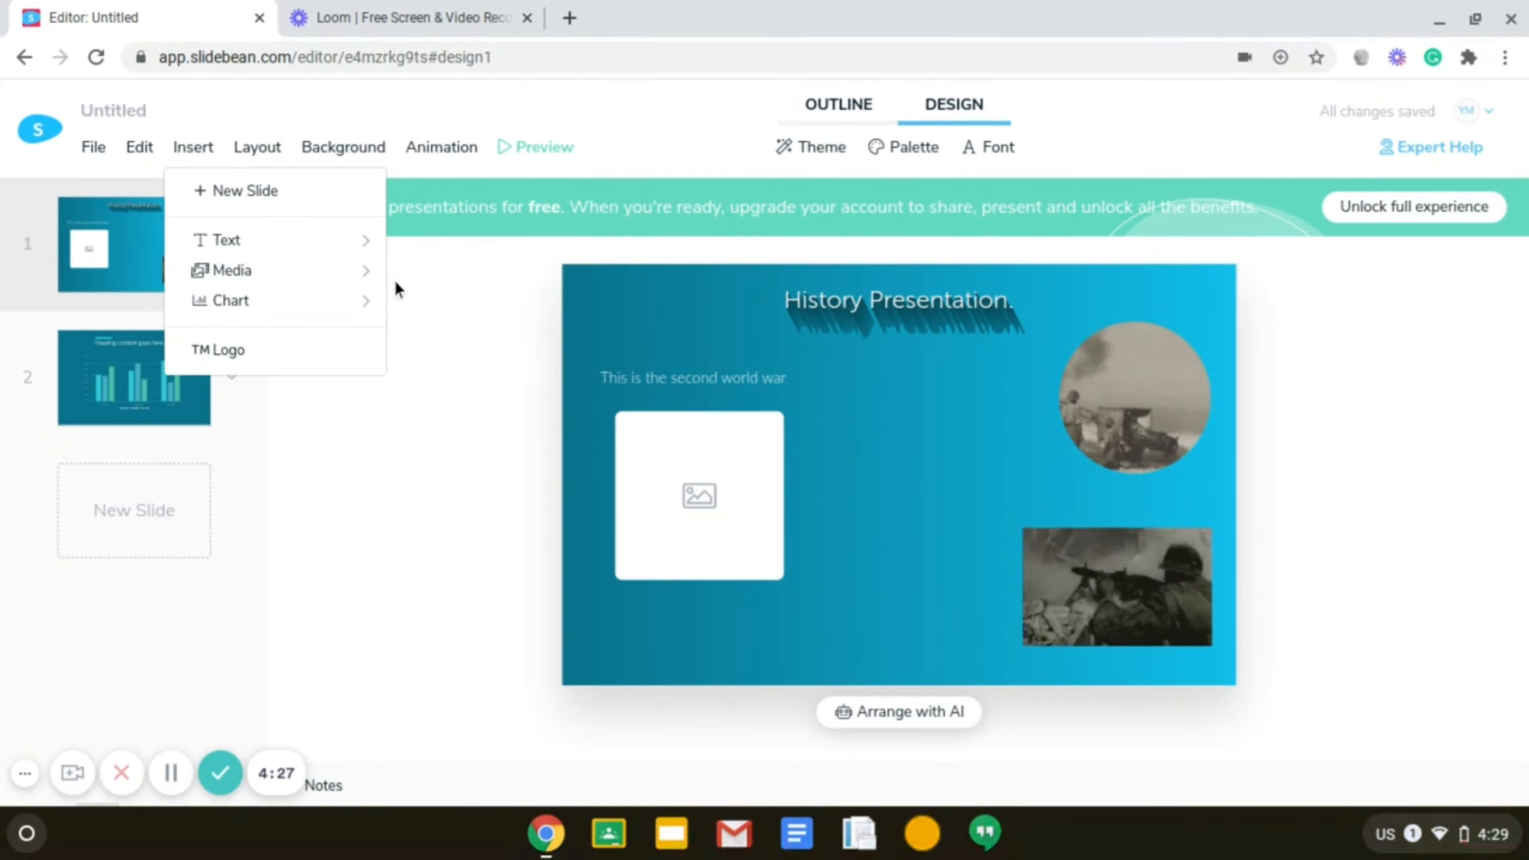
{"action": "left_click", "coordinate": [737, 526]}
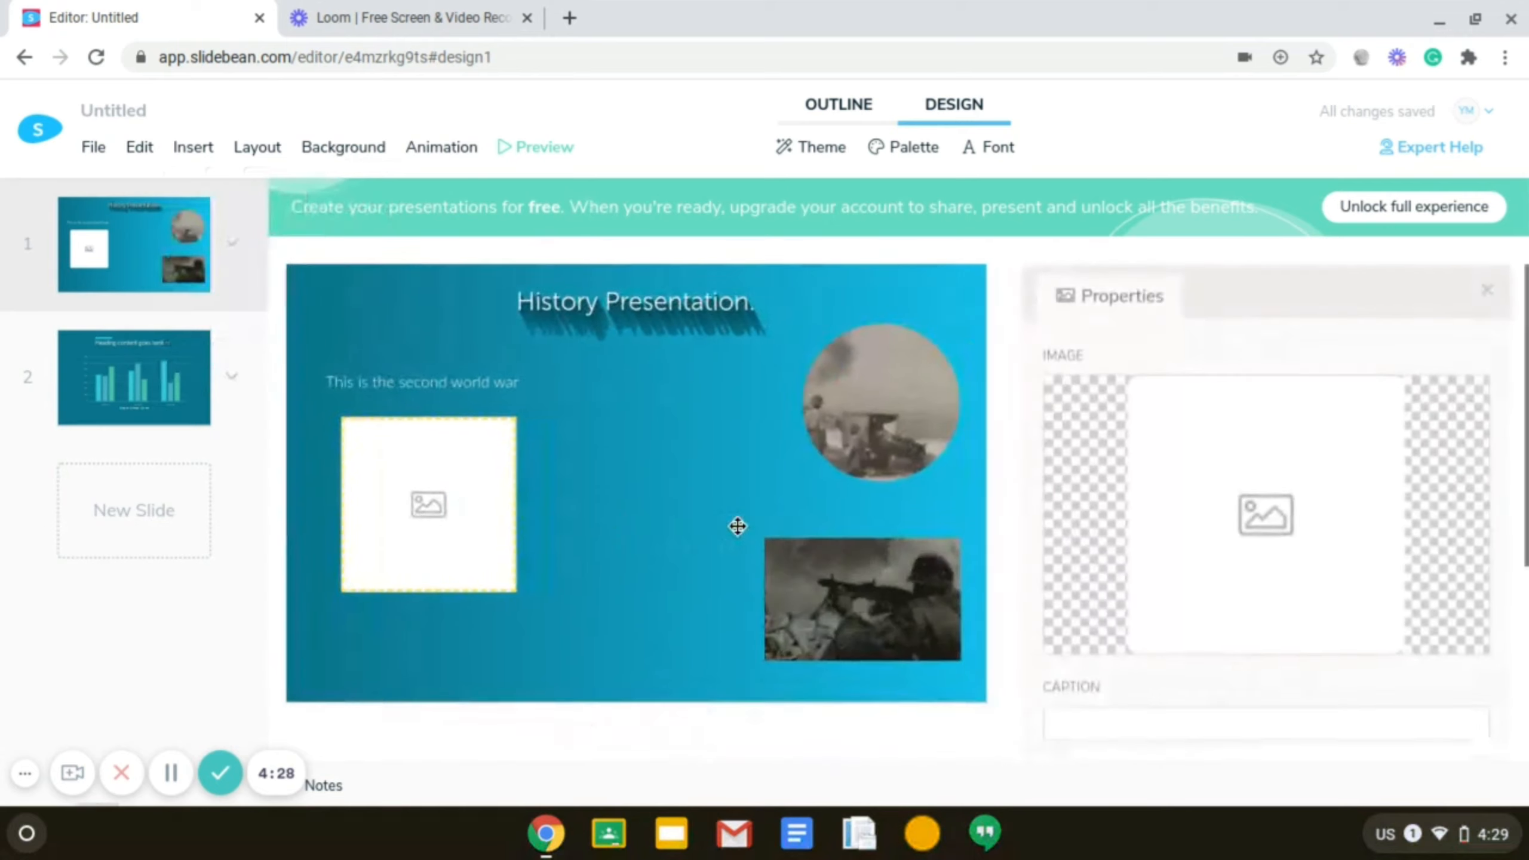
{"action": "right_click", "coordinate": [462, 451]}
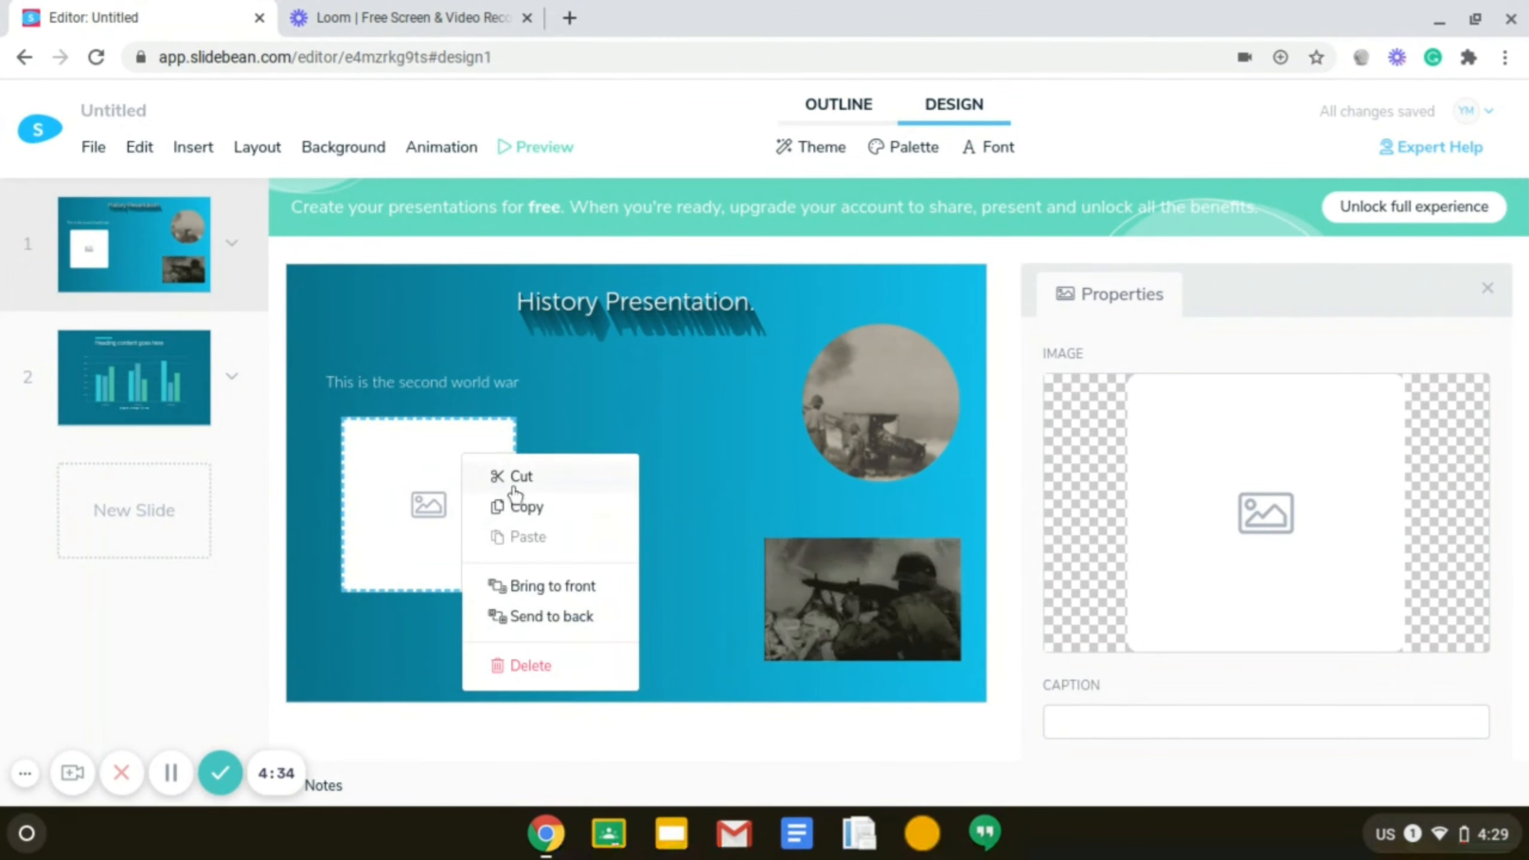
{"action": "left_click", "coordinate": [516, 667]}
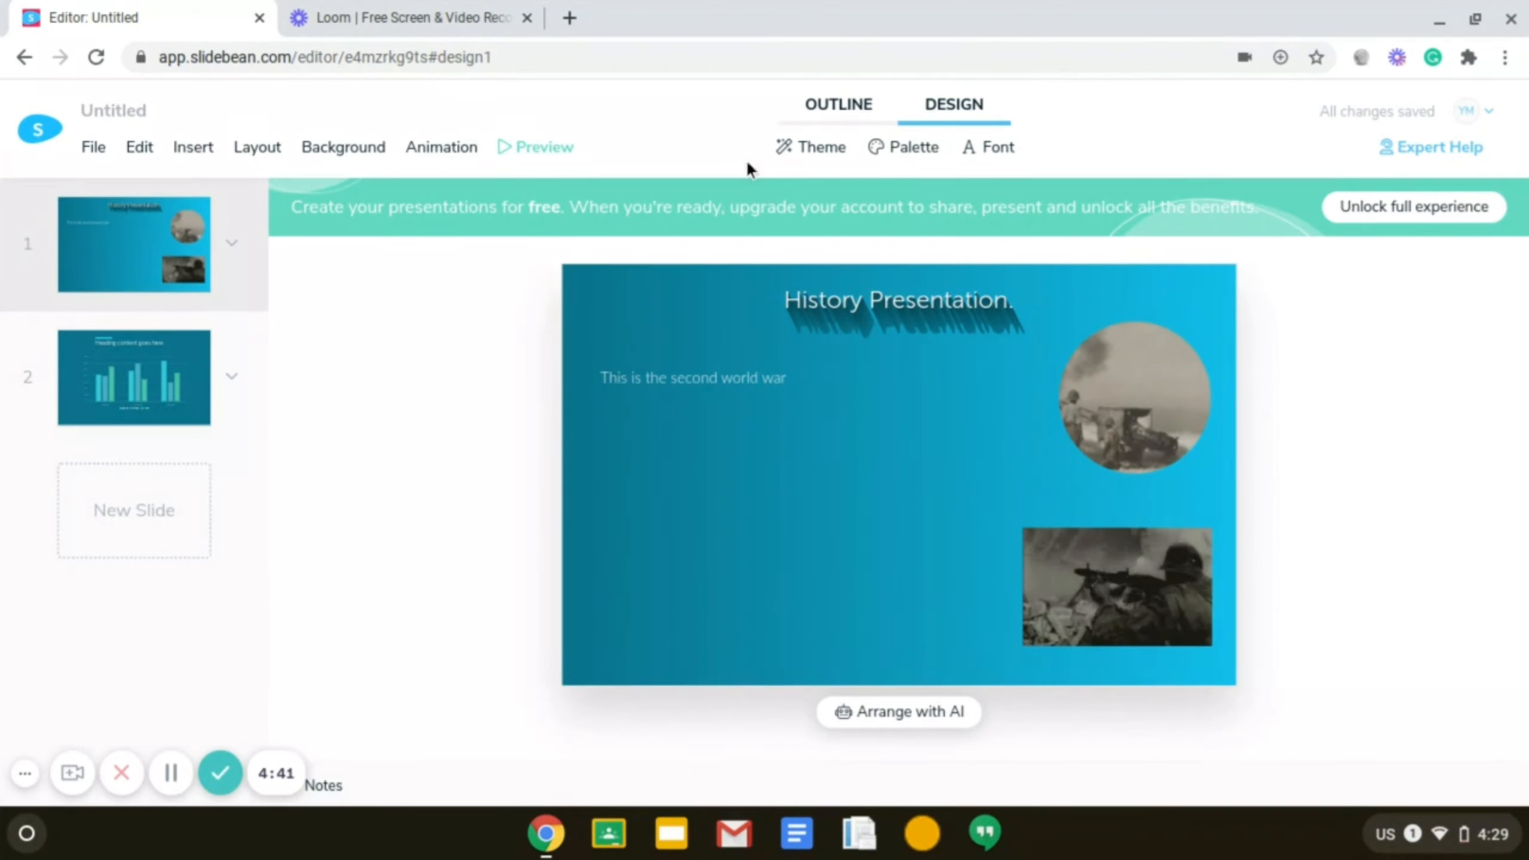
Step: Try the light colour set on the first slide's background and apply the dark colour set
{"action": "left_click", "coordinate": [341, 152]}
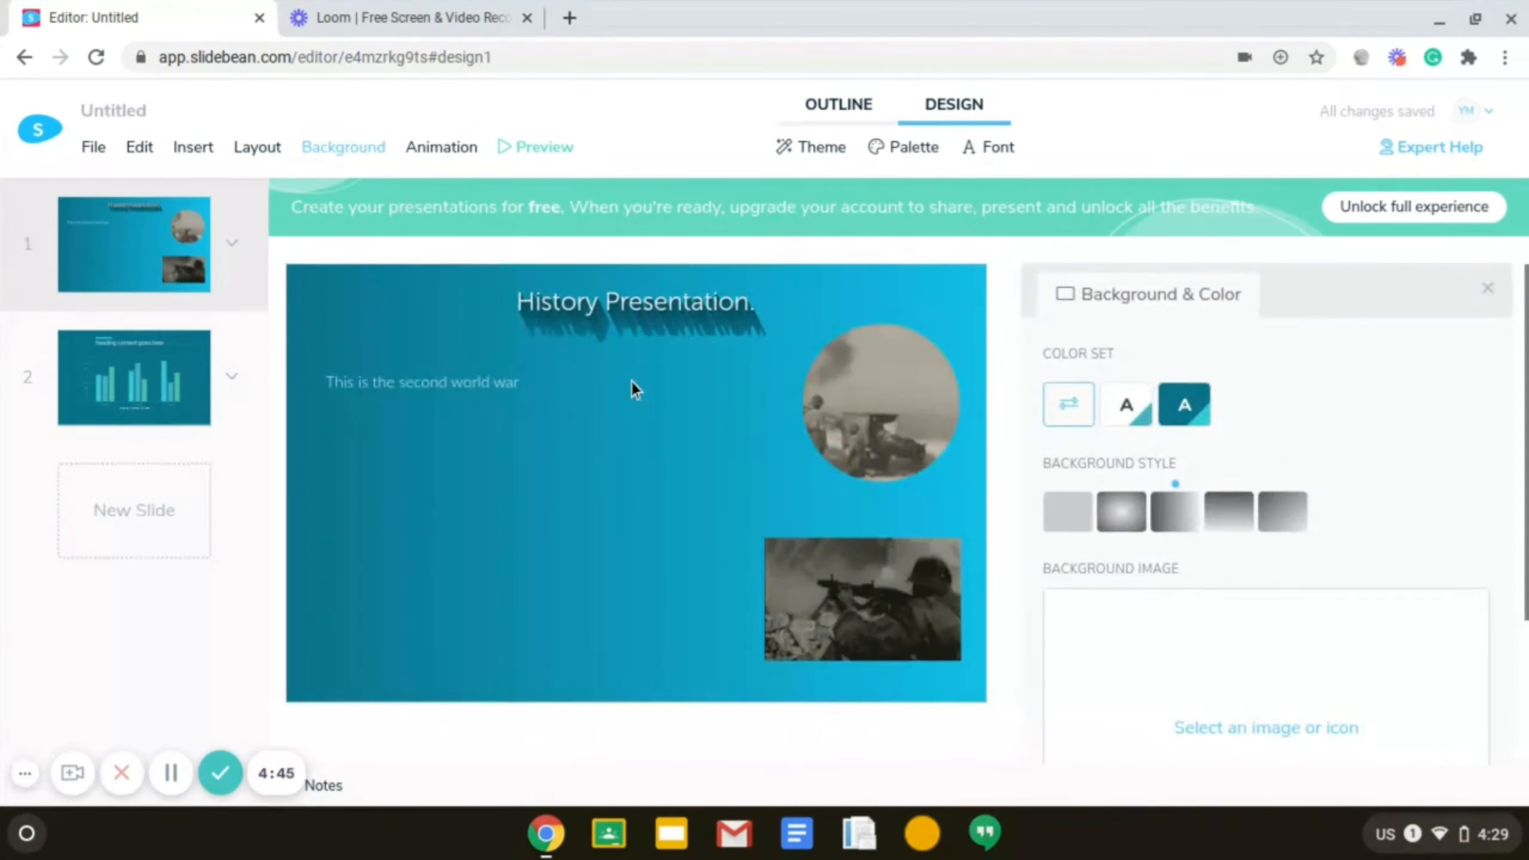
{"action": "left_click", "coordinate": [1119, 407]}
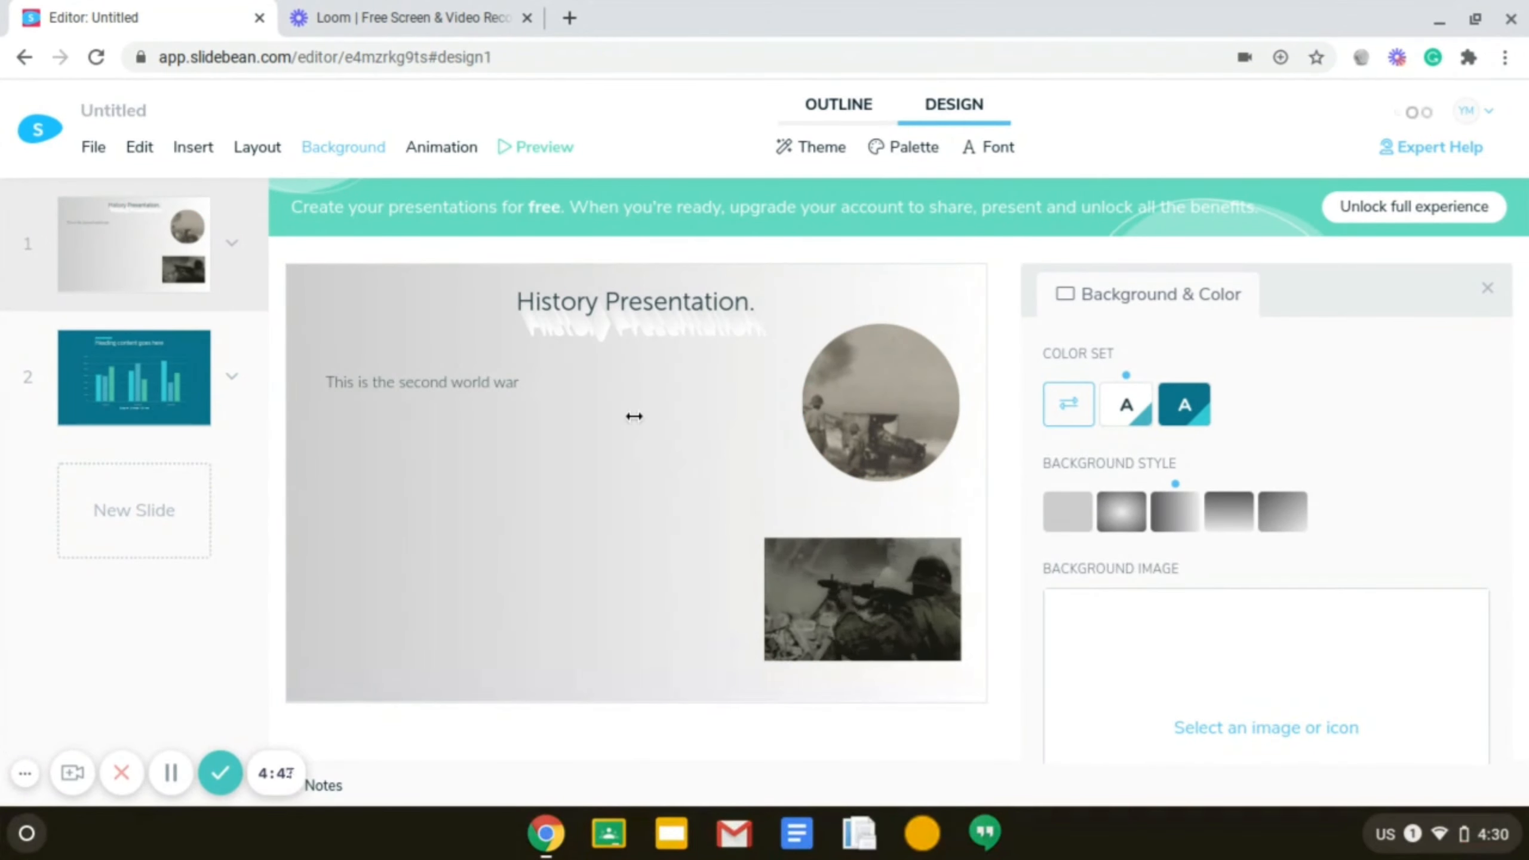
{"action": "left_click", "coordinate": [1168, 406]}
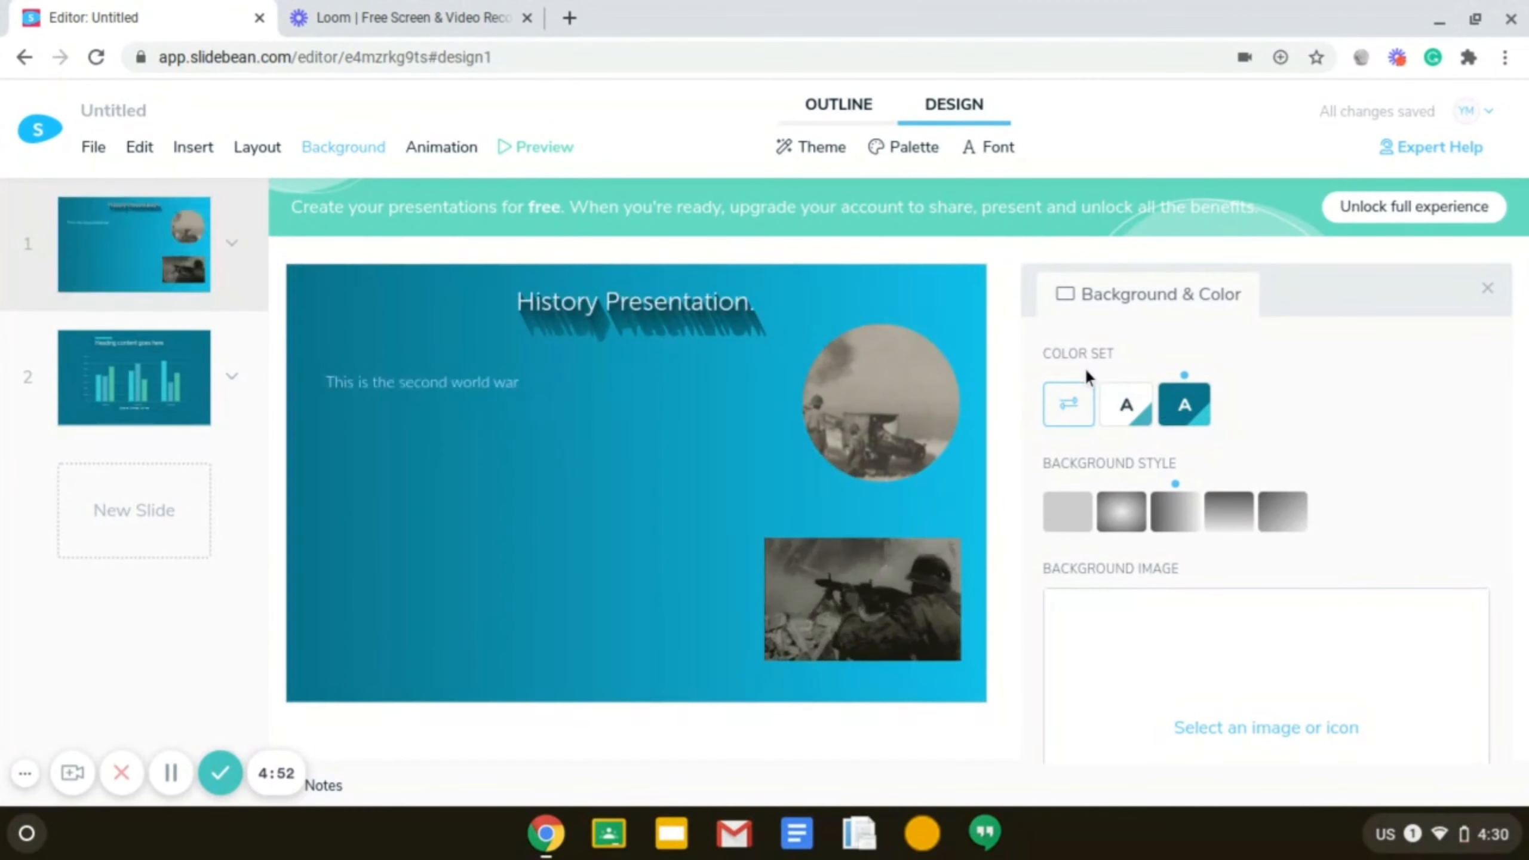
Step: Try the solid and Radial background styles on the first slide, restore the horizontal gradient and close the background settings
{"action": "left_click", "coordinate": [1073, 525]}
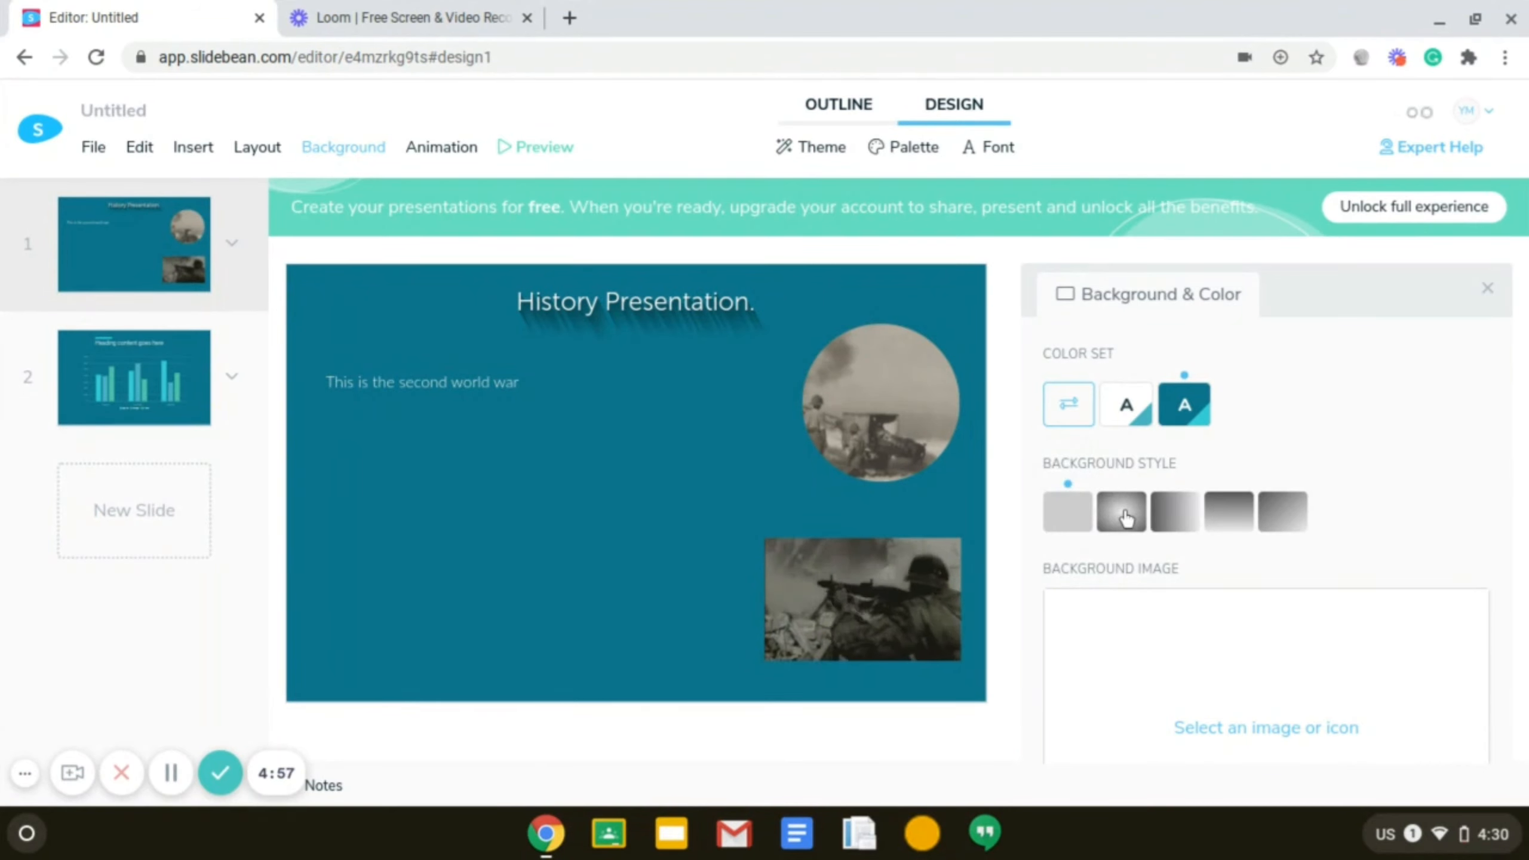
{"action": "left_click", "coordinate": [1123, 513]}
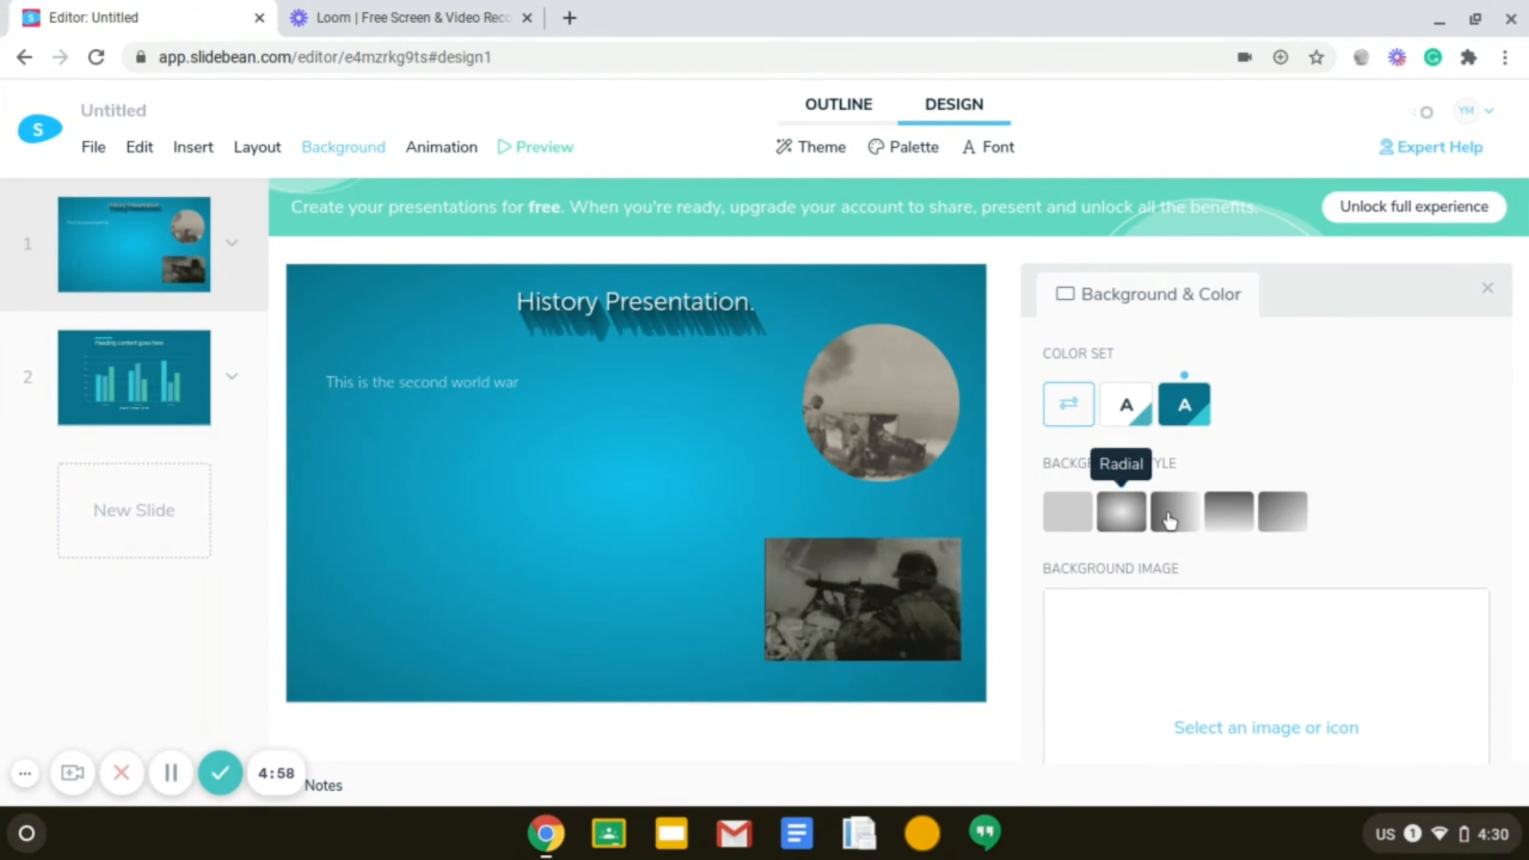
{"action": "left_click", "coordinate": [1169, 521]}
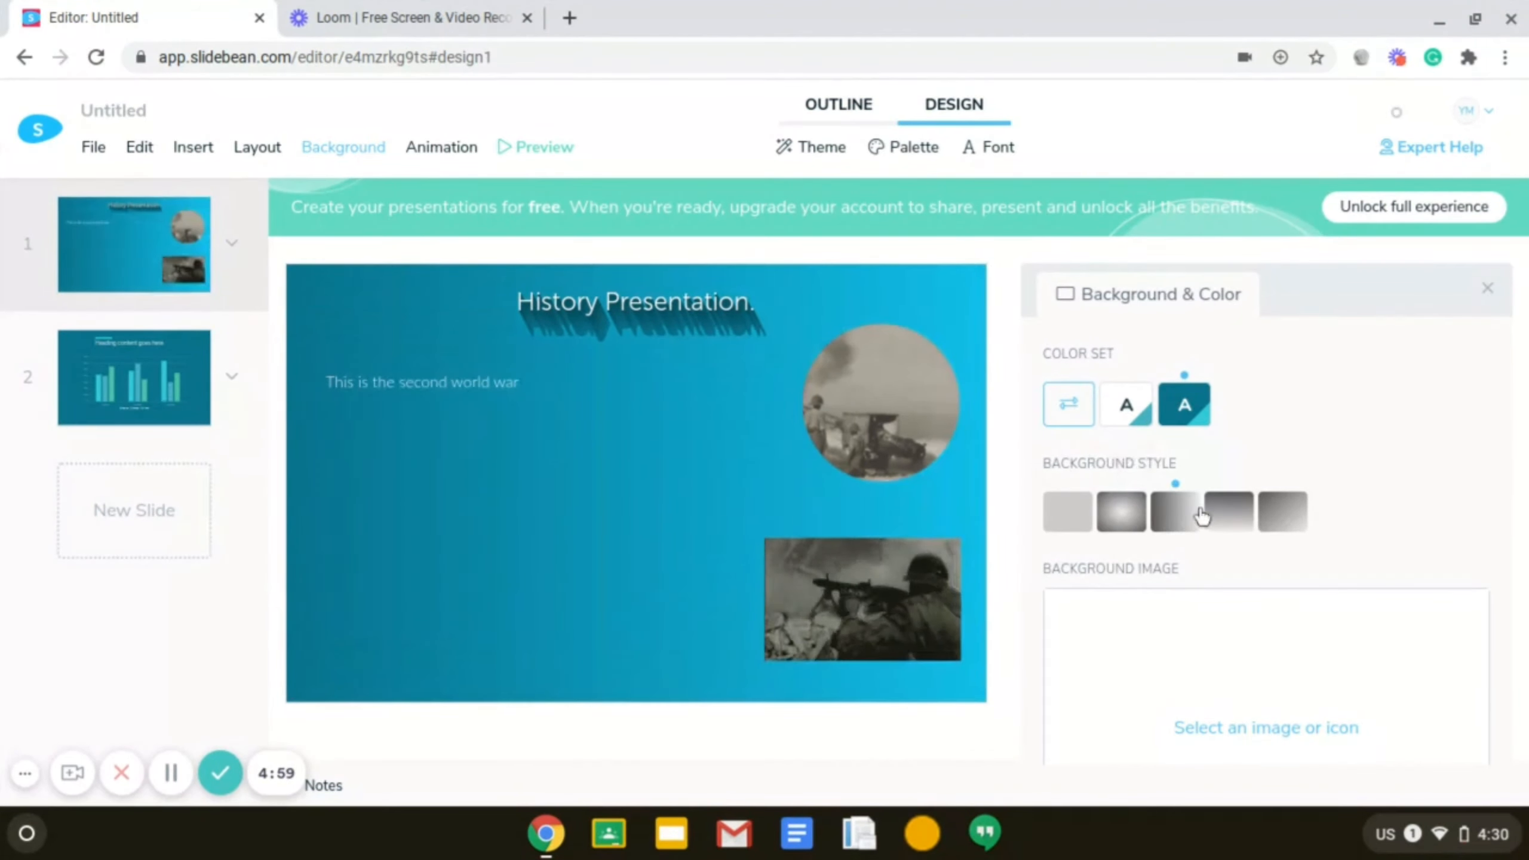
{"action": "left_click", "coordinate": [1485, 291]}
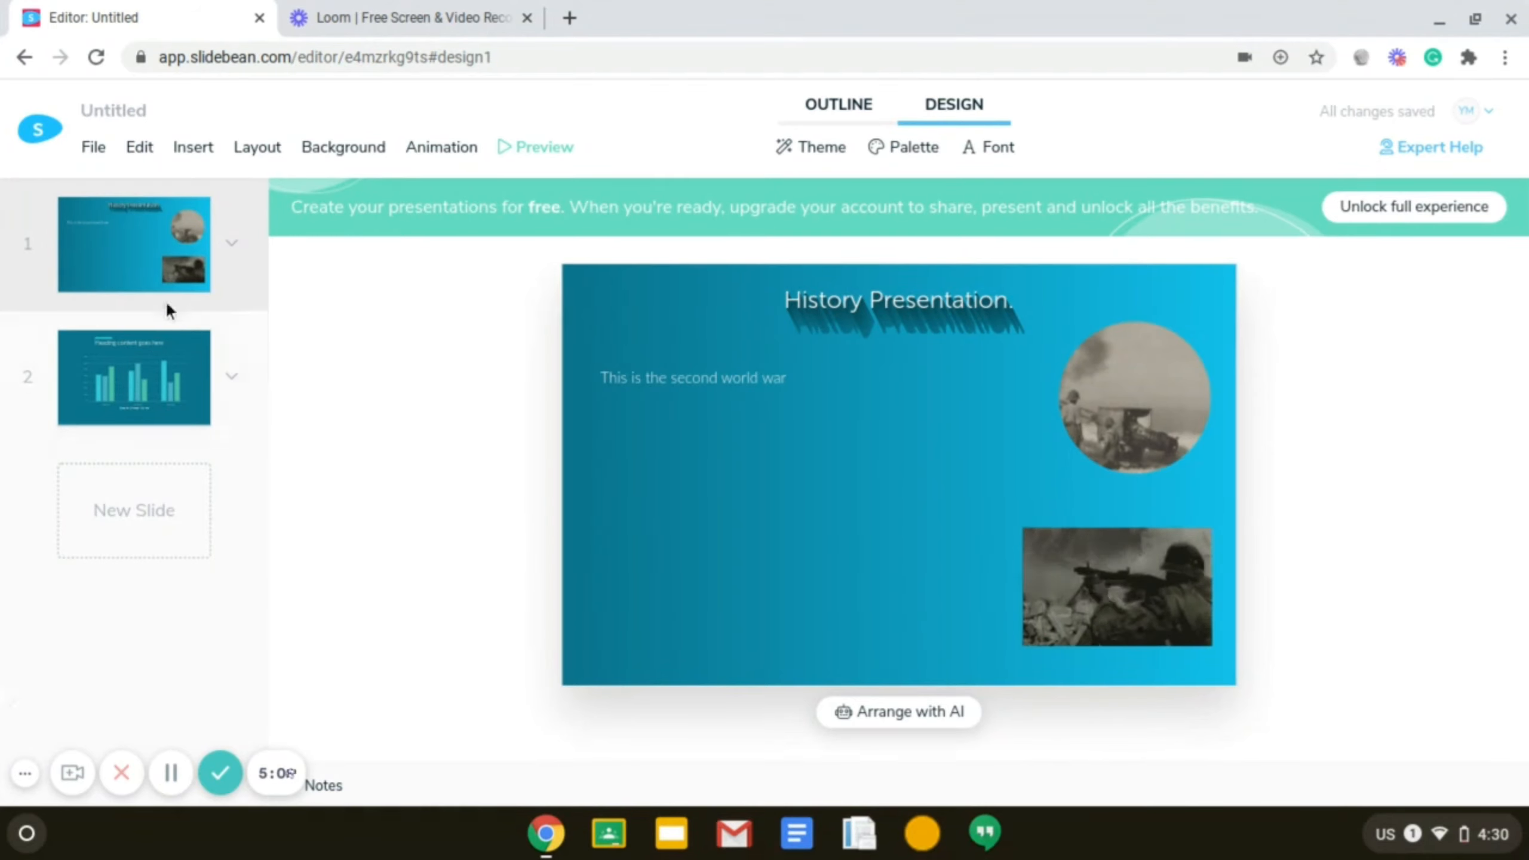
Step: Add a new slide with the Bar chart layout after the second slide
{"action": "left_click", "coordinate": [184, 378]}
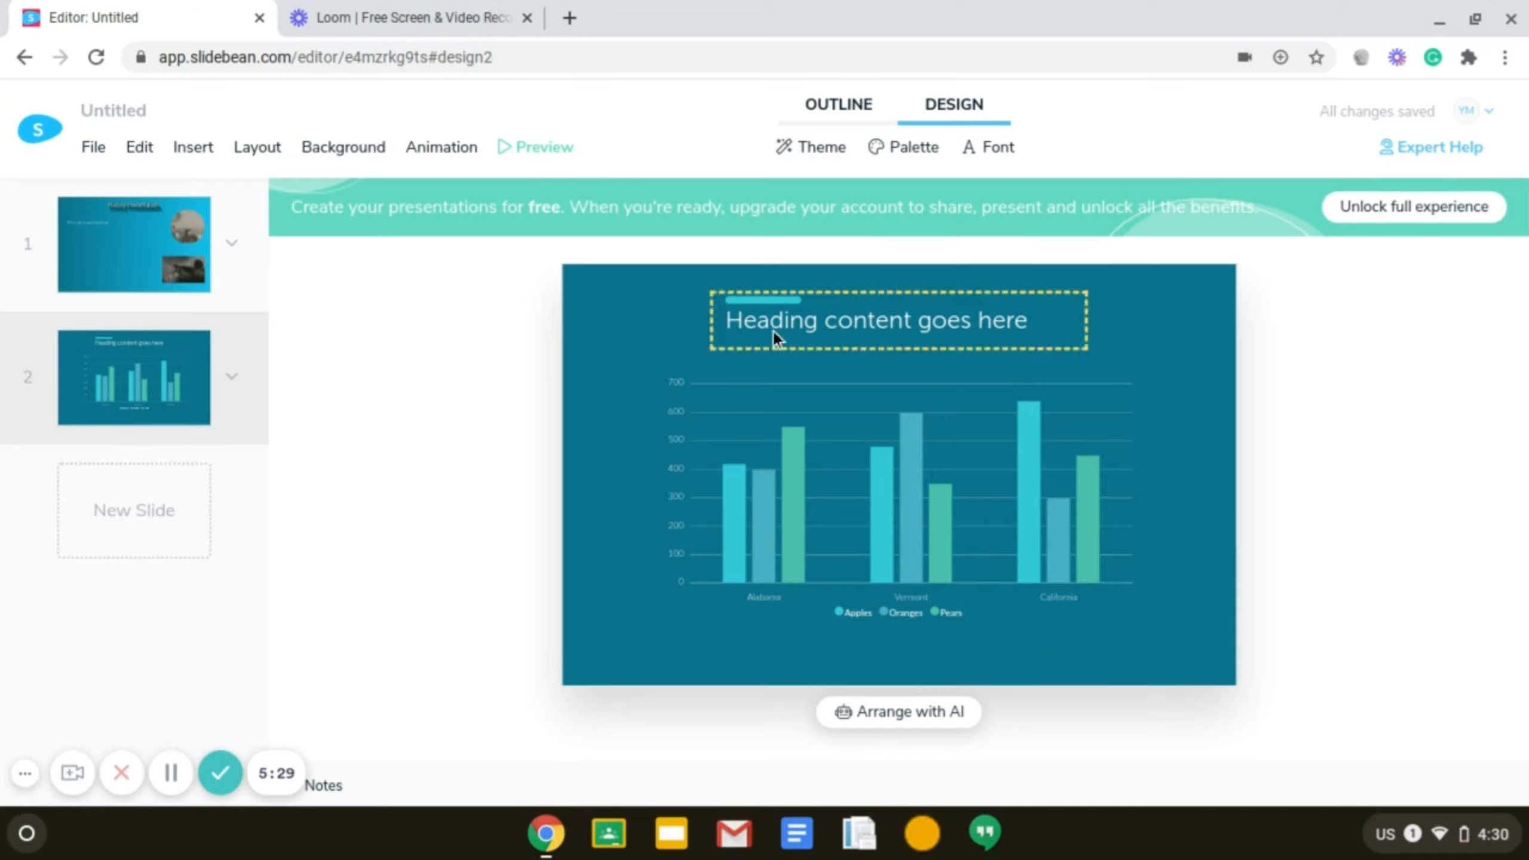
{"action": "left_click", "coordinate": [196, 164]}
{"action": "mouse_move", "coordinate": [331, 269]}
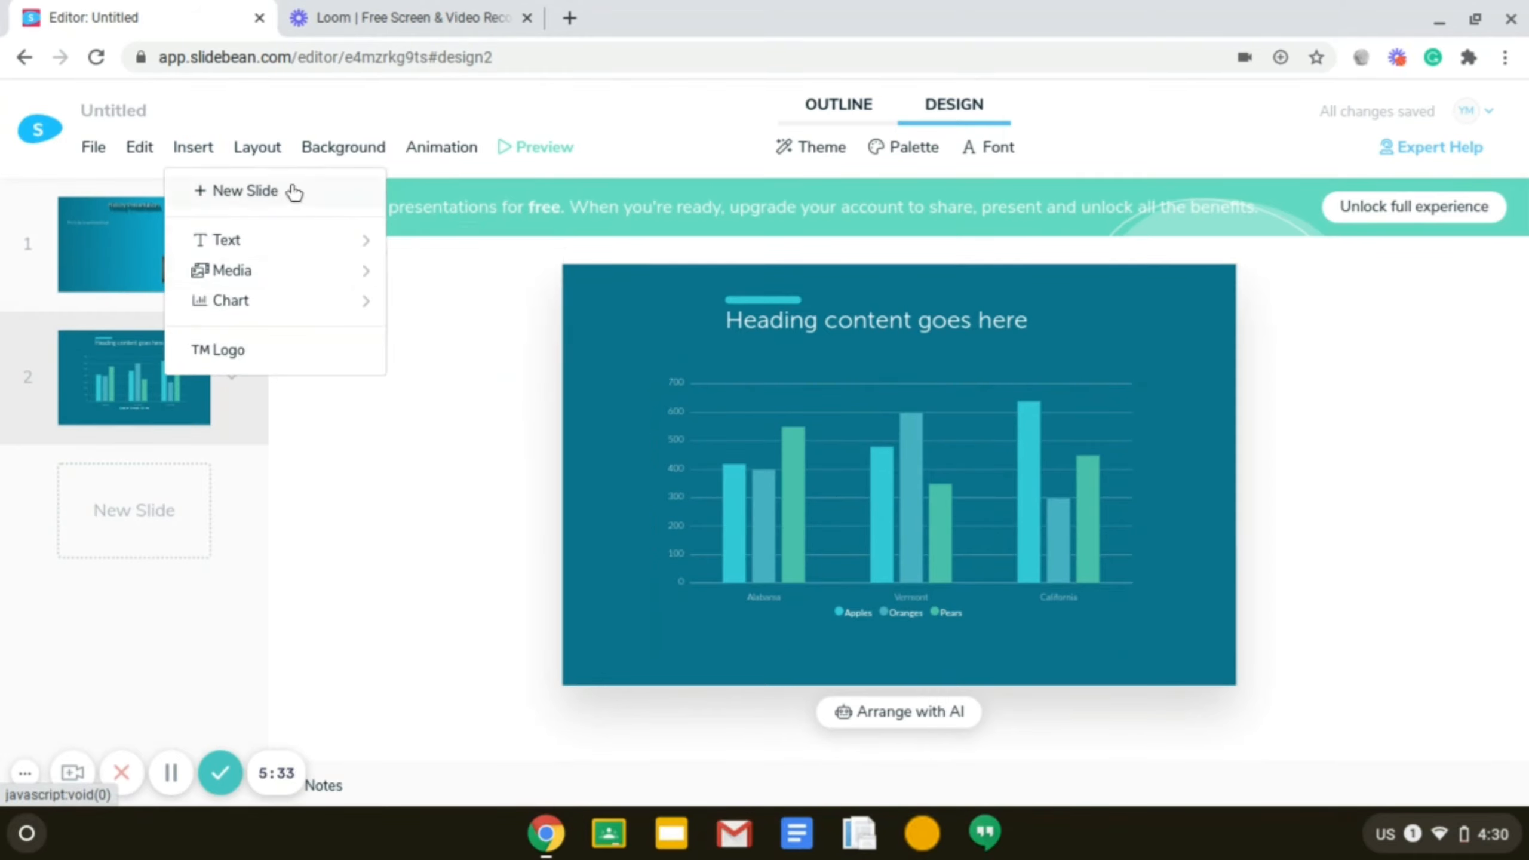
{"action": "left_click", "coordinate": [294, 191]}
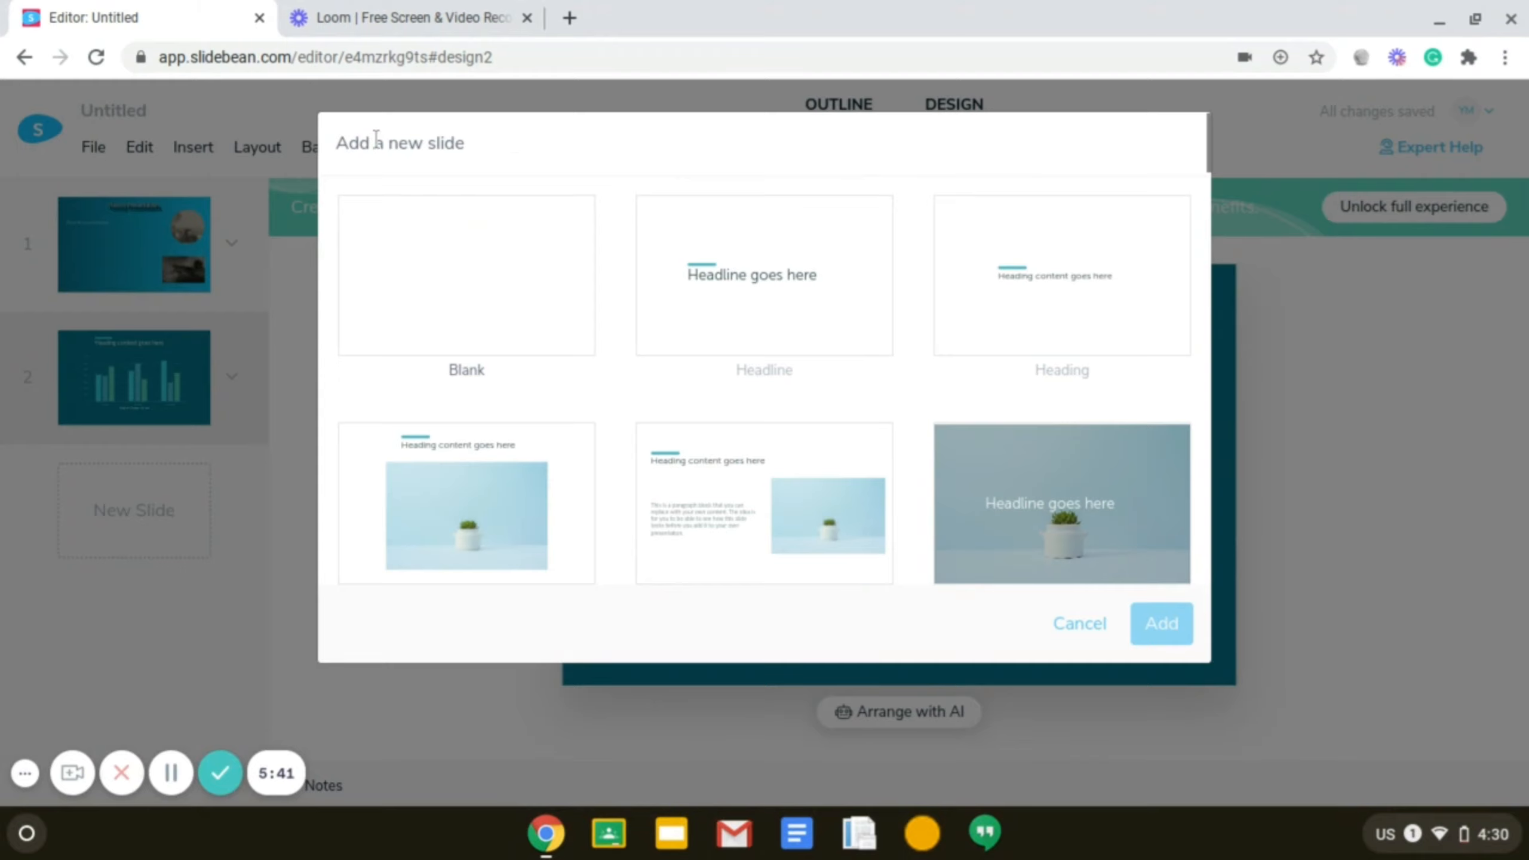
{"action": "scroll", "coordinate": [576, 236], "scroll_direction": "down", "scroll_amount": 10}
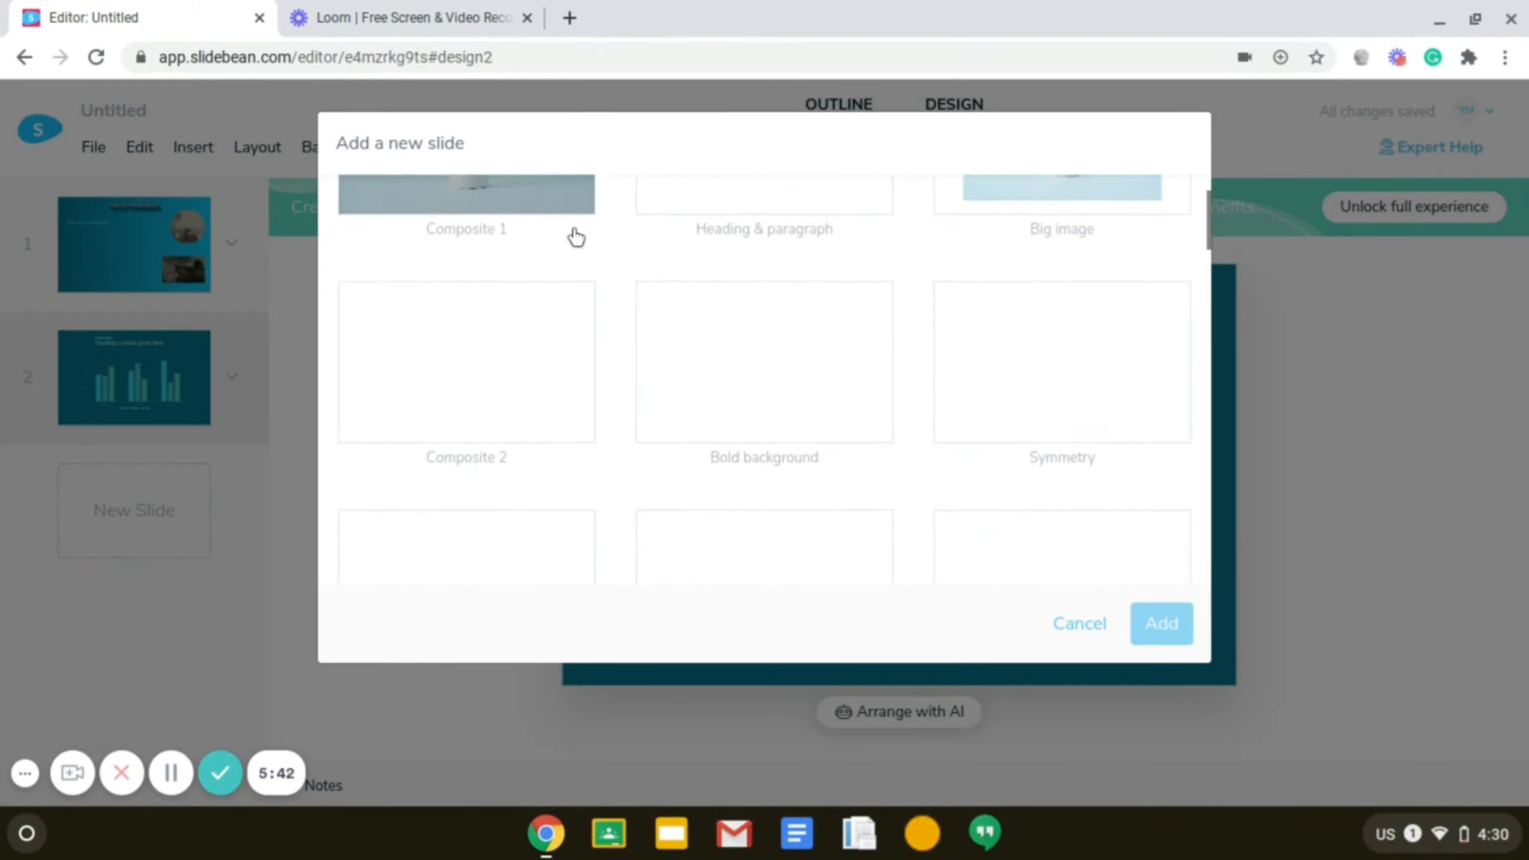
{"action": "scroll", "coordinate": [600, 350], "scroll_direction": "down", "scroll_amount": 9}
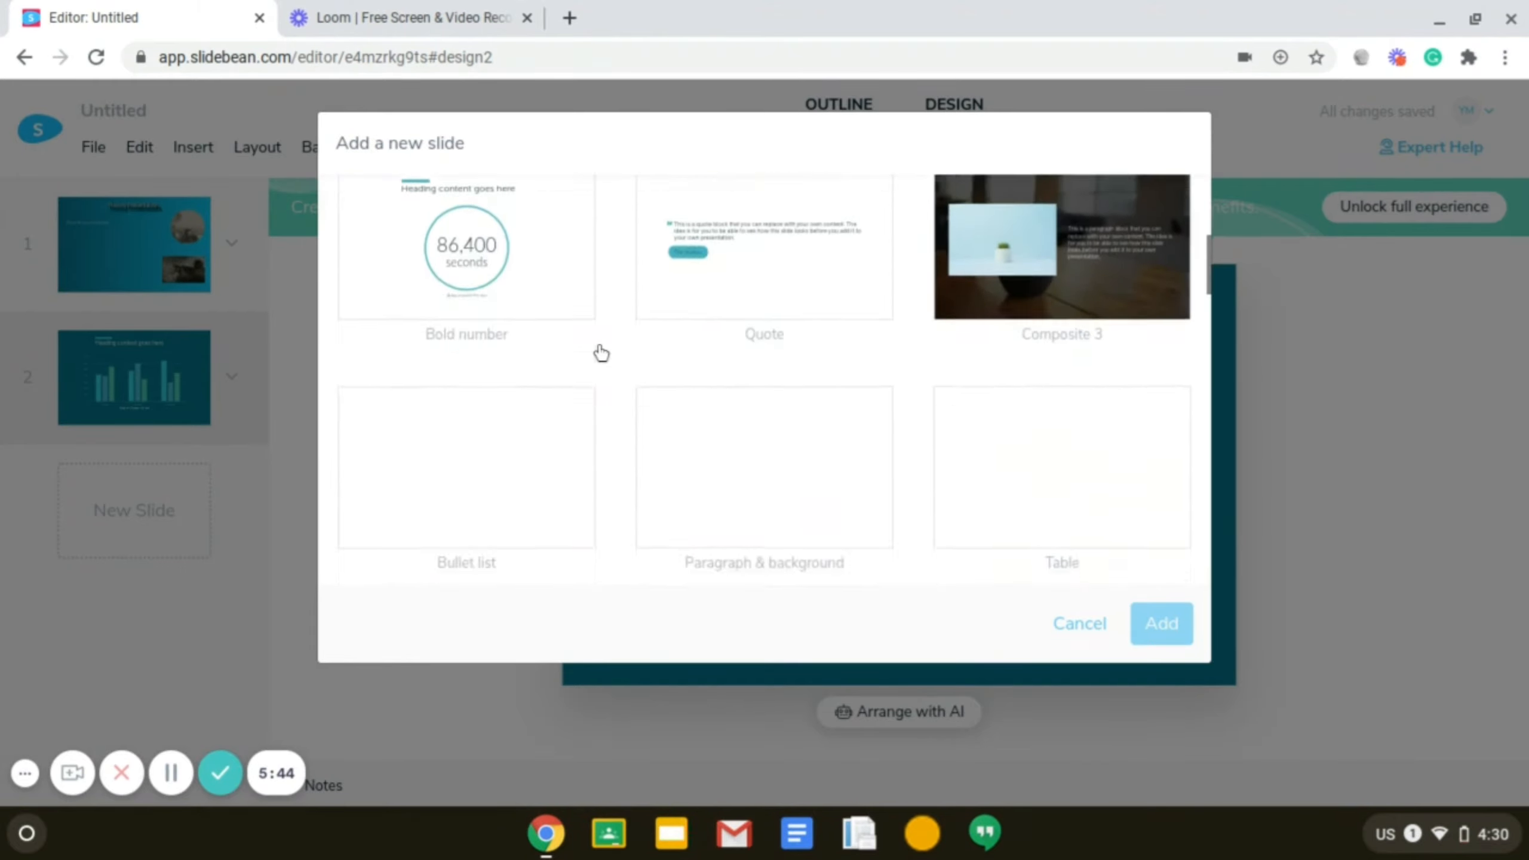
{"action": "scroll", "coordinate": [601, 352], "scroll_direction": "down", "scroll_amount": 5}
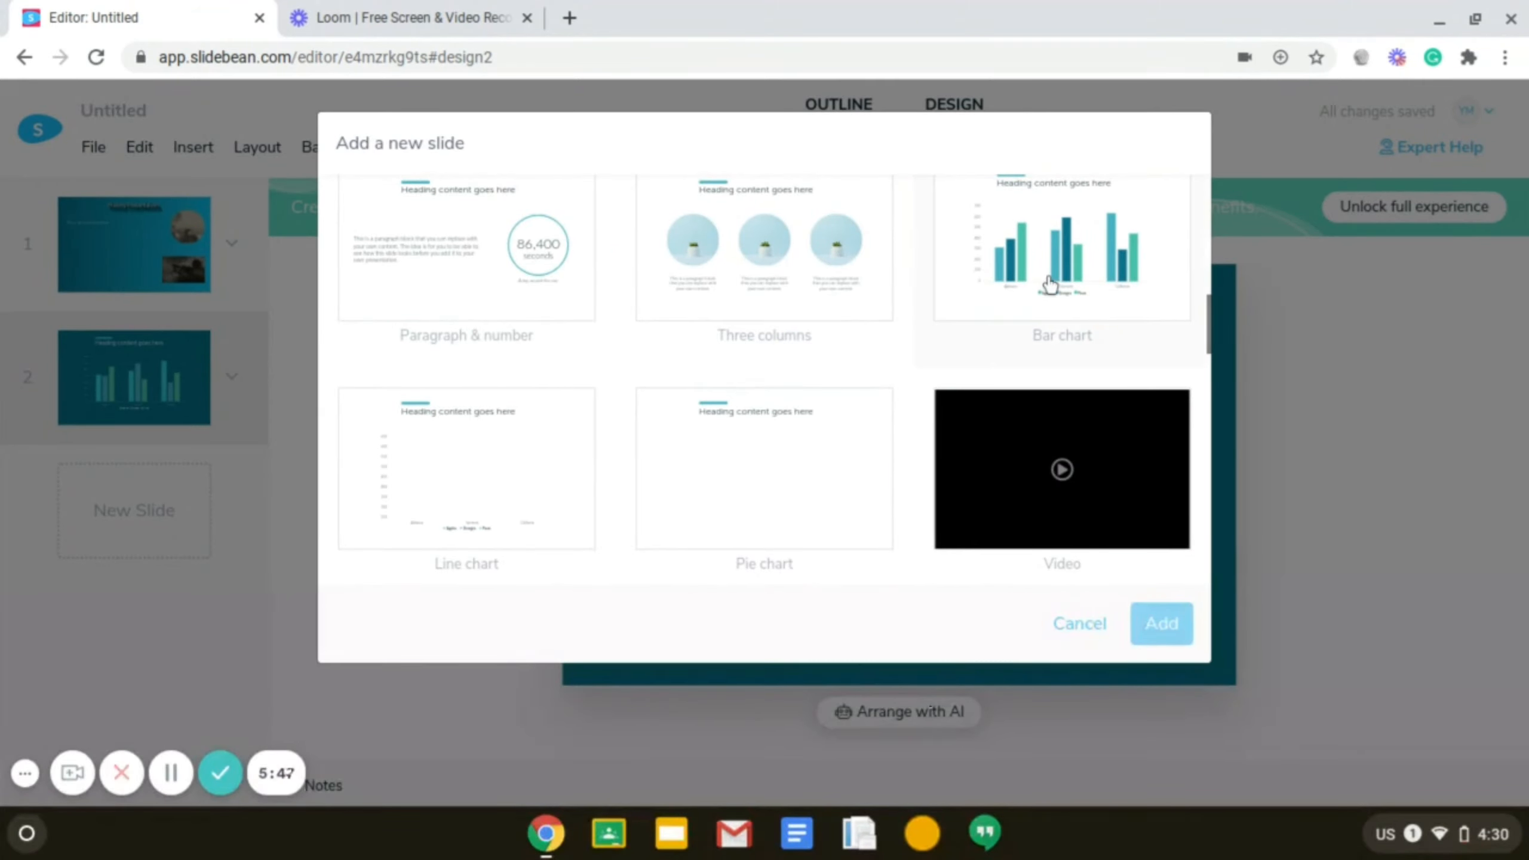
{"action": "double_click", "coordinate": [1052, 292]}
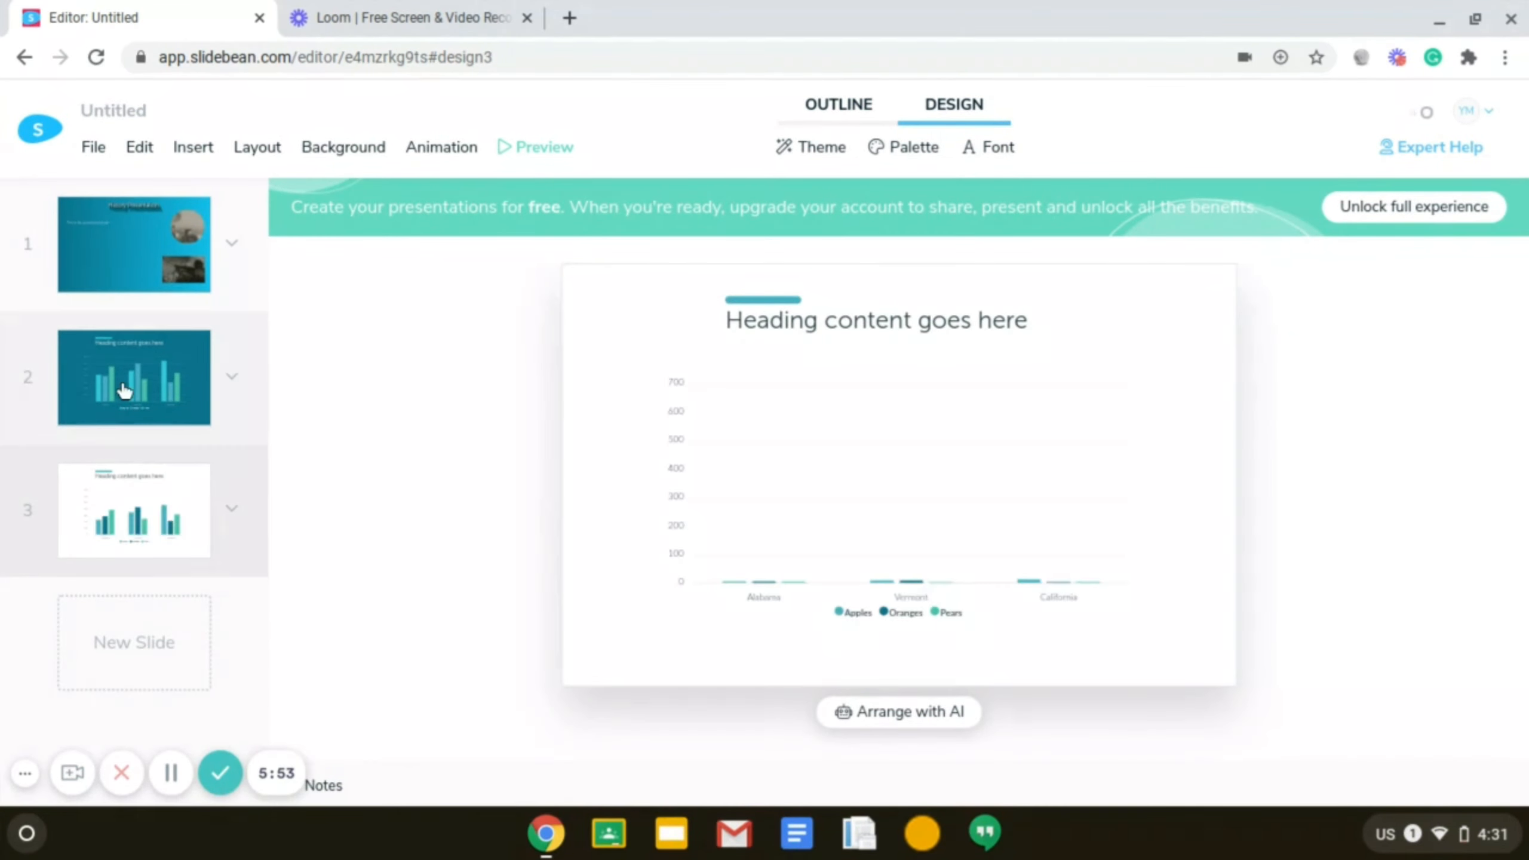
Step: Edit the data of the third slide's bar chart, setting the Apples value for Alabama to 620
{"action": "left_click", "coordinate": [146, 494]}
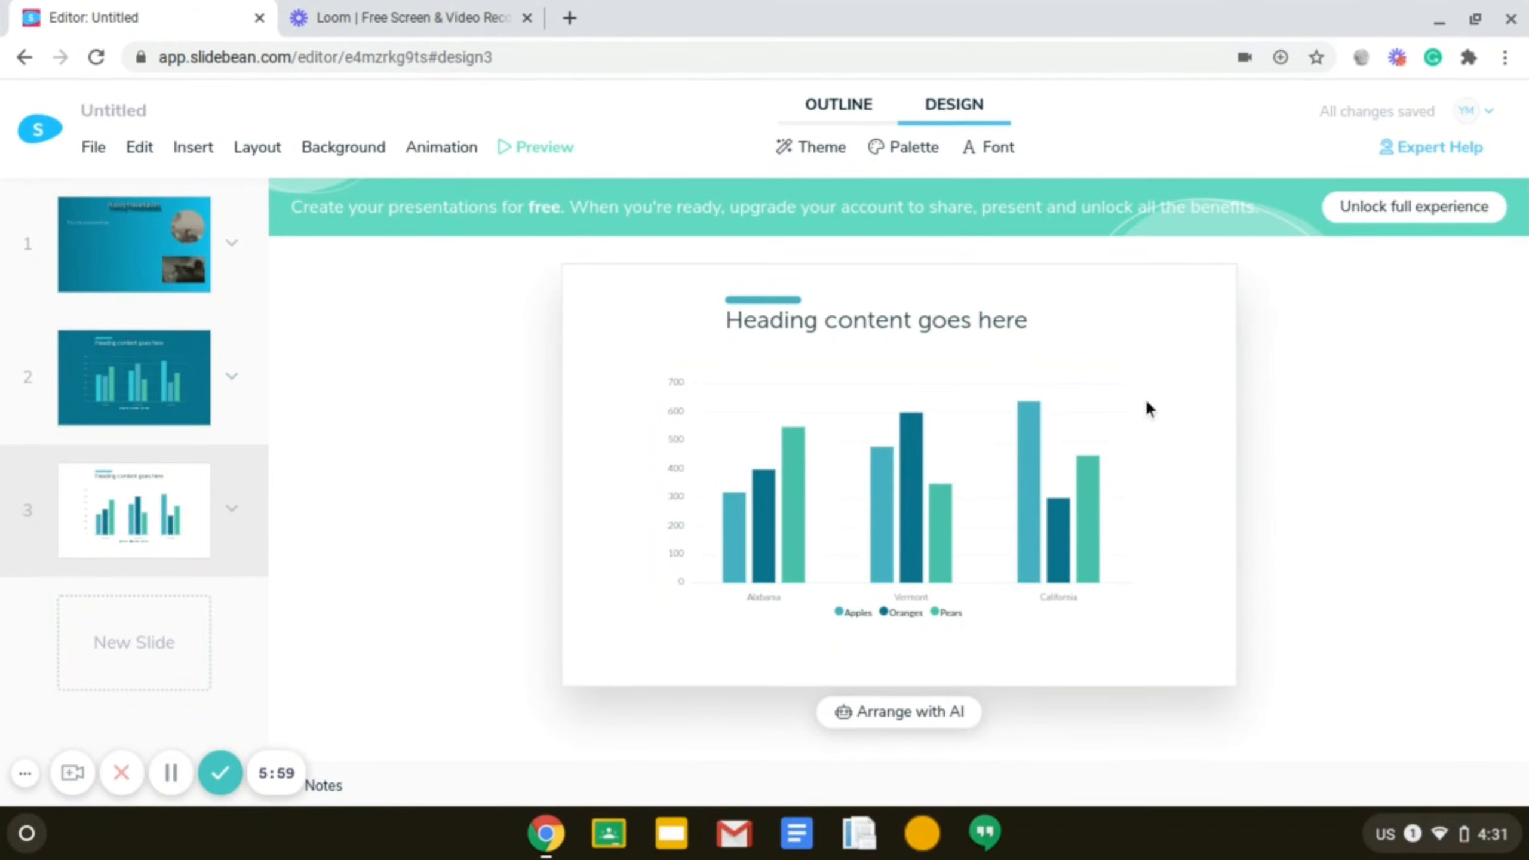
{"action": "left_click", "coordinate": [1120, 403]}
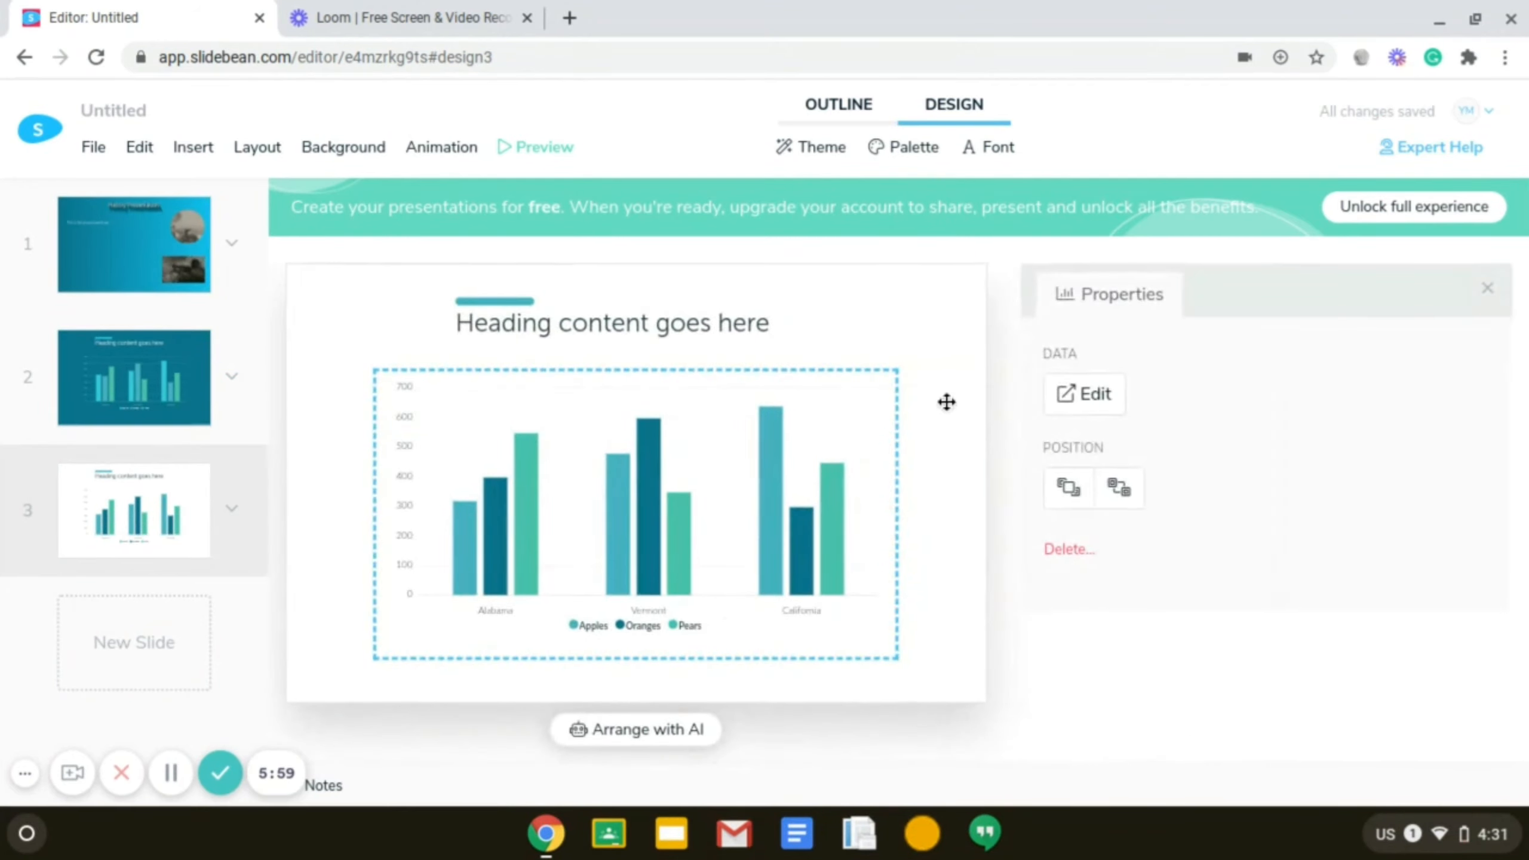
{"action": "left_click", "coordinate": [1065, 393]}
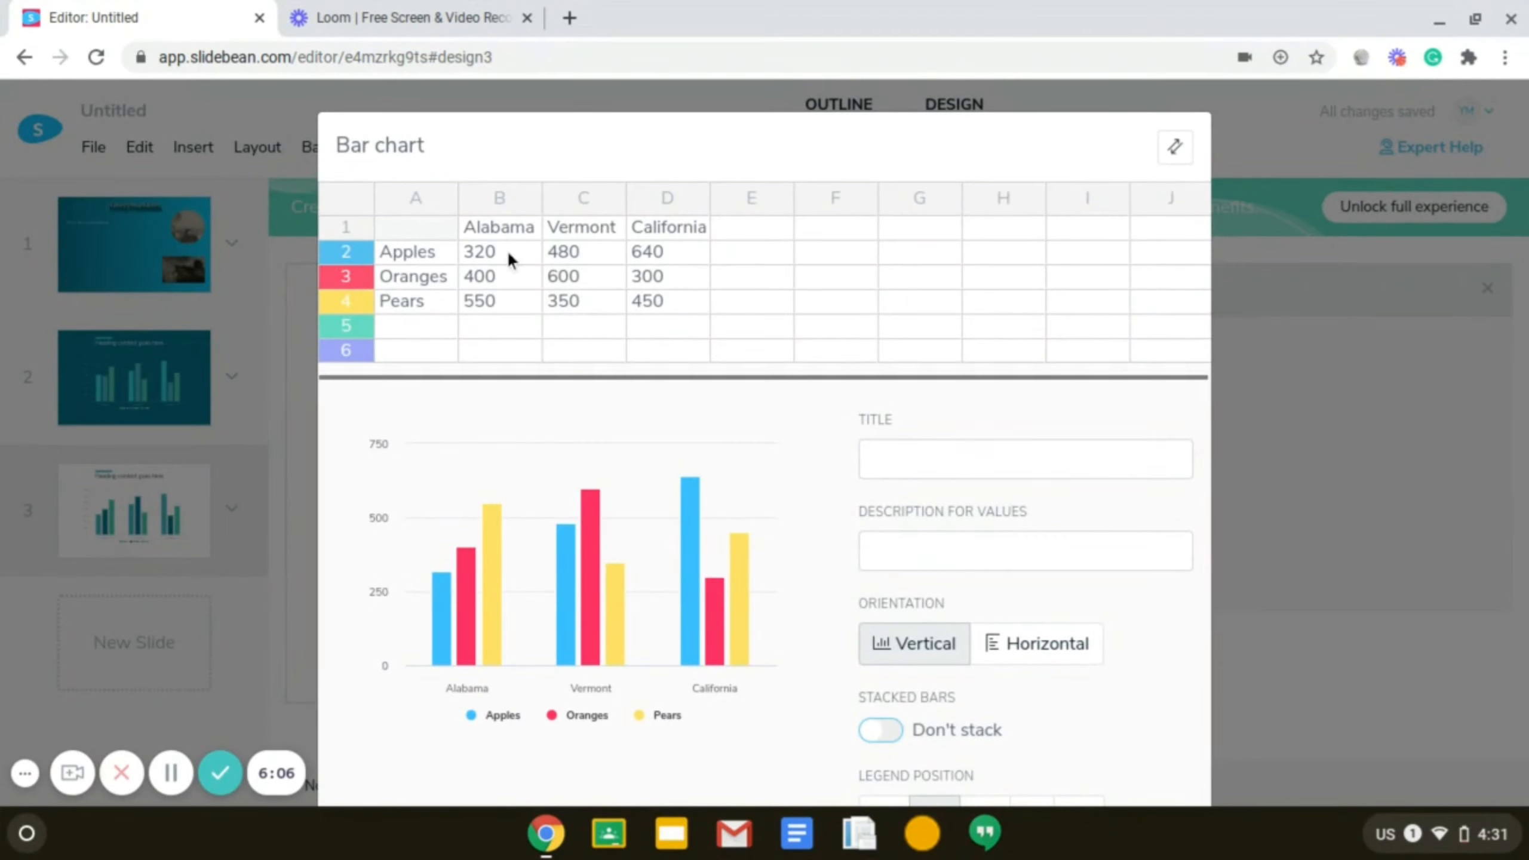
{"action": "left_click", "coordinate": [501, 254]}
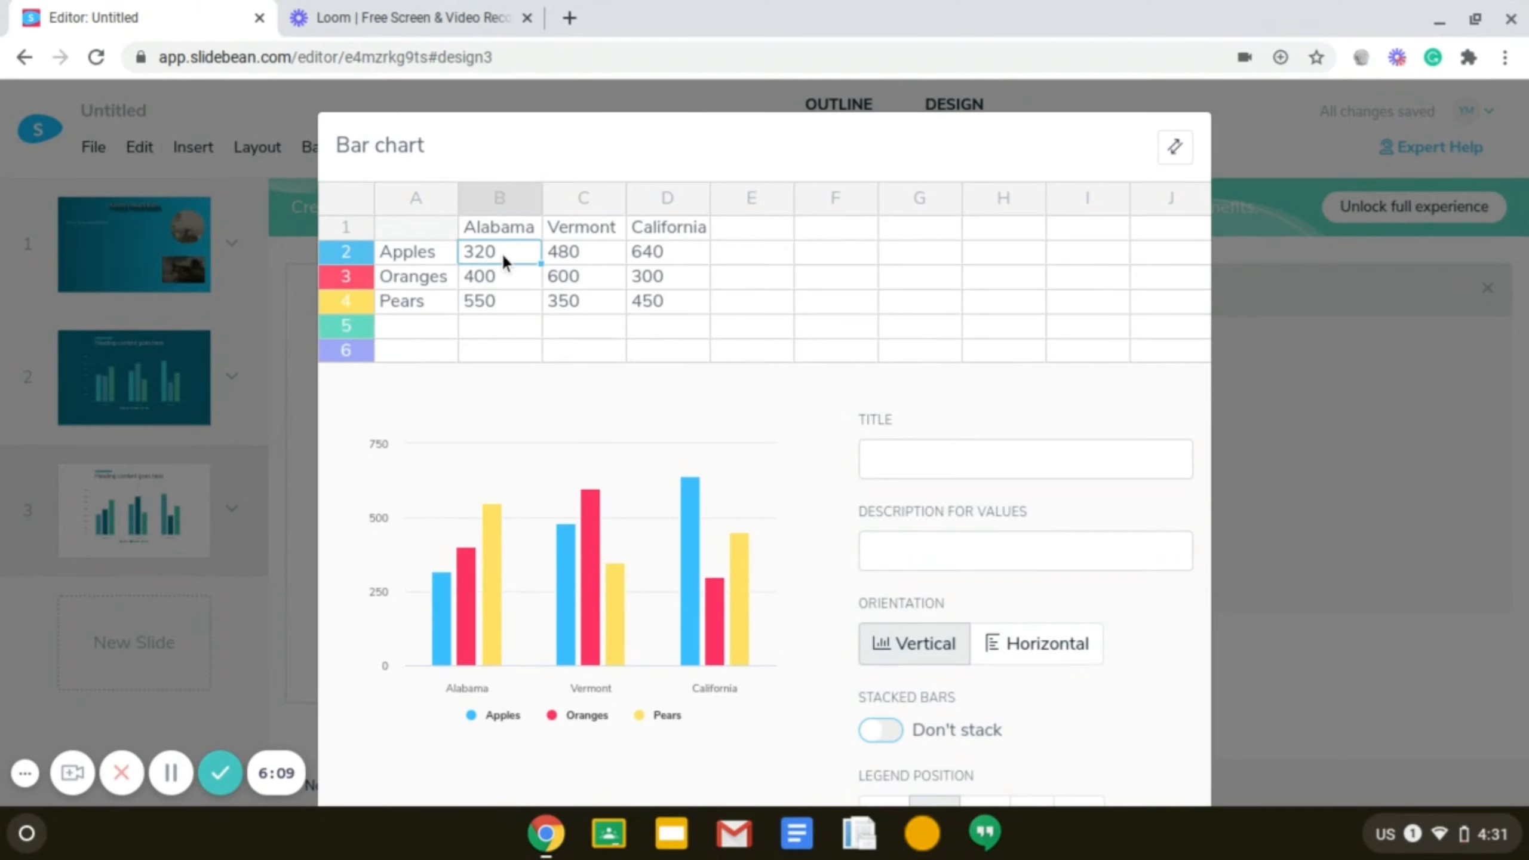
{"action": "double_click", "coordinate": [501, 254]}
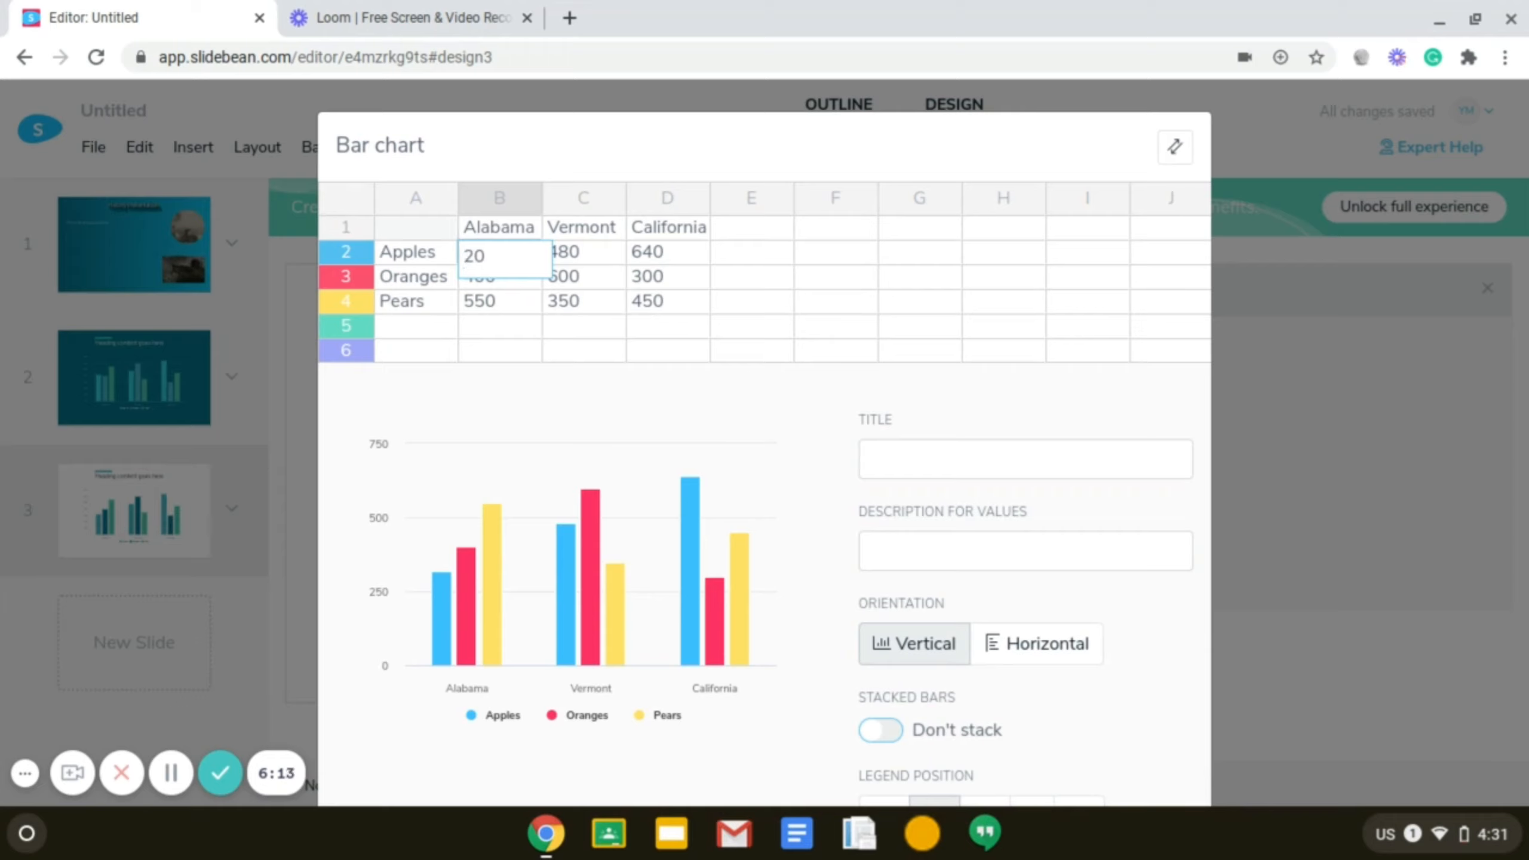
{"action": "key", "text": "BackSpace"}
{"action": "left_click", "coordinate": [769, 363]}
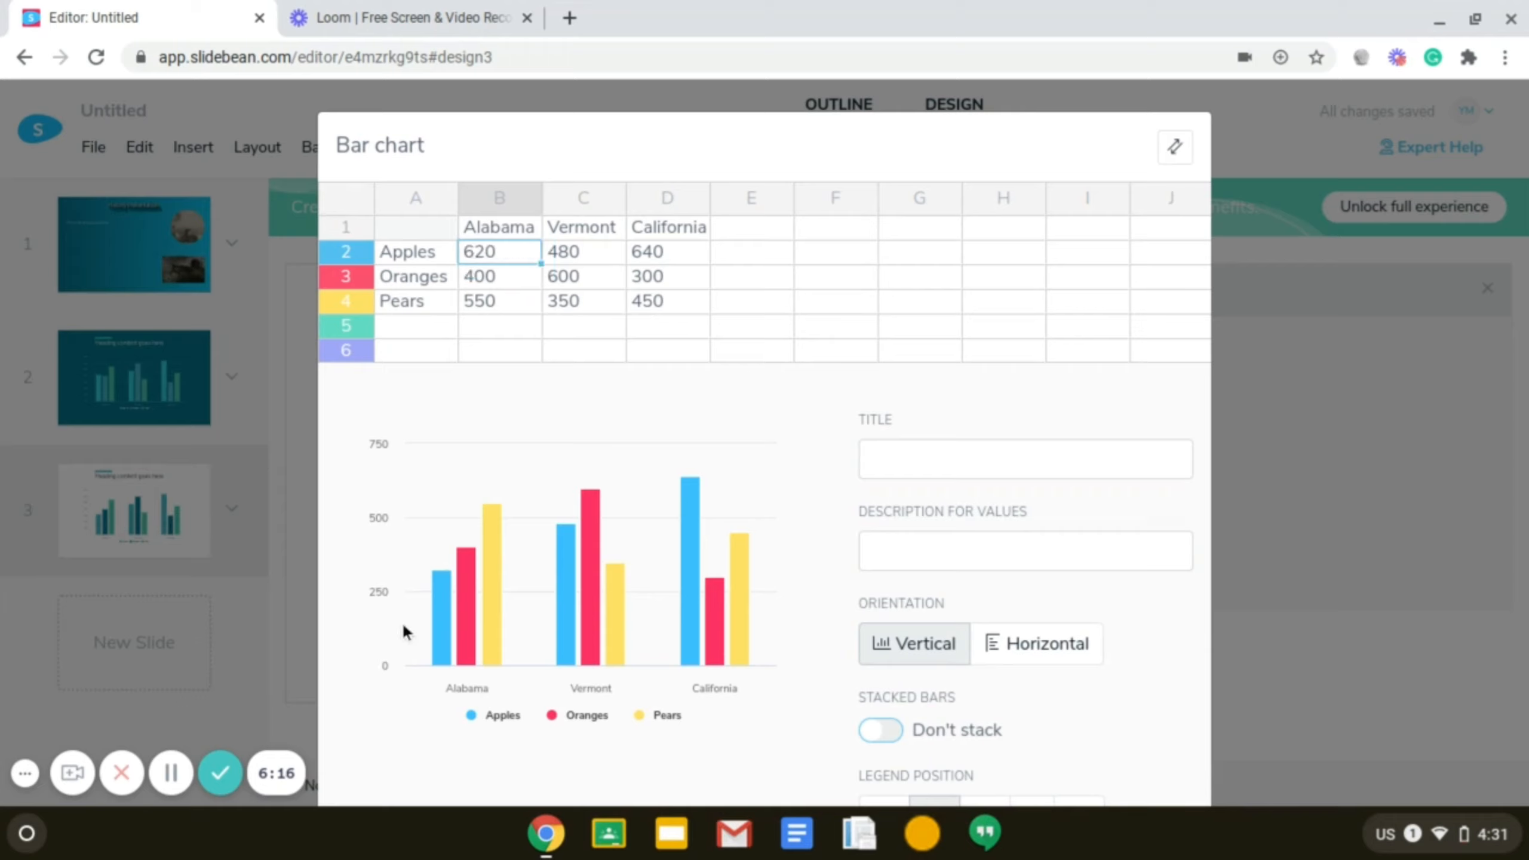
{"action": "left_click", "coordinate": [628, 356]}
{"action": "left_click", "coordinate": [664, 428]}
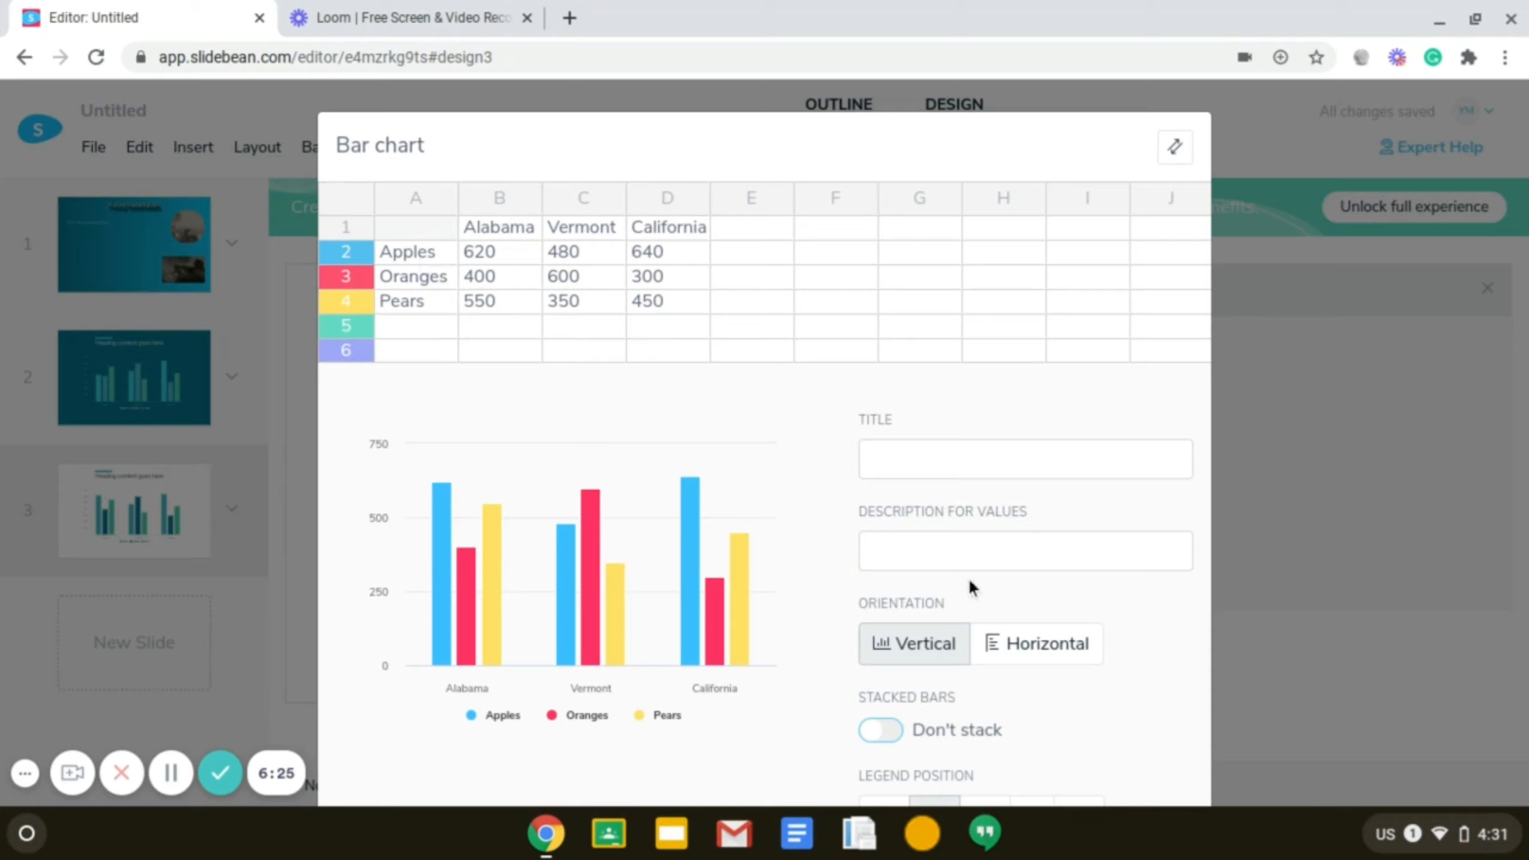
Step: Try the horizontal bar orientation, restore vertical, and title the chart "number of apples"
{"action": "left_click", "coordinate": [1023, 649]}
{"action": "left_click", "coordinate": [934, 638]}
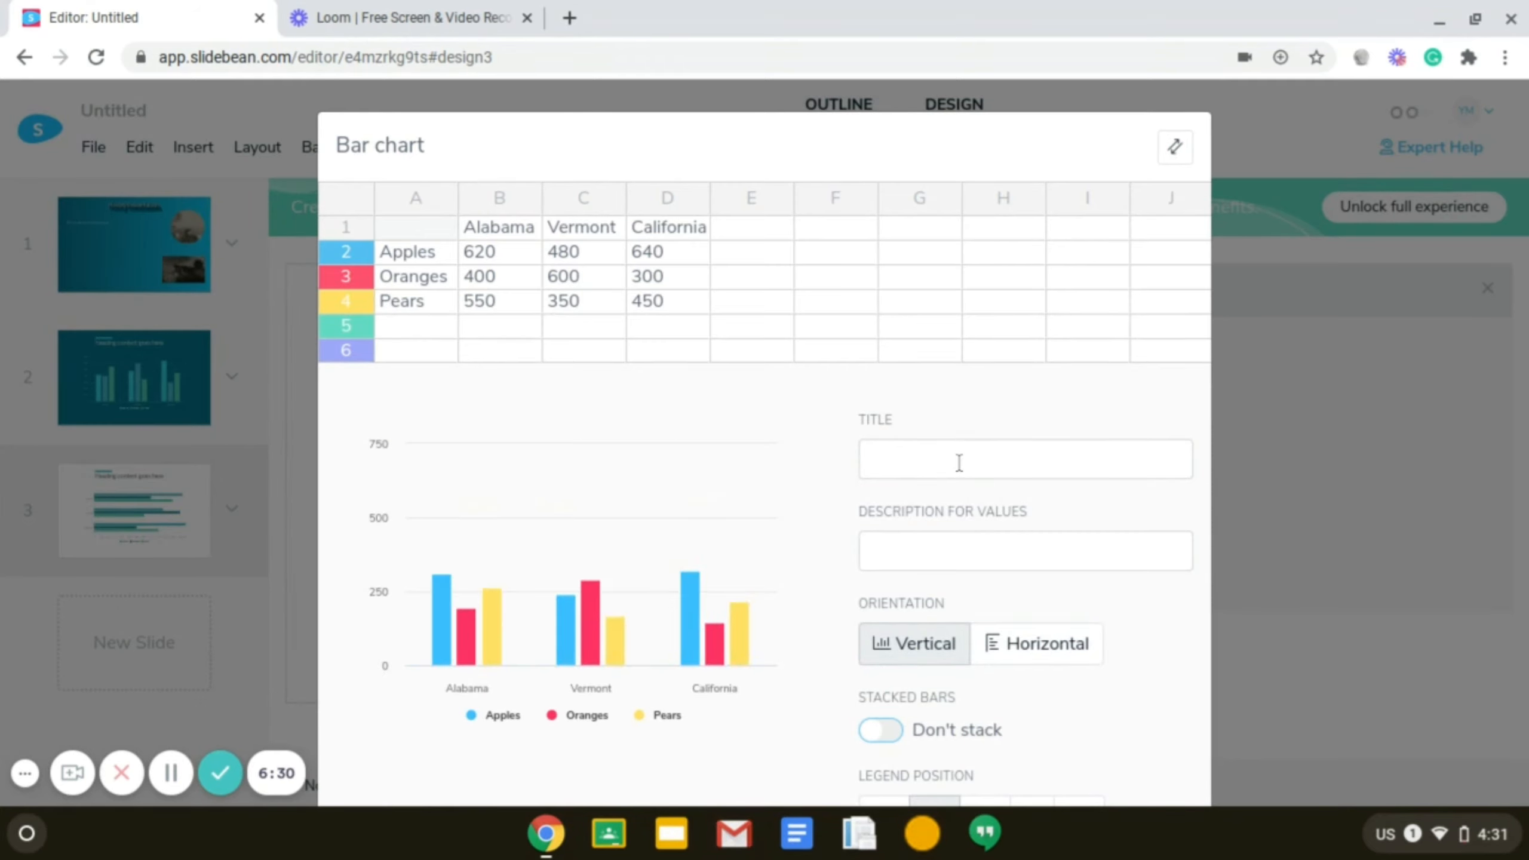
{"action": "left_click", "coordinate": [974, 509]}
{"action": "type", "text": "n"}
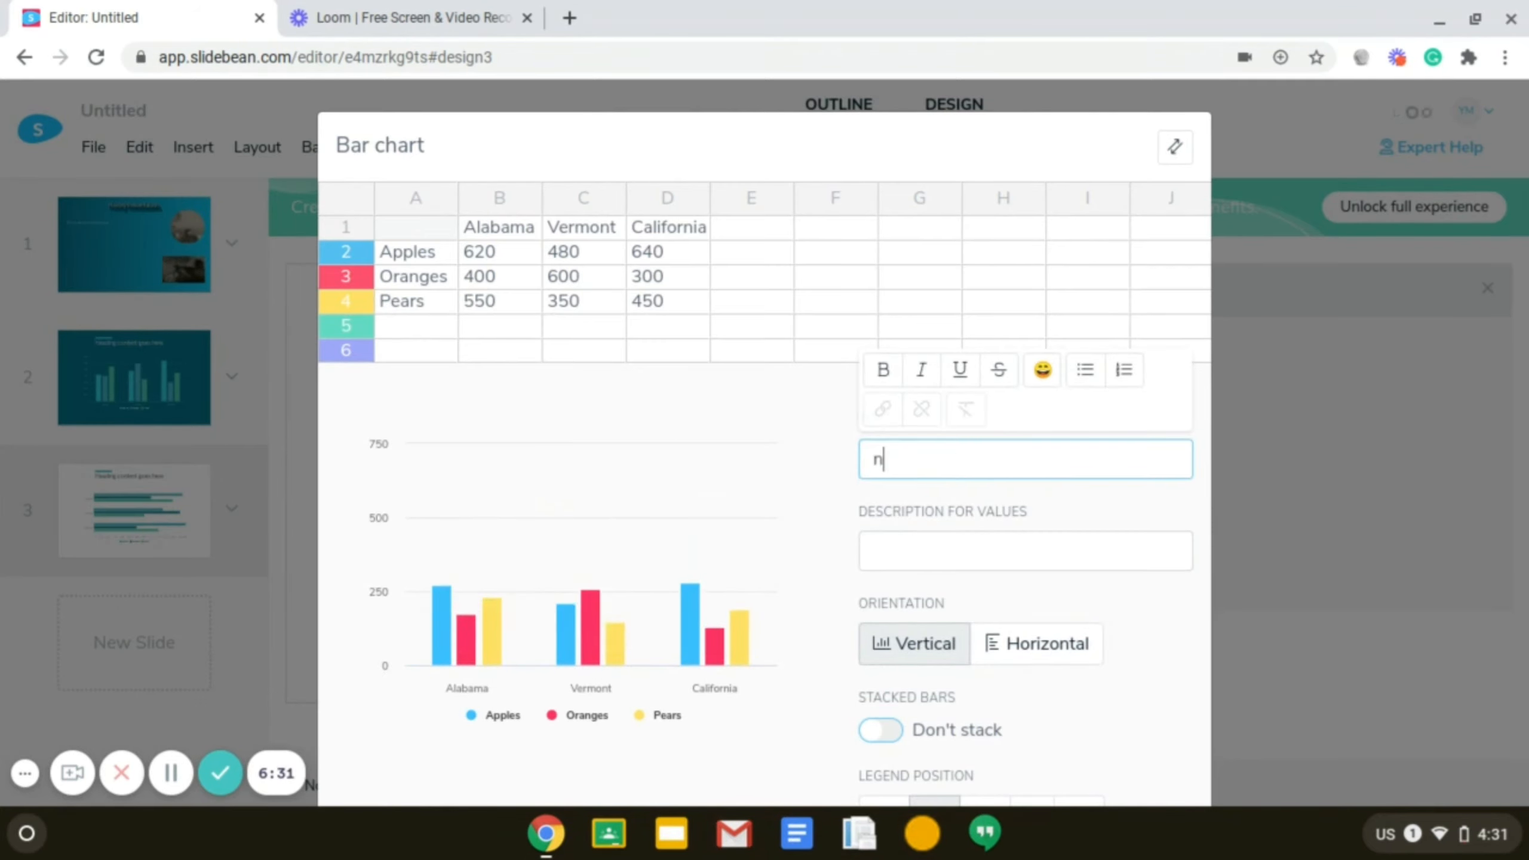
{"action": "type", "text": "umber of ap"}
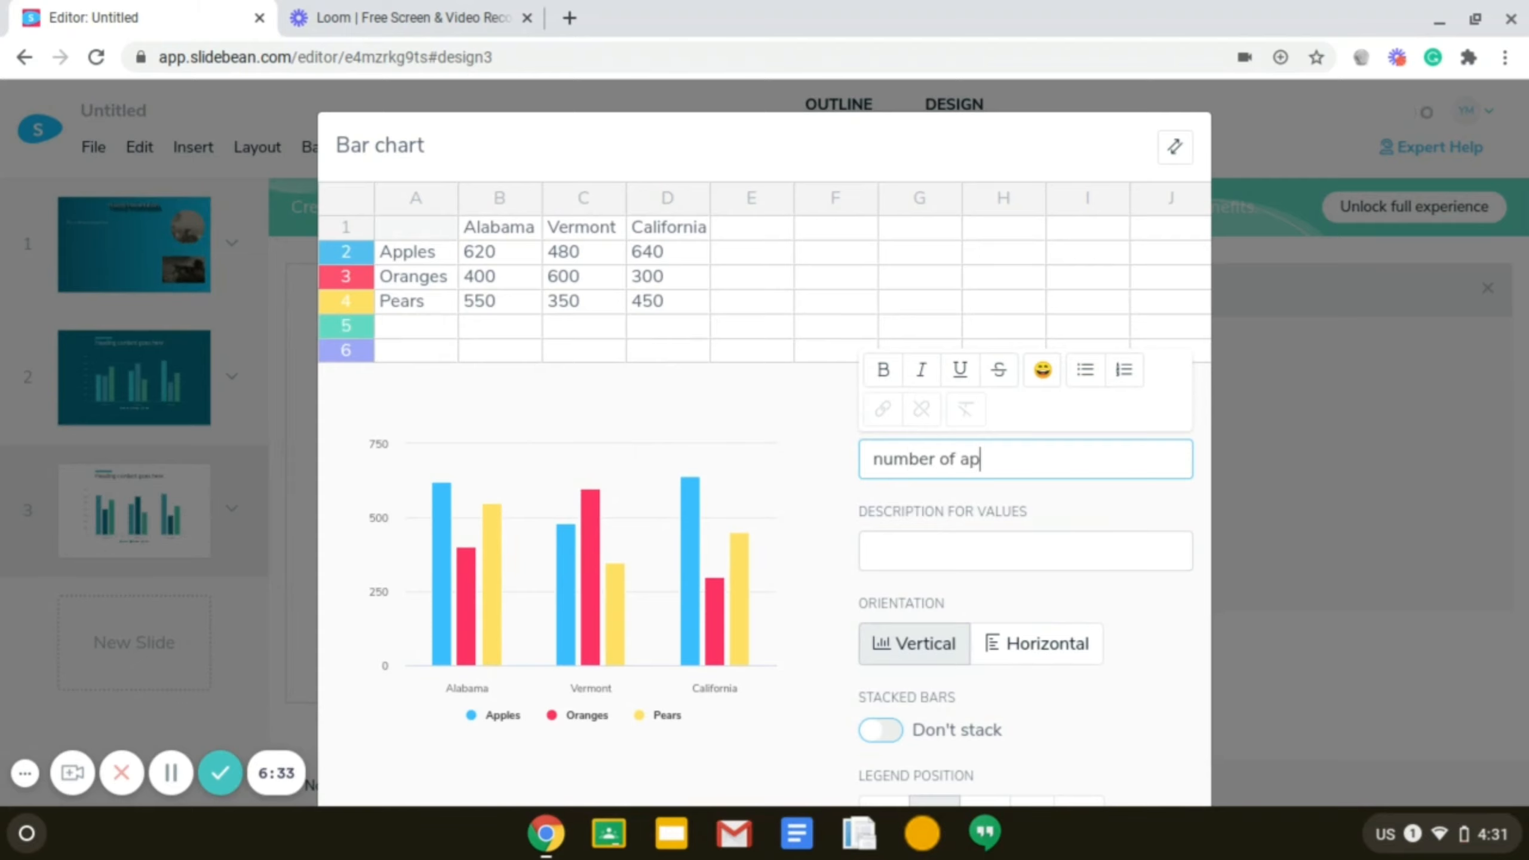
{"action": "type", "text": "ples"}
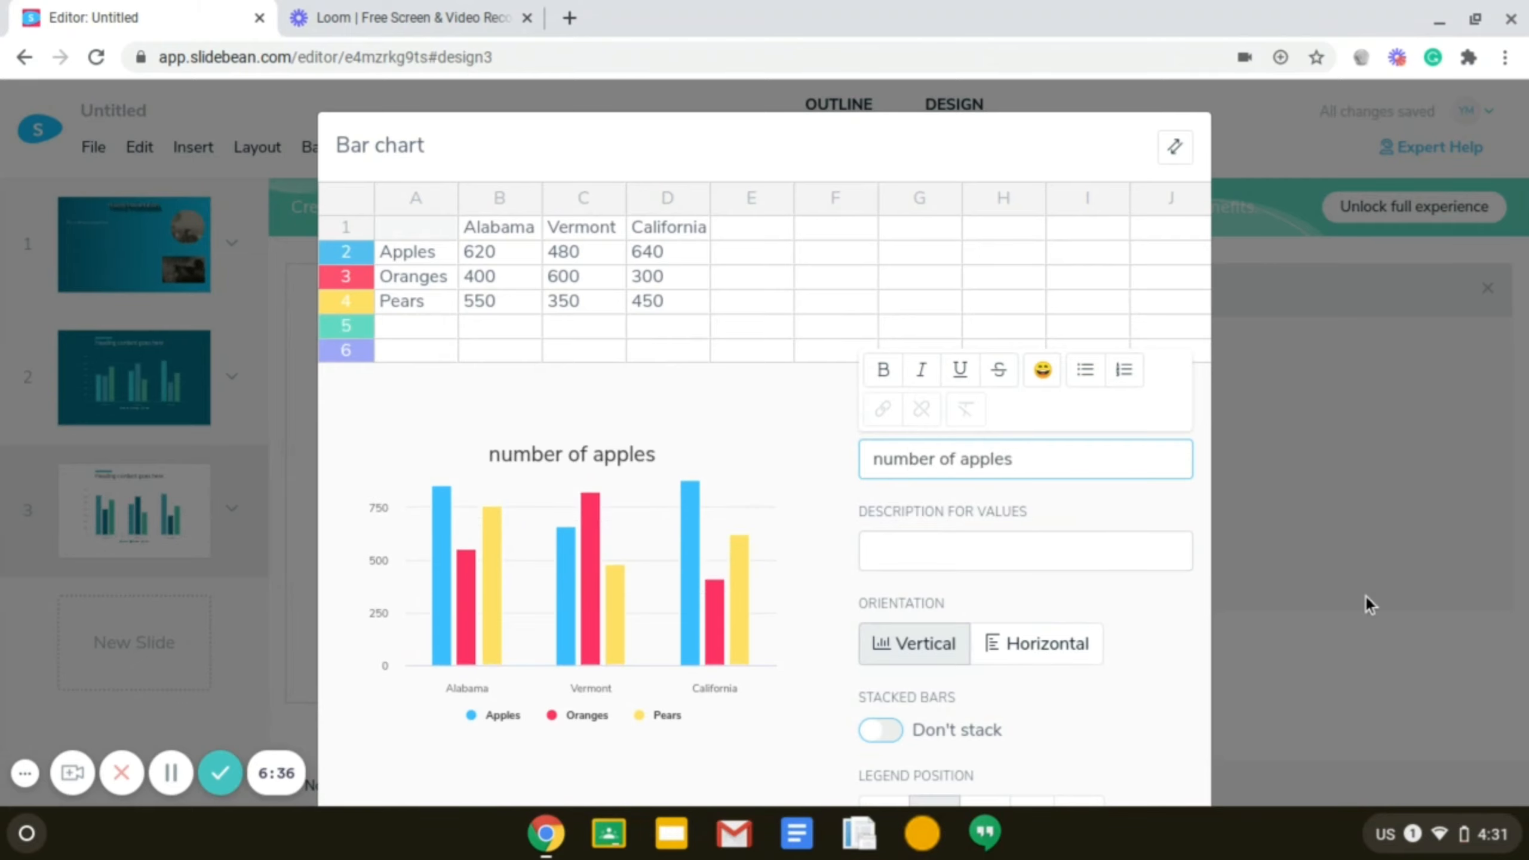
{"action": "left_click", "coordinate": [1366, 596]}
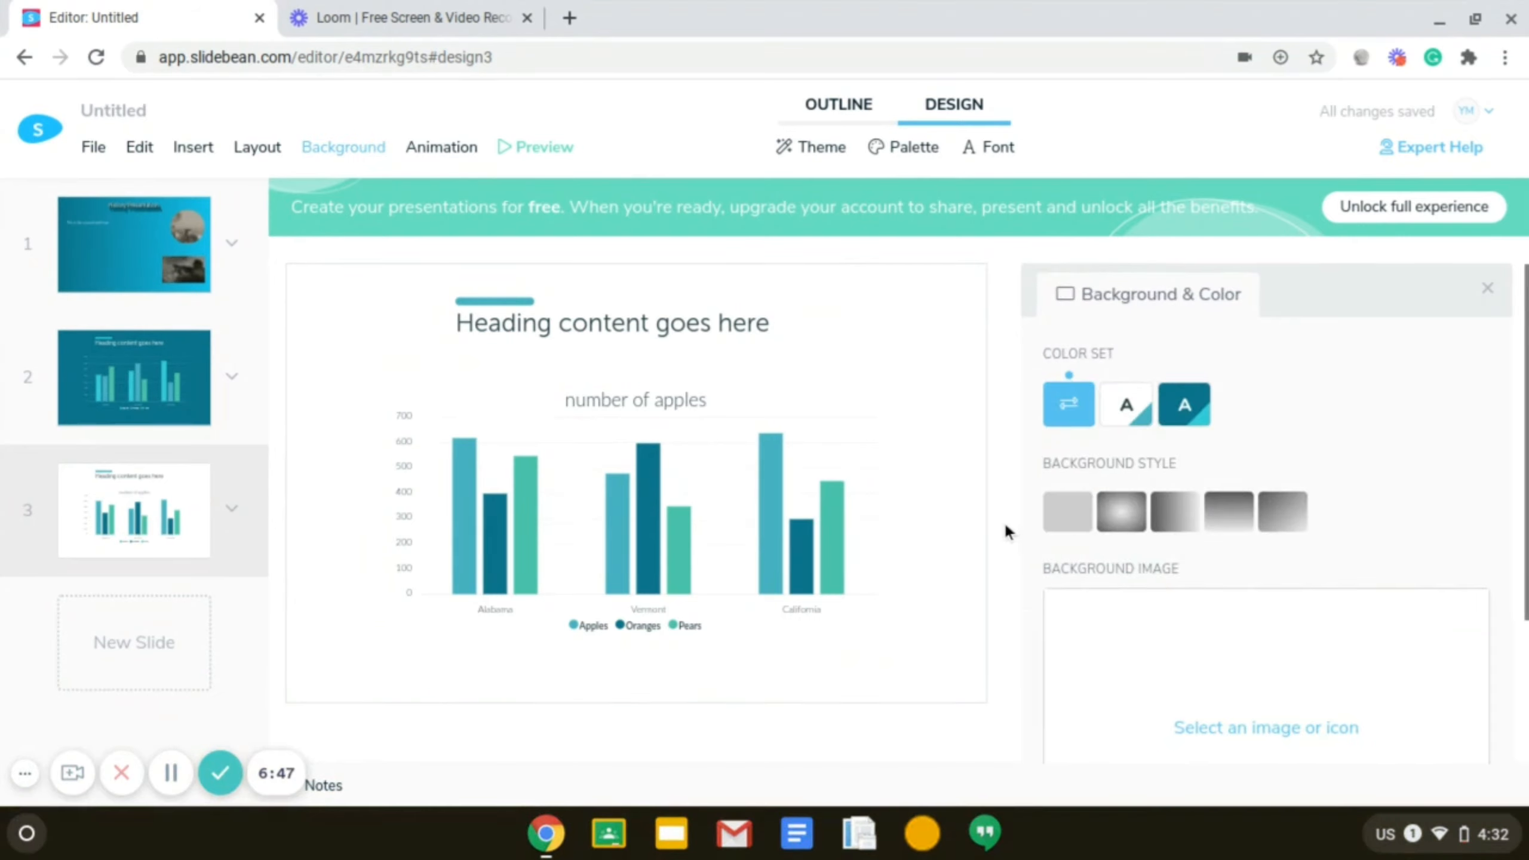
Step: Try the dark colour set with the Radial style on the third slide's background, and apply the light colour set with the Horizontal style
{"action": "left_click", "coordinate": [1128, 422]}
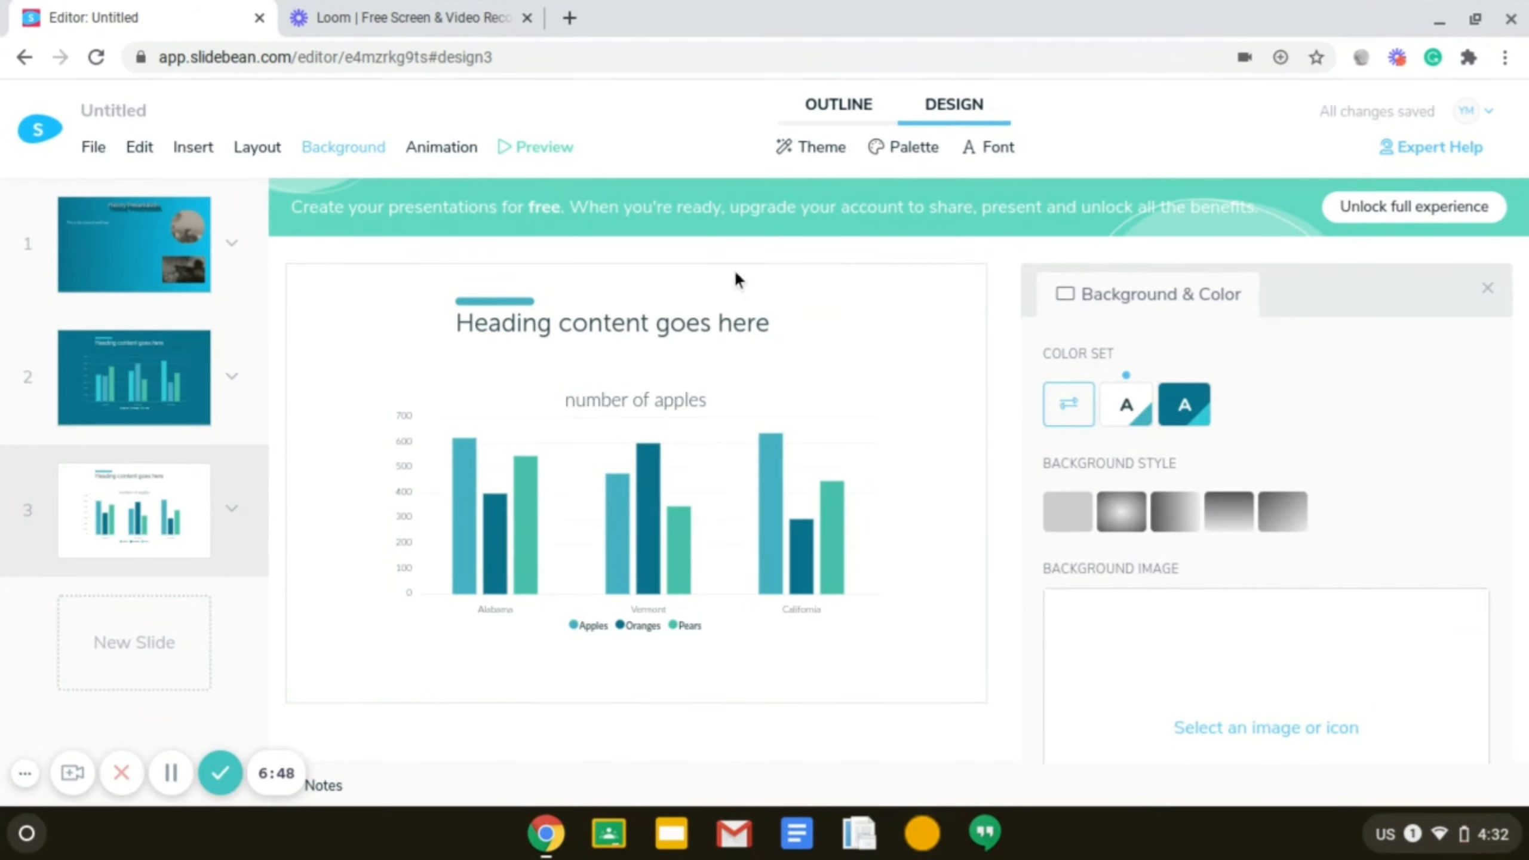
{"action": "left_click", "coordinate": [1167, 409]}
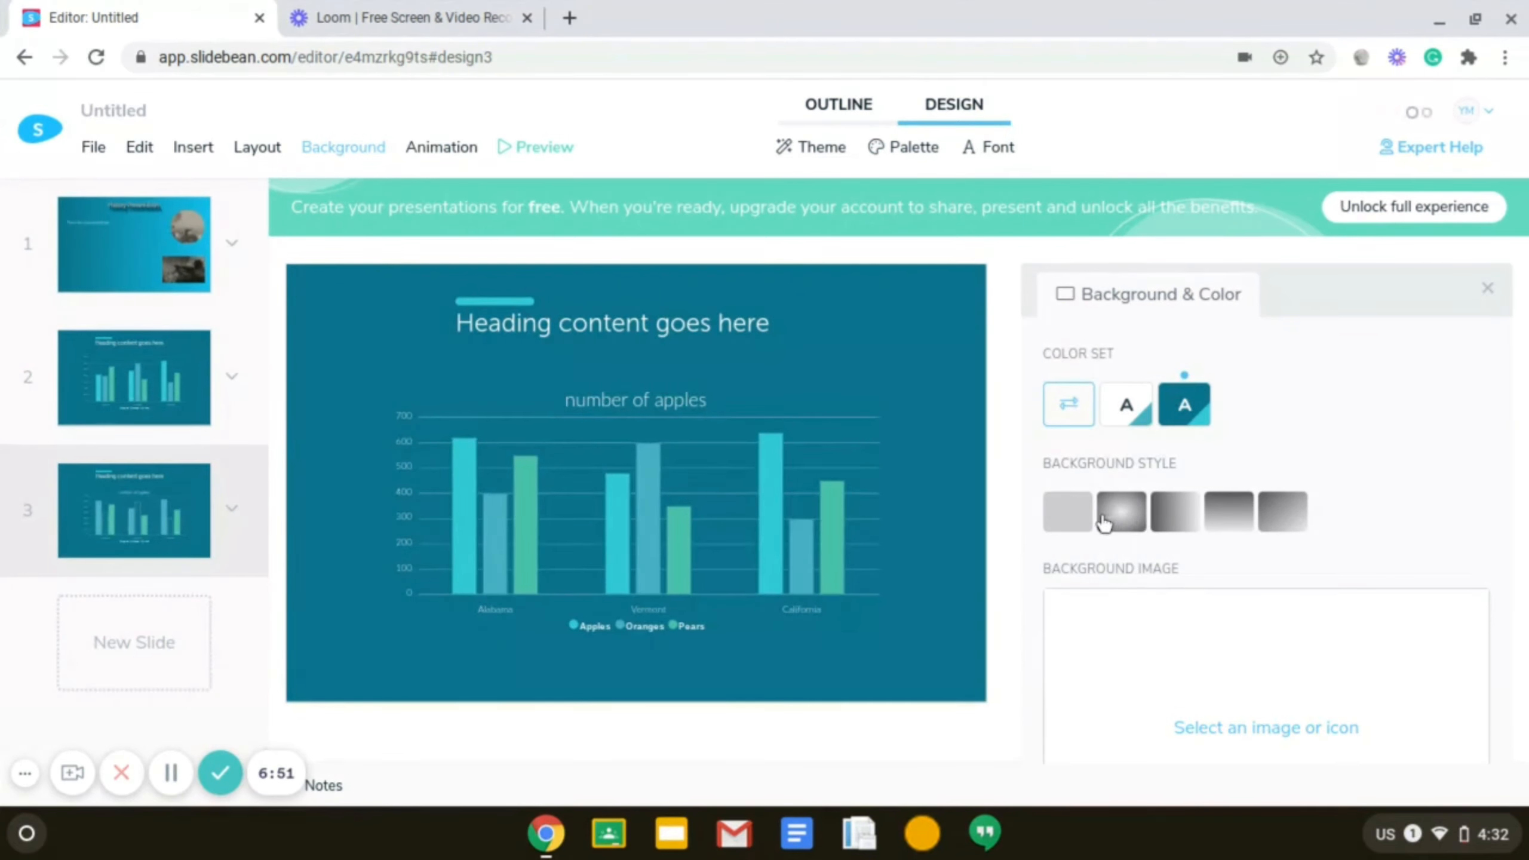
{"action": "left_click", "coordinate": [1119, 508]}
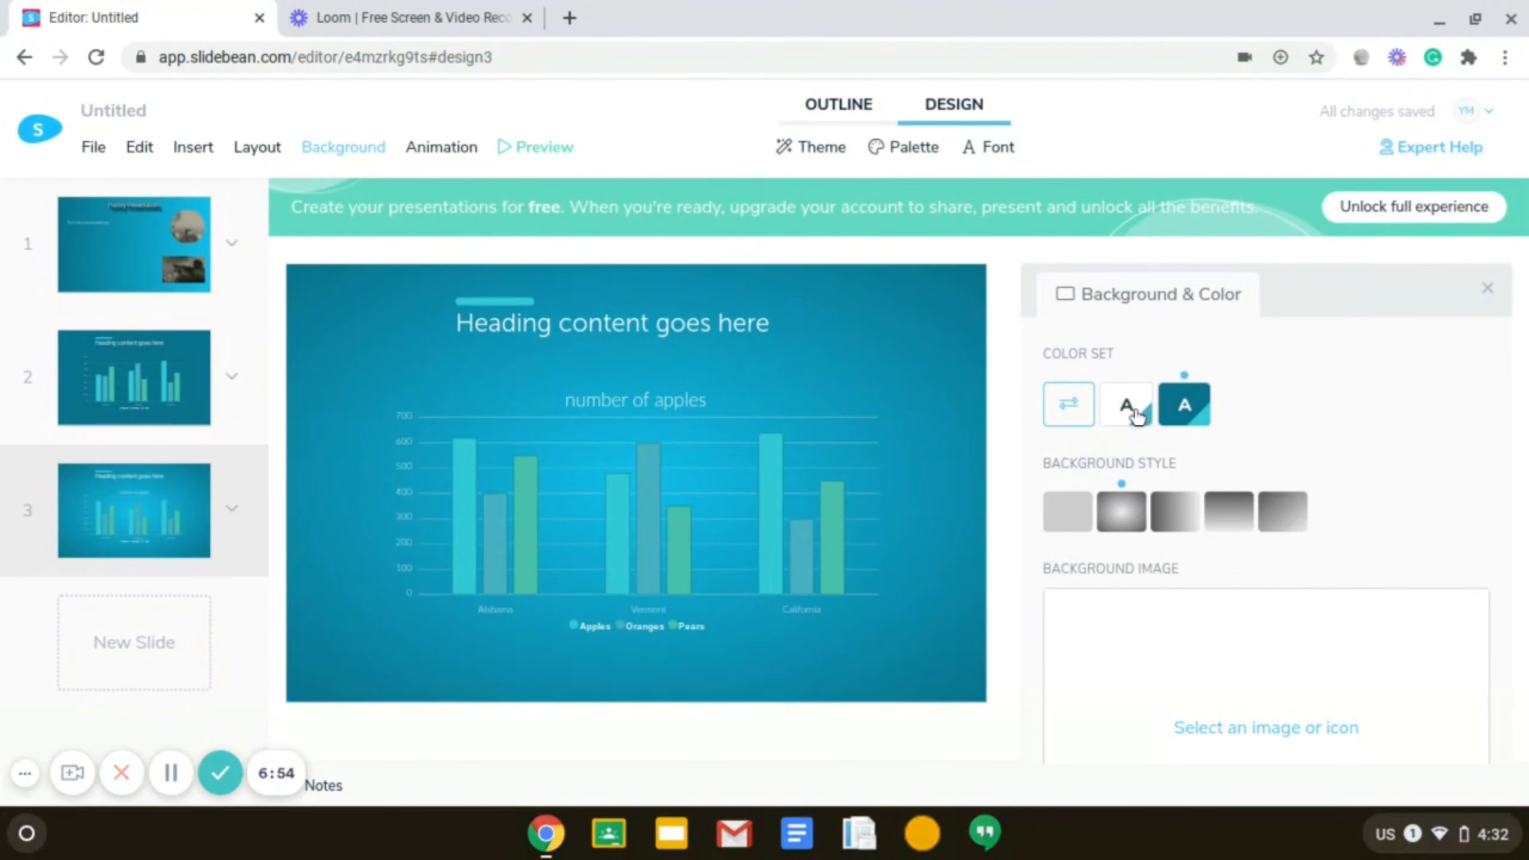
{"action": "left_click", "coordinate": [1134, 409]}
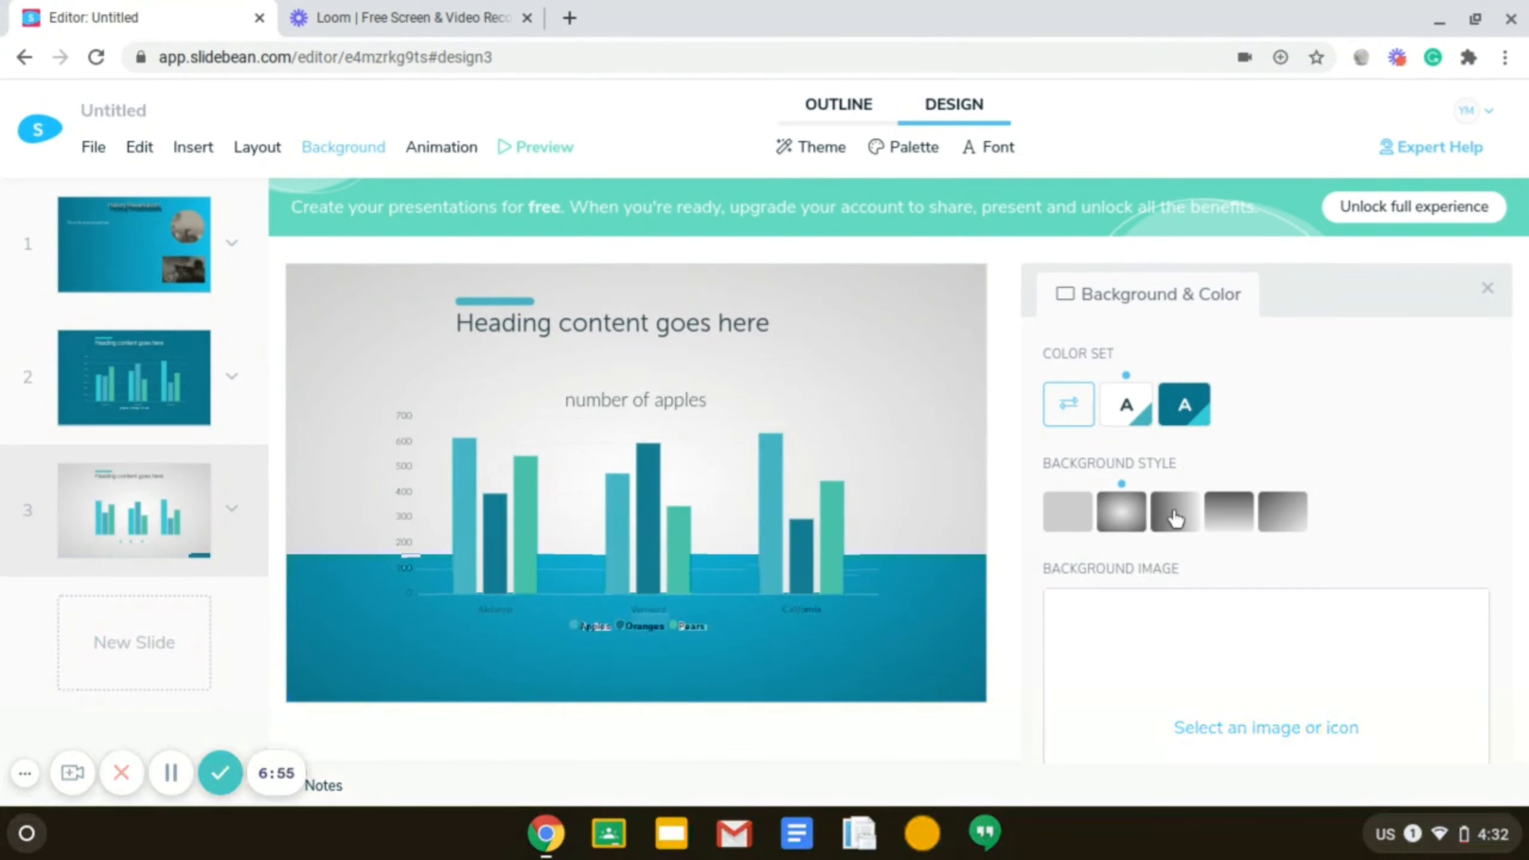
{"action": "left_click", "coordinate": [1173, 513]}
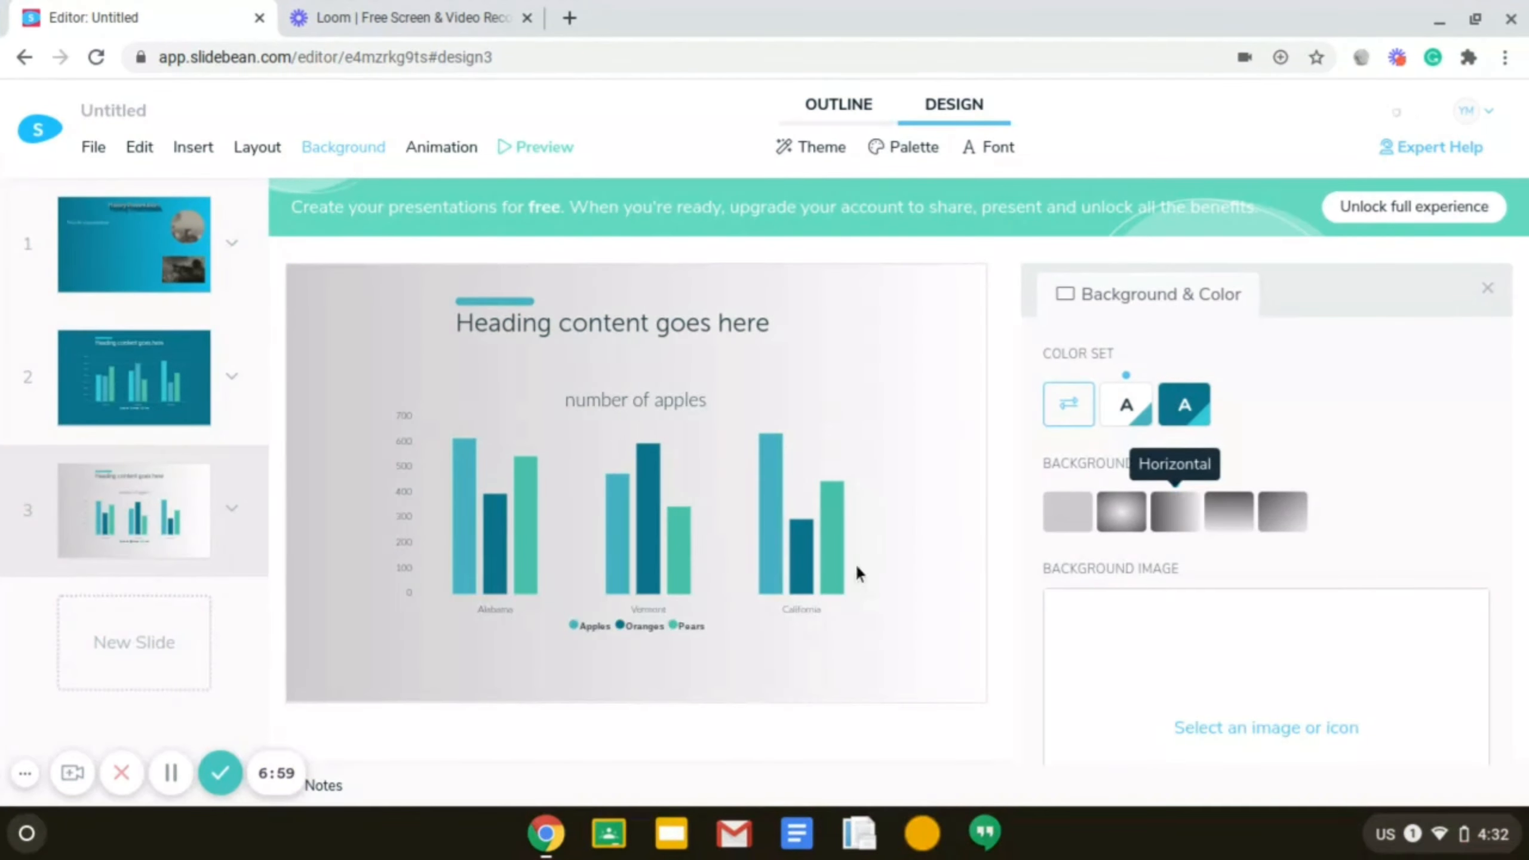
Step: Rename the presentation as test and return to the dashboard of own presentations
{"action": "left_click", "coordinate": [98, 156]}
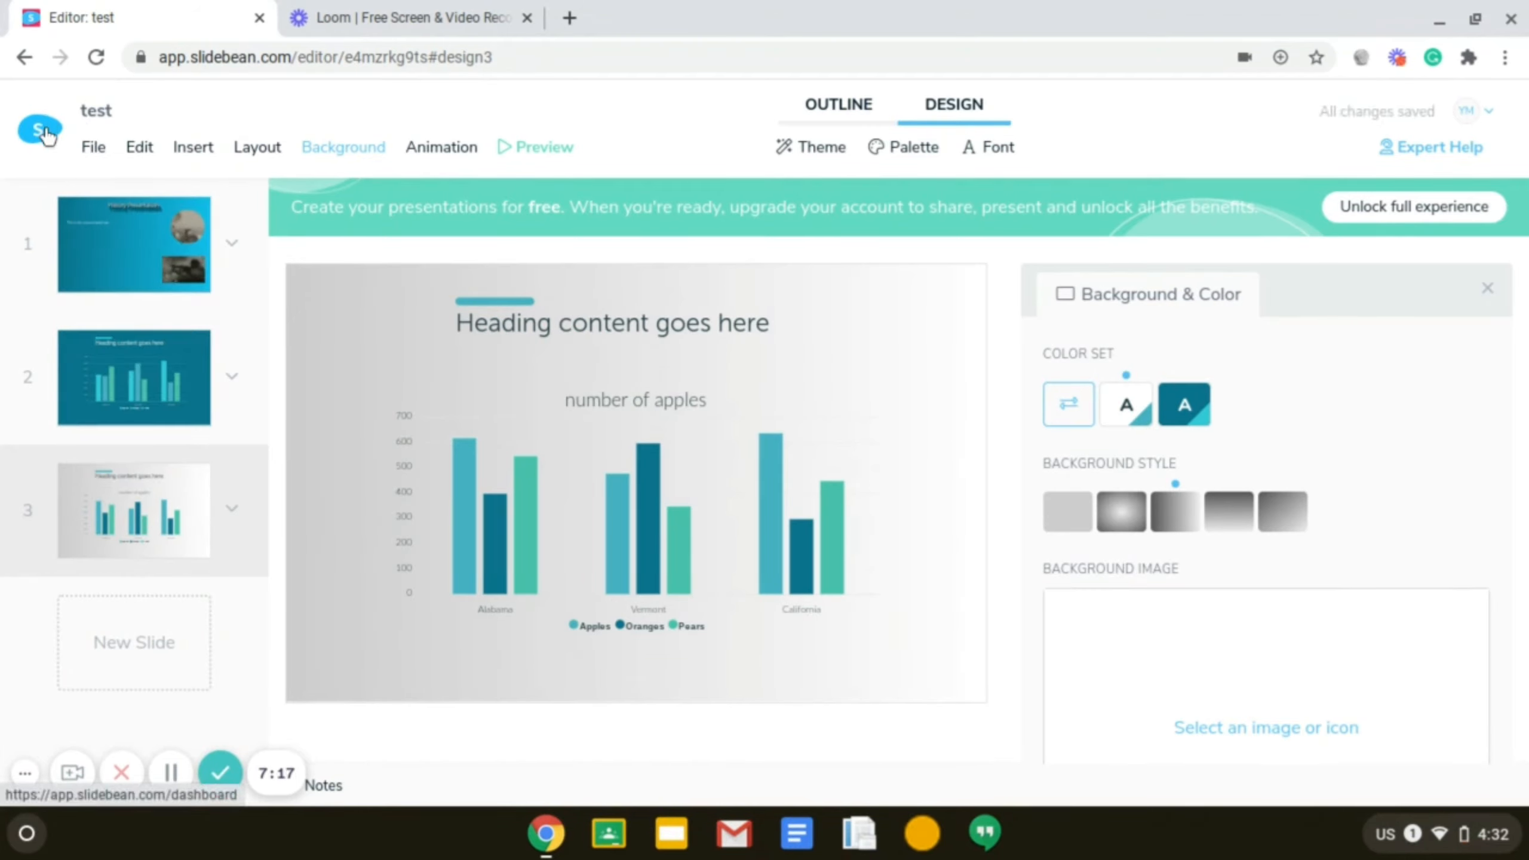
{"action": "left_click", "coordinate": [42, 133]}
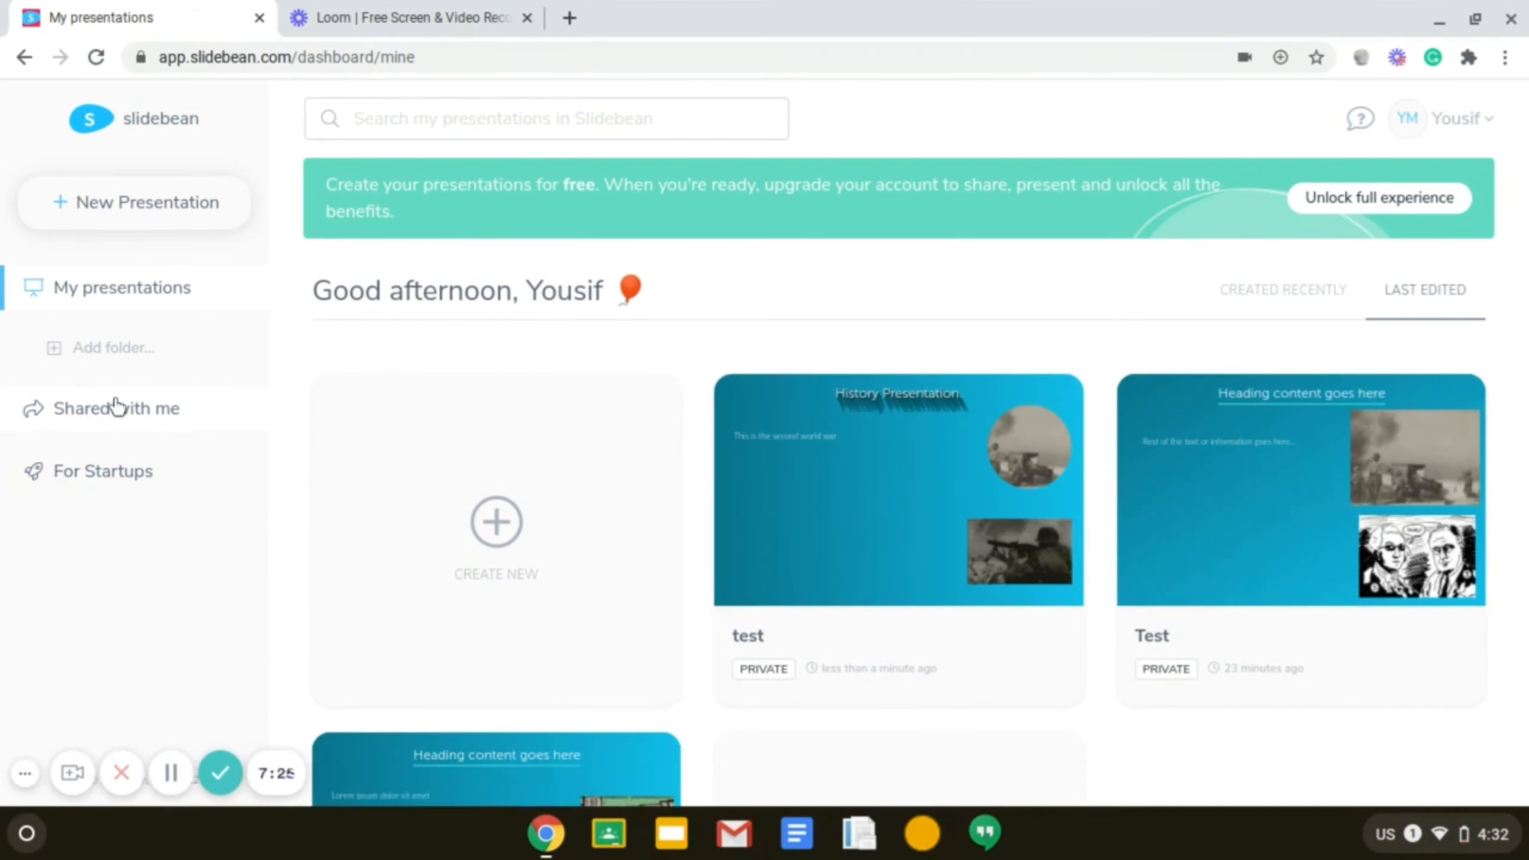
{"action": "mouse_move", "coordinate": [922, 482]}
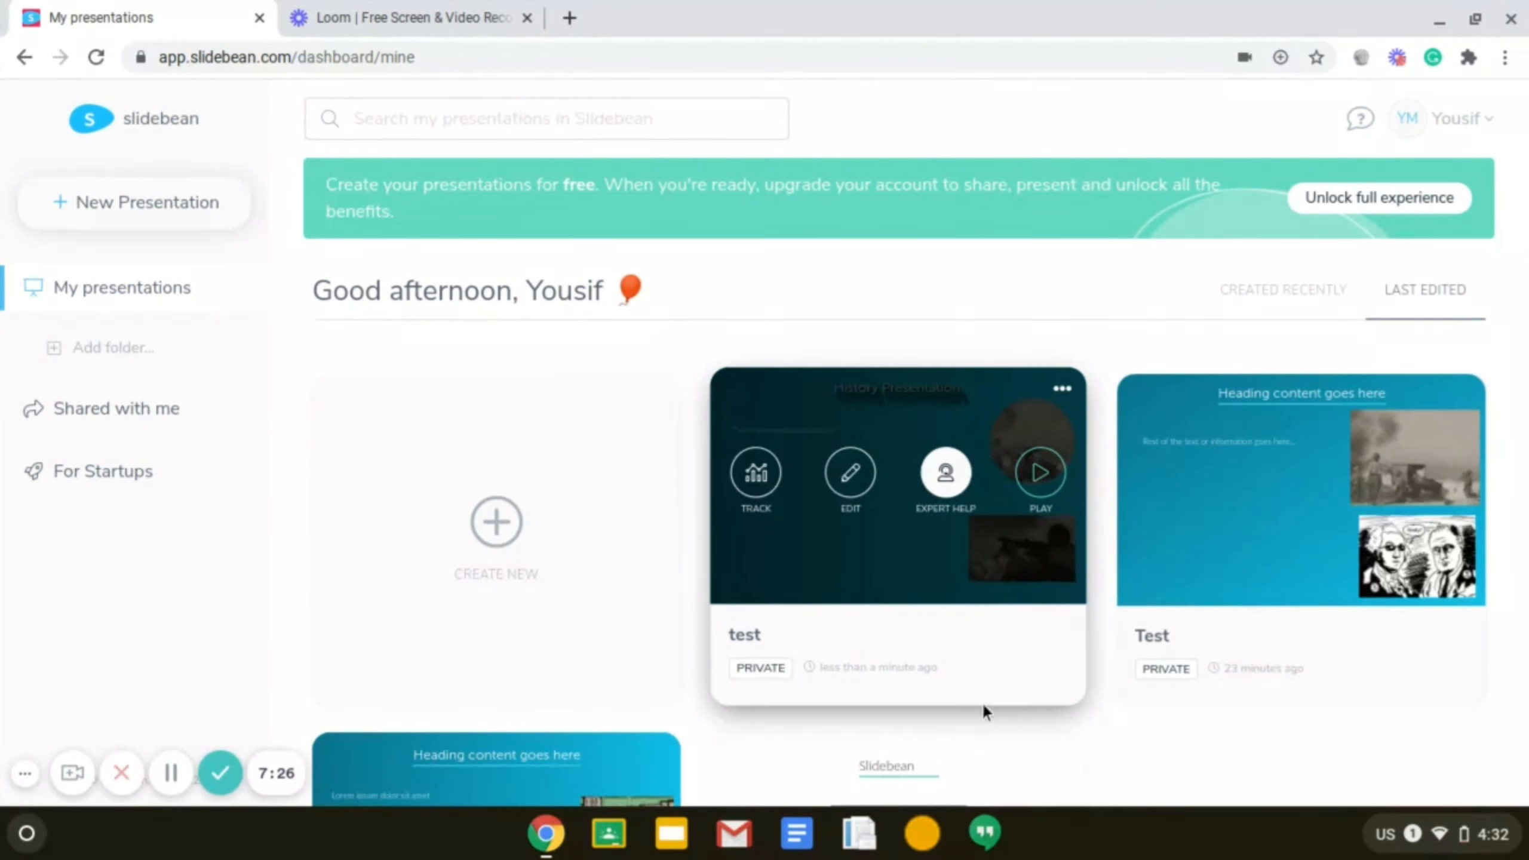